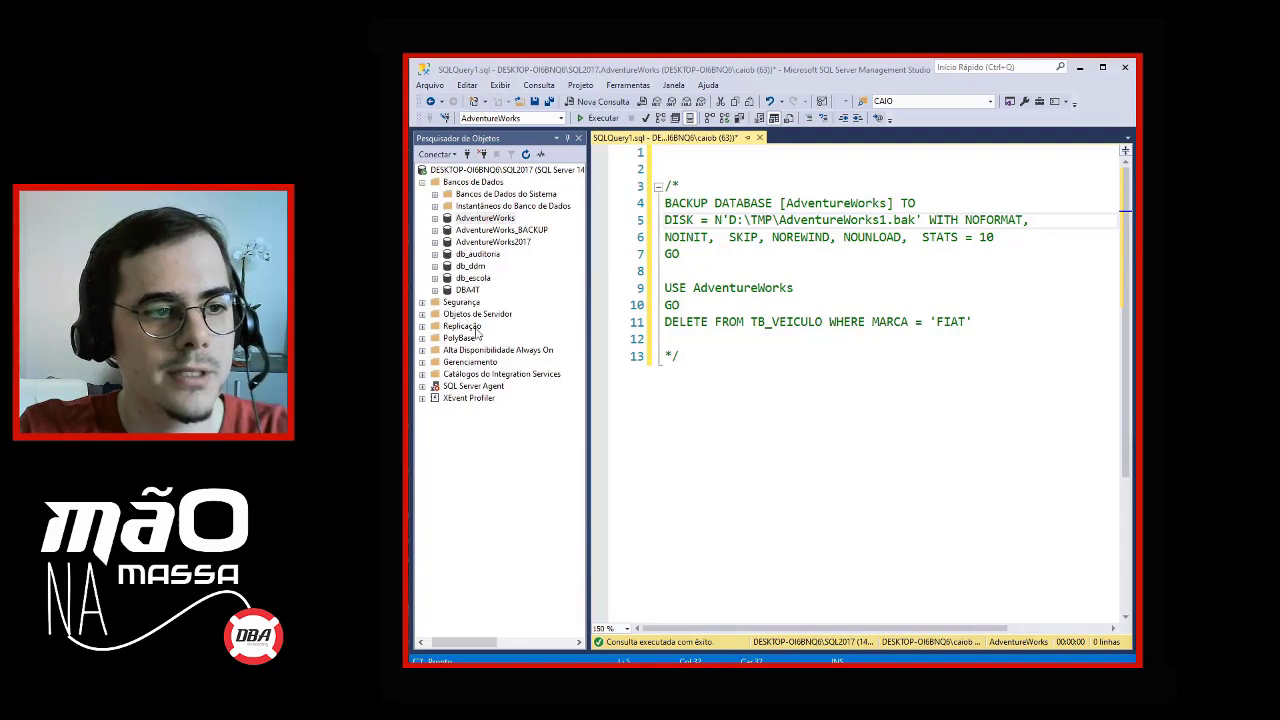
Start creating a new audit in the Auditorias folder under the server's Segurança node.
{"action": "left_click", "coordinate": [422, 303]}
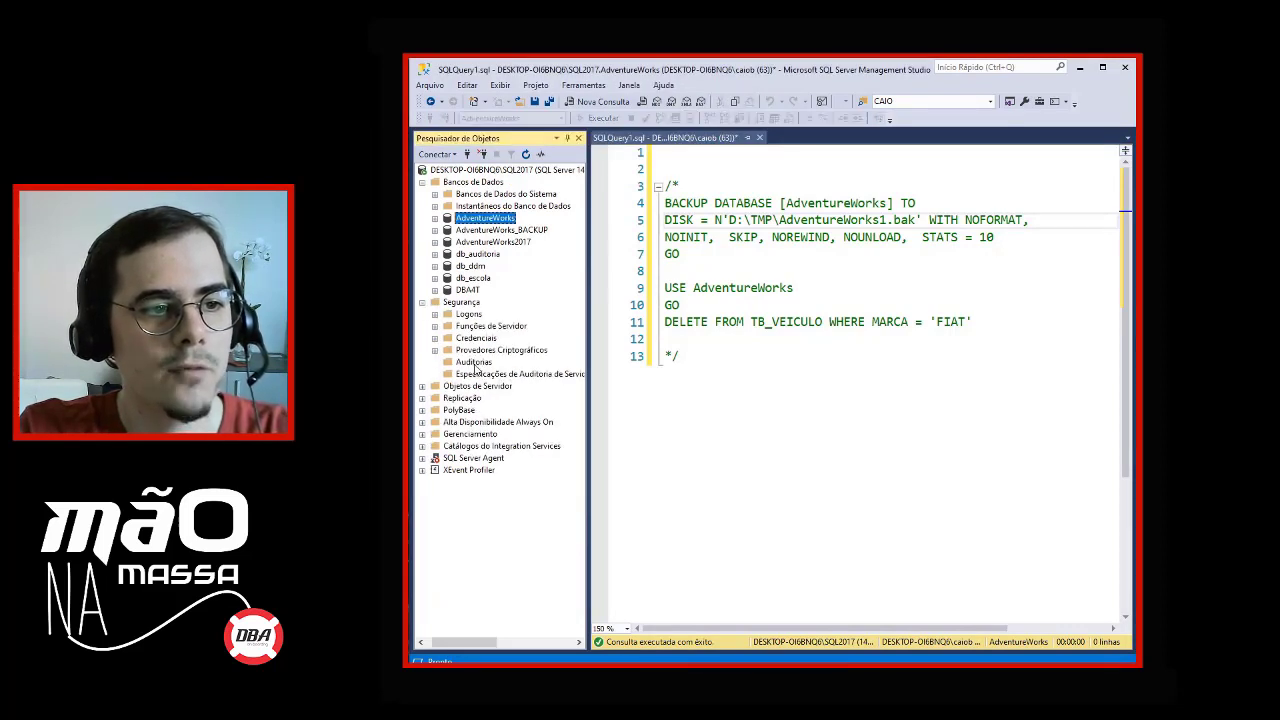
{"action": "left_click", "coordinate": [475, 366]}
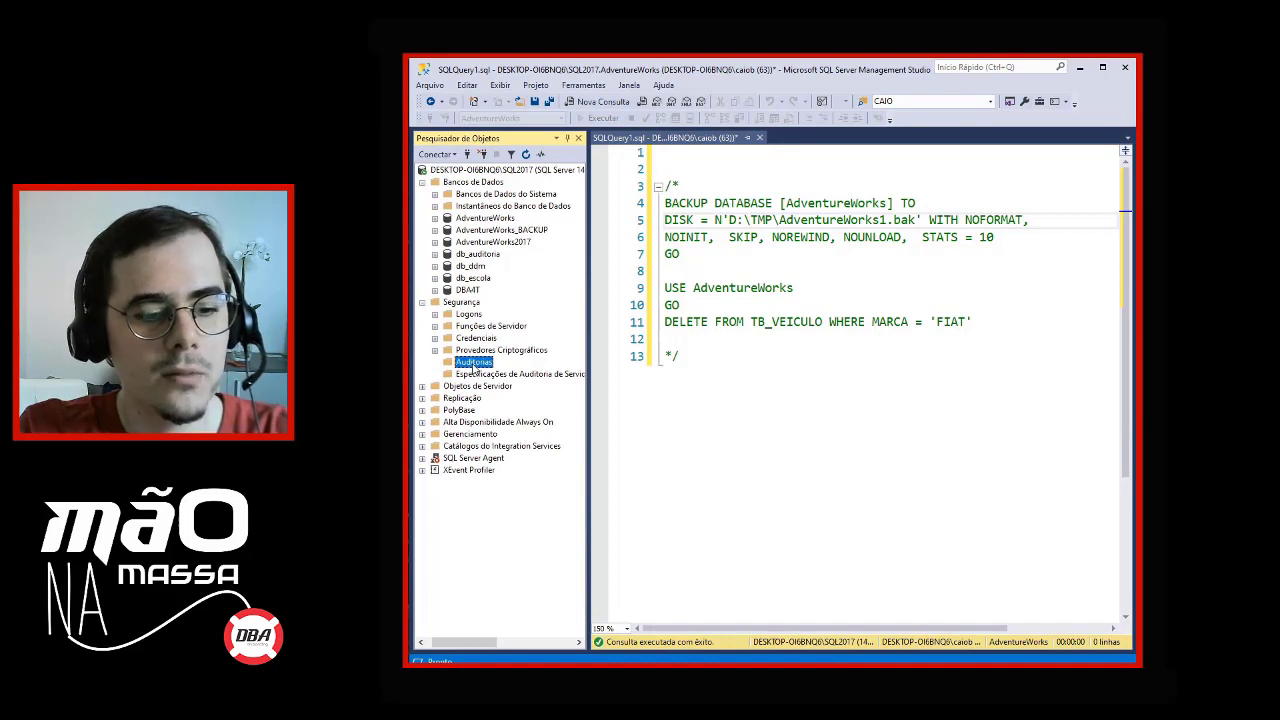
{"action": "right_click", "coordinate": [475, 366]}
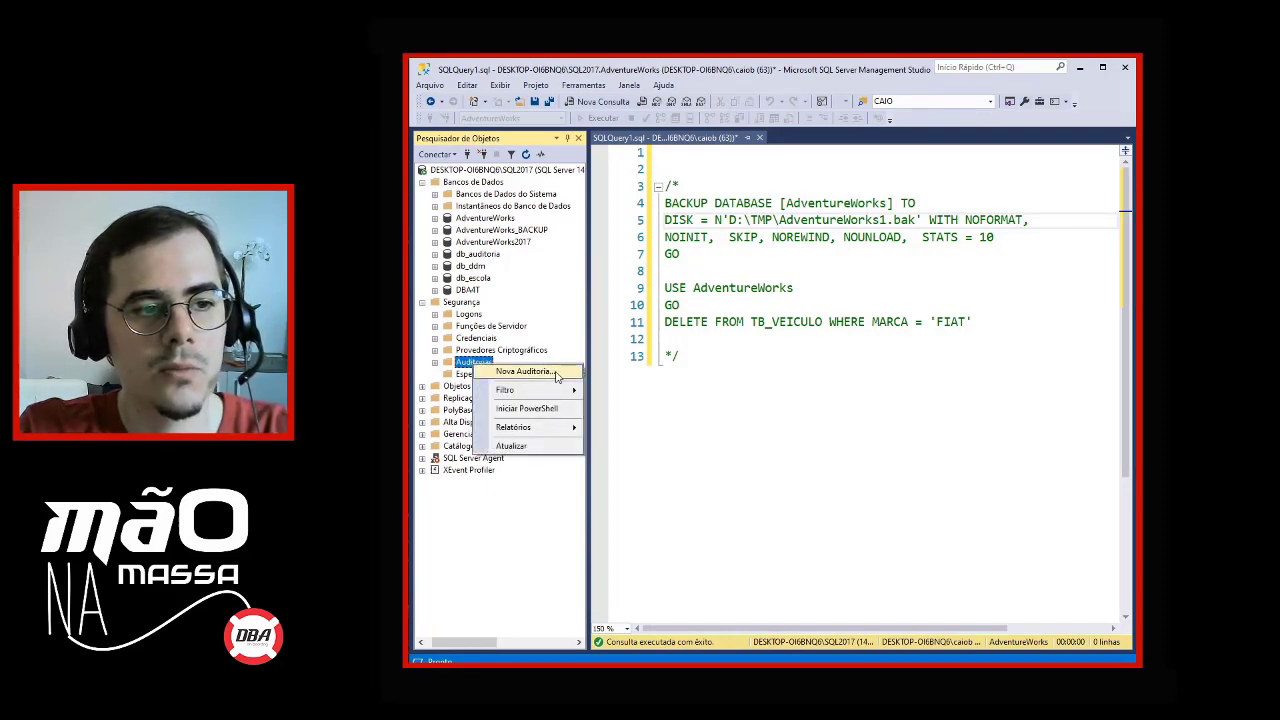
{"action": "left_click", "coordinate": [525, 371]}
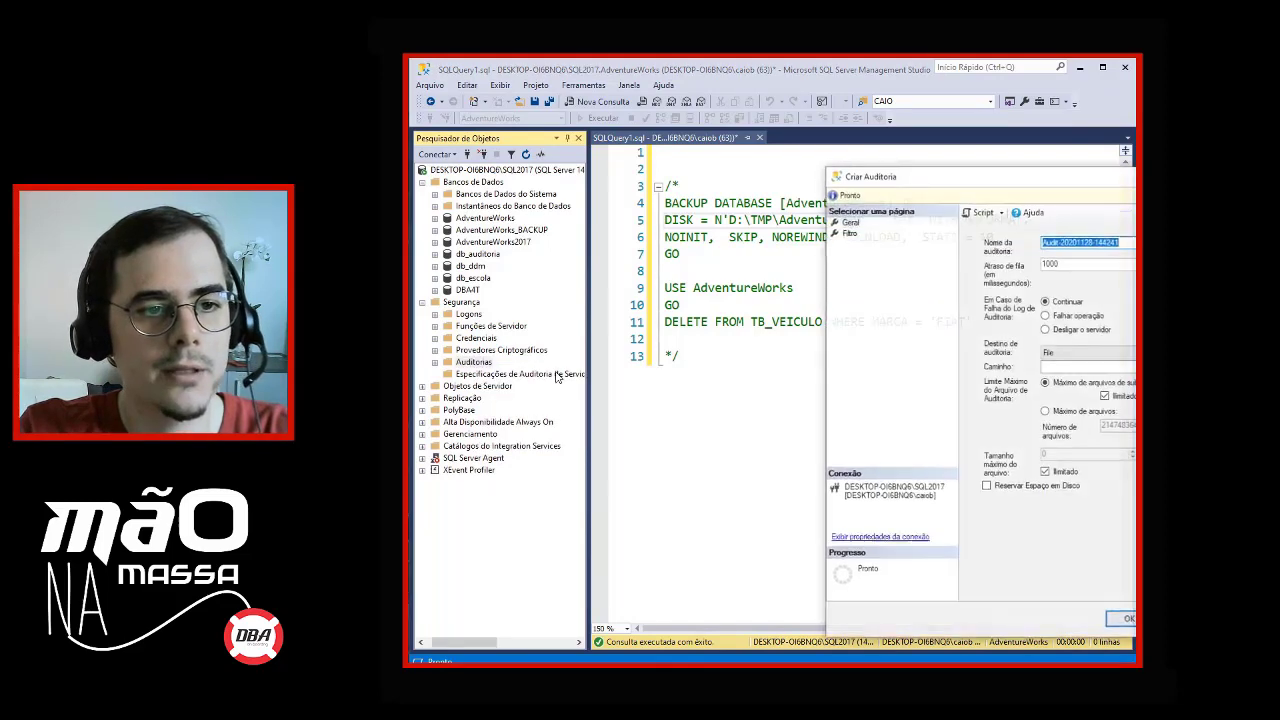
{"action": "left_click_drag", "start_coordinate": [933, 177], "coordinate": [755, 143]}
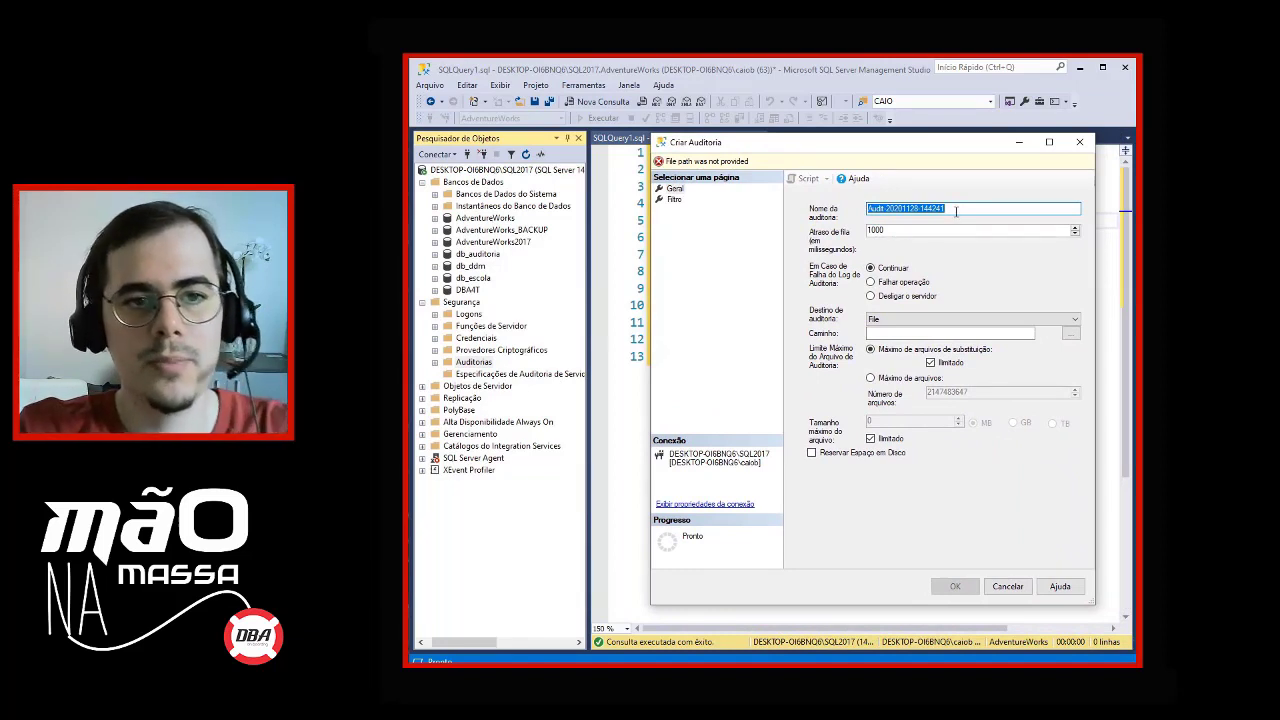
Name the new audit Audit_TESTE.
{"action": "left_click", "coordinate": [956, 211]}
{"action": "key", "text": "BackSpace"}
{"action": "key", "text": "BackSpace"}
{"action": "key", "text": "BackSpace"}
{"action": "key", "text": "BackSpace"}
{"action": "key", "text": "BackSpace"}
{"action": "key", "text": "BackSpace"}
{"action": "key", "text": "BackSpace"}
{"action": "key", "text": "BackSpace"}
{"action": "key", "text": "BackSpace"}
{"action": "key", "text": "BackSpace"}
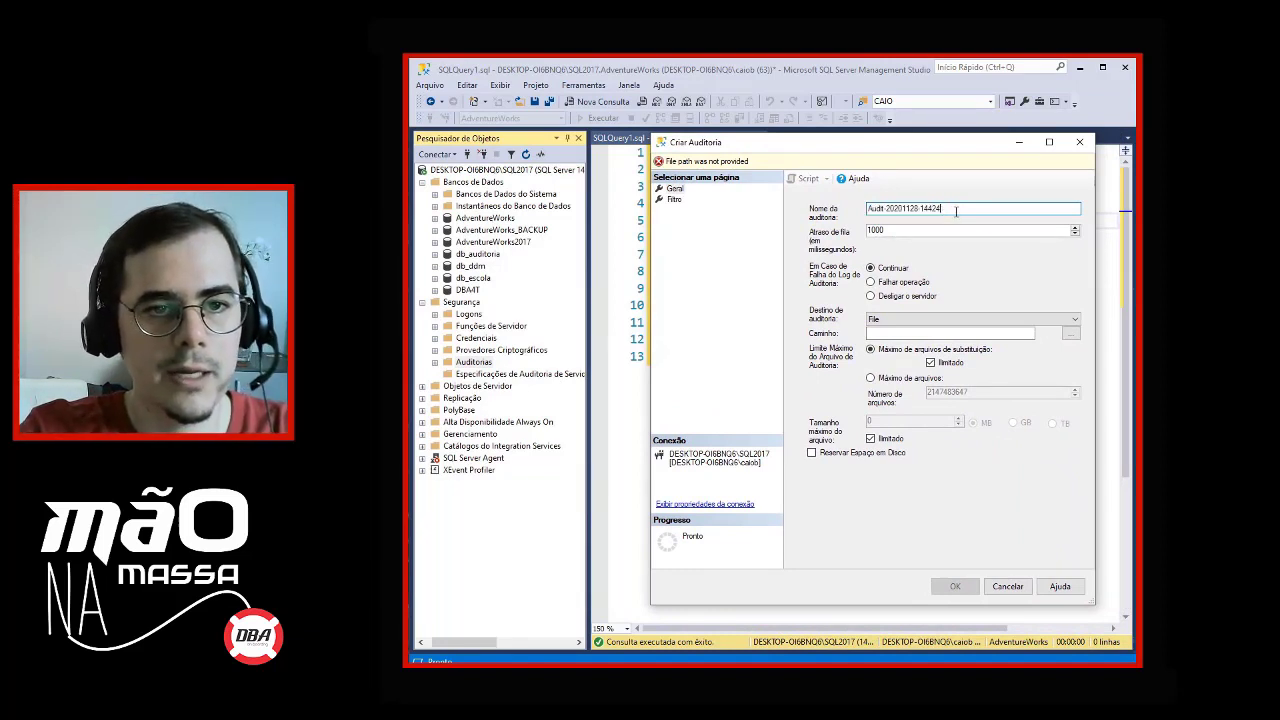
{"action": "key", "text": "BackSpace"}
{"action": "key", "text": "BackSpace"}
{"action": "key", "text": "BackSpace"}
{"action": "key", "text": "BackSpace"}
{"action": "key", "text": "BackSpace"}
{"action": "key", "text": "BackSpace"}
{"action": "type", "text": "_"}
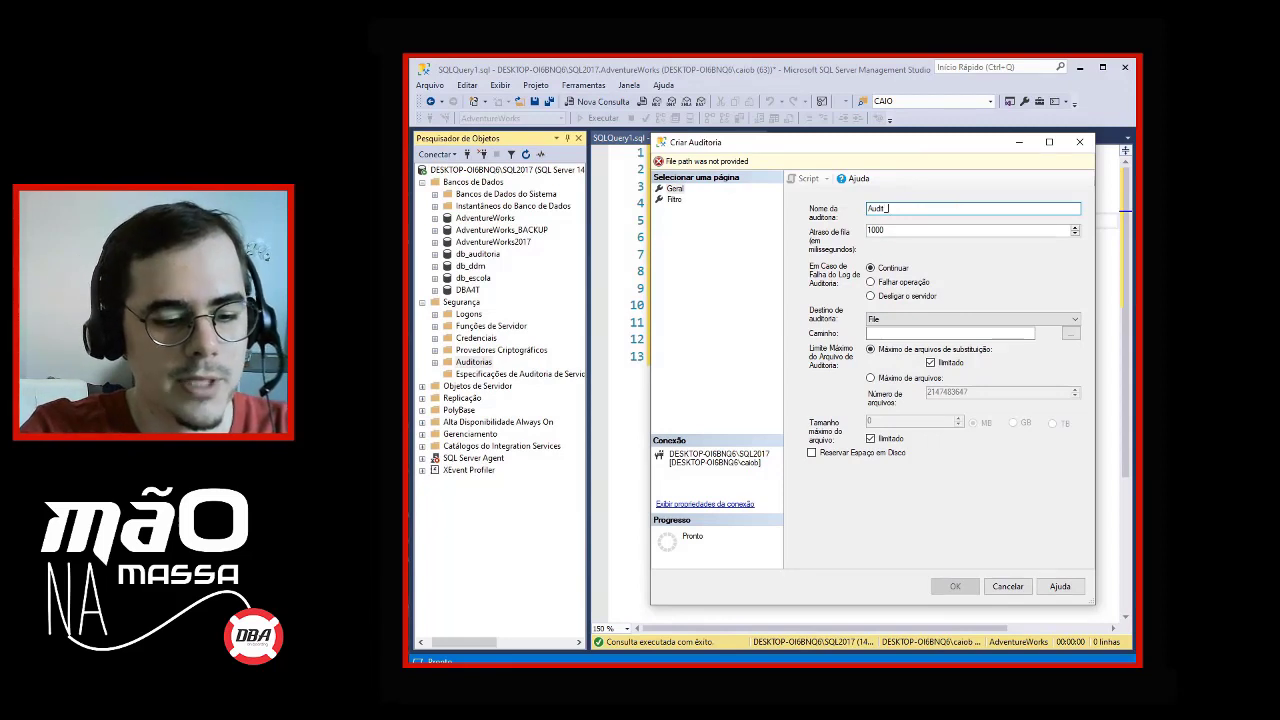
{"action": "type", "text": "TEST"}
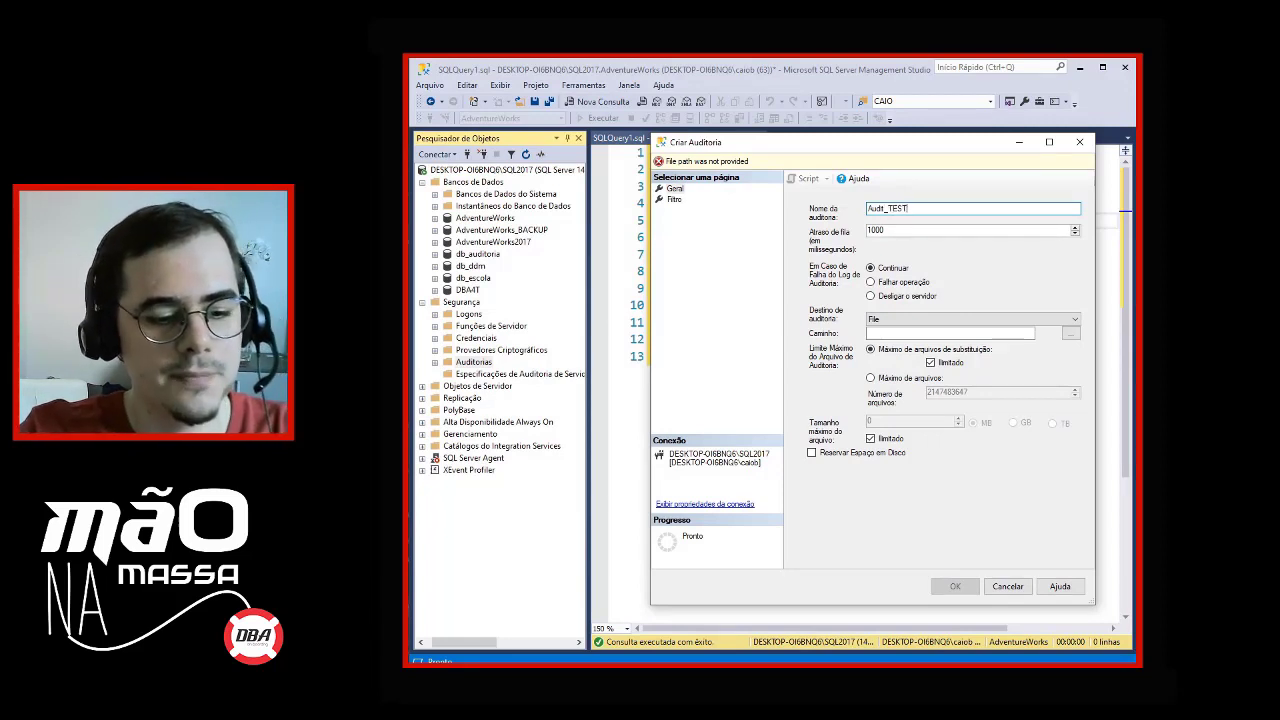
{"action": "type", "text": "E"}
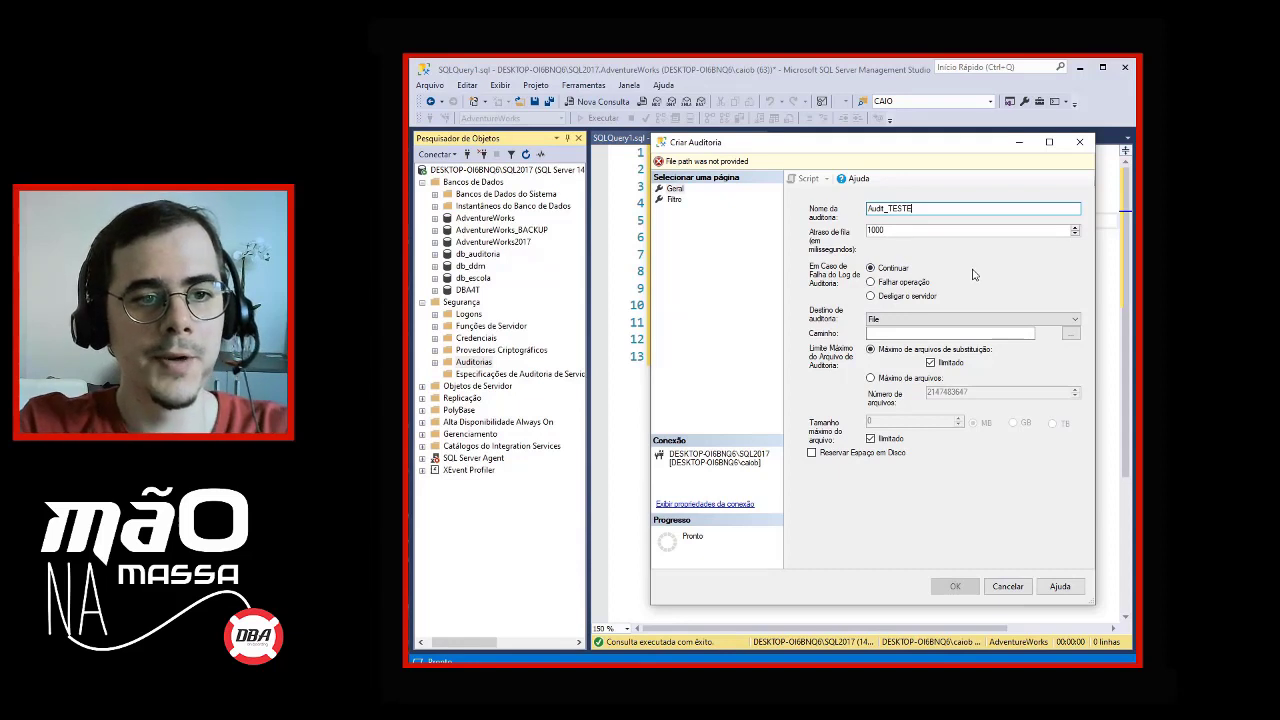
Keep File as the audit destination, set its path to D:\TMP, and create the audit.
{"action": "left_click", "coordinate": [1077, 322]}
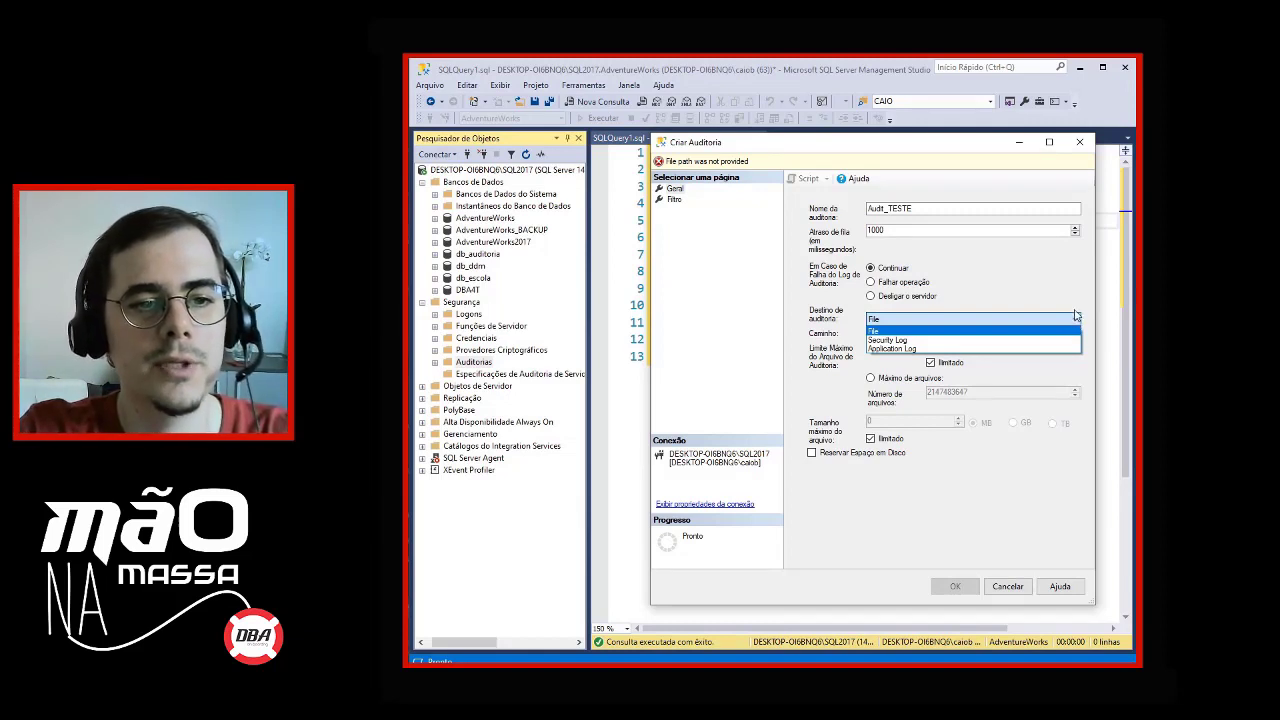
{"action": "left_click", "coordinate": [1070, 296]}
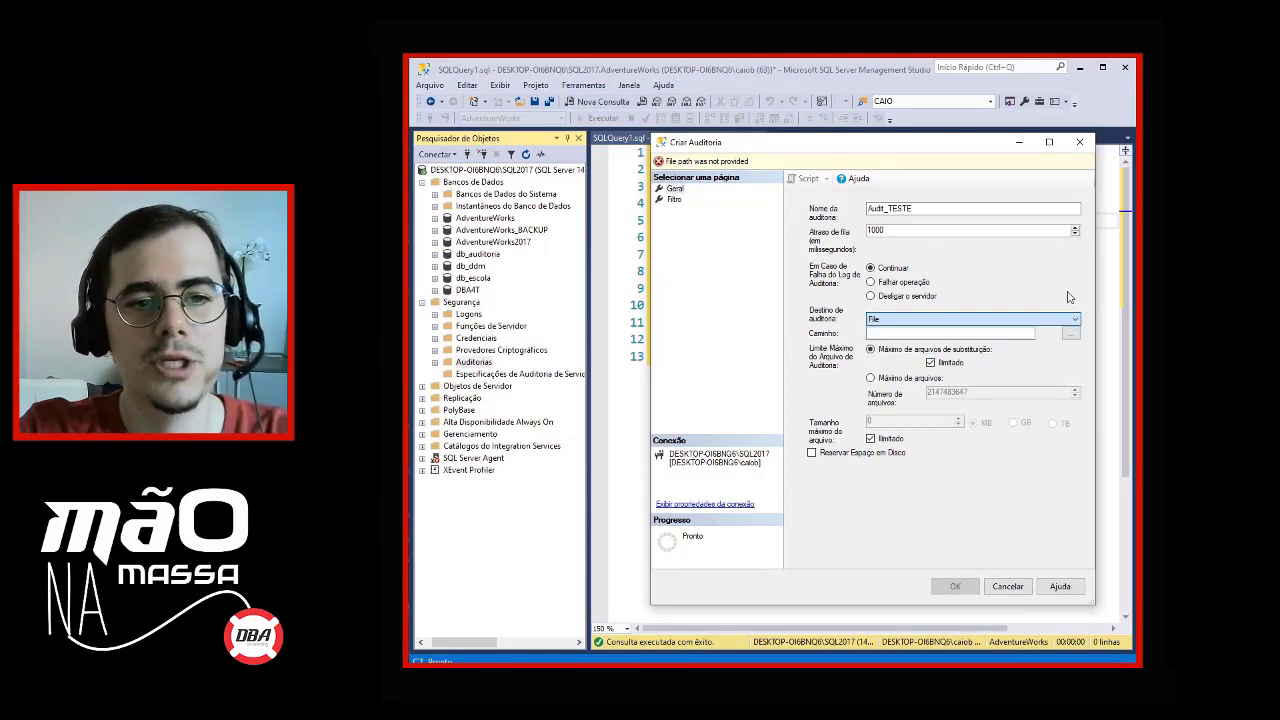
{"action": "left_click", "coordinate": [1010, 334]}
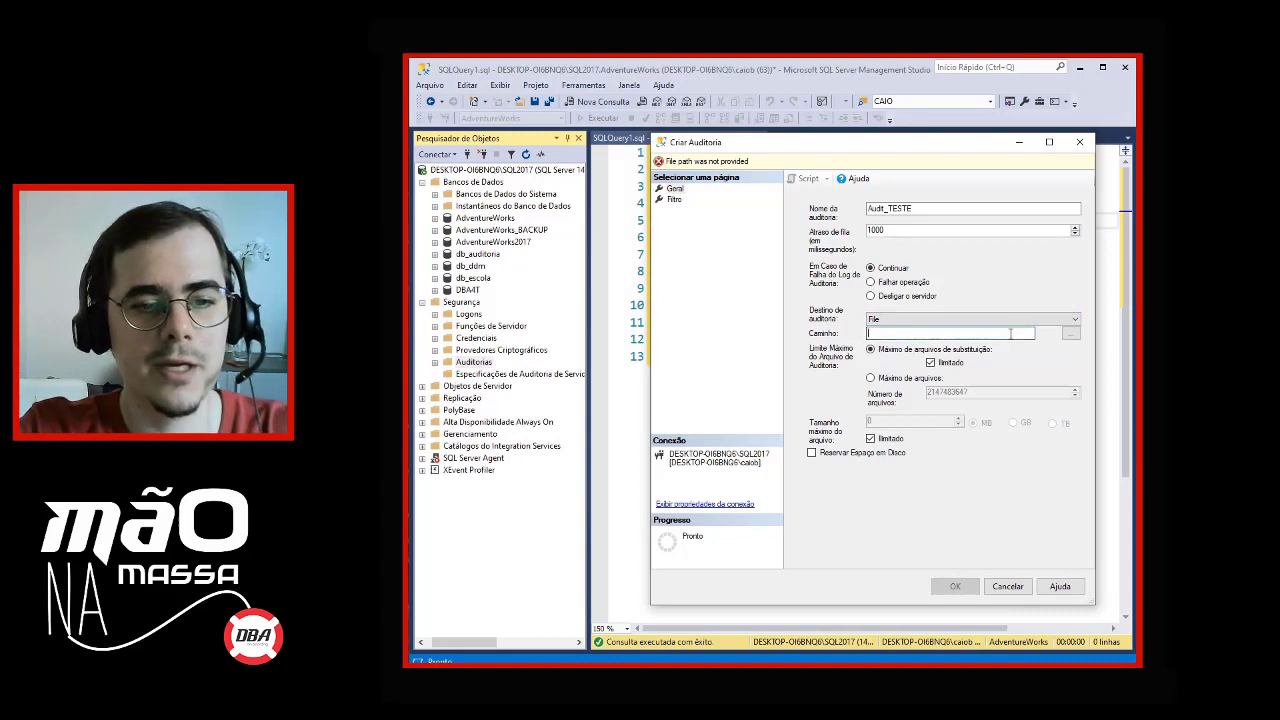
{"action": "type", "text": "D"}
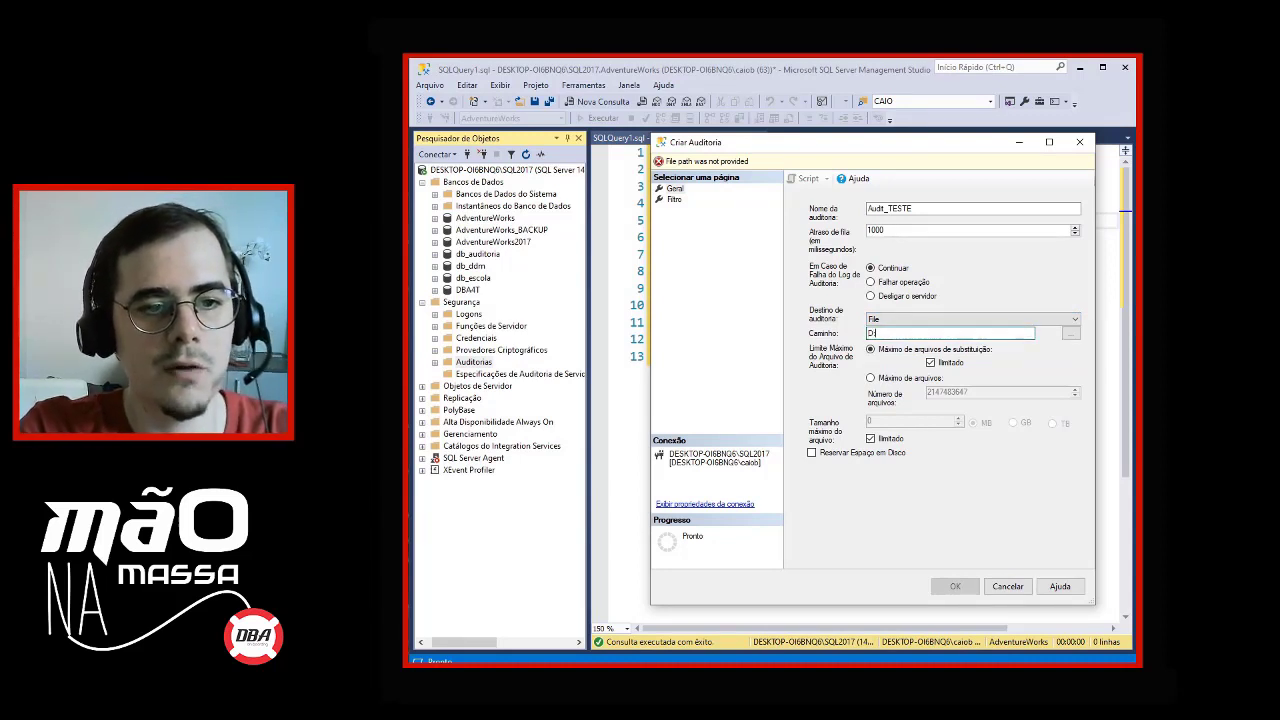
{"action": "type", "text": ":\\TMP"}
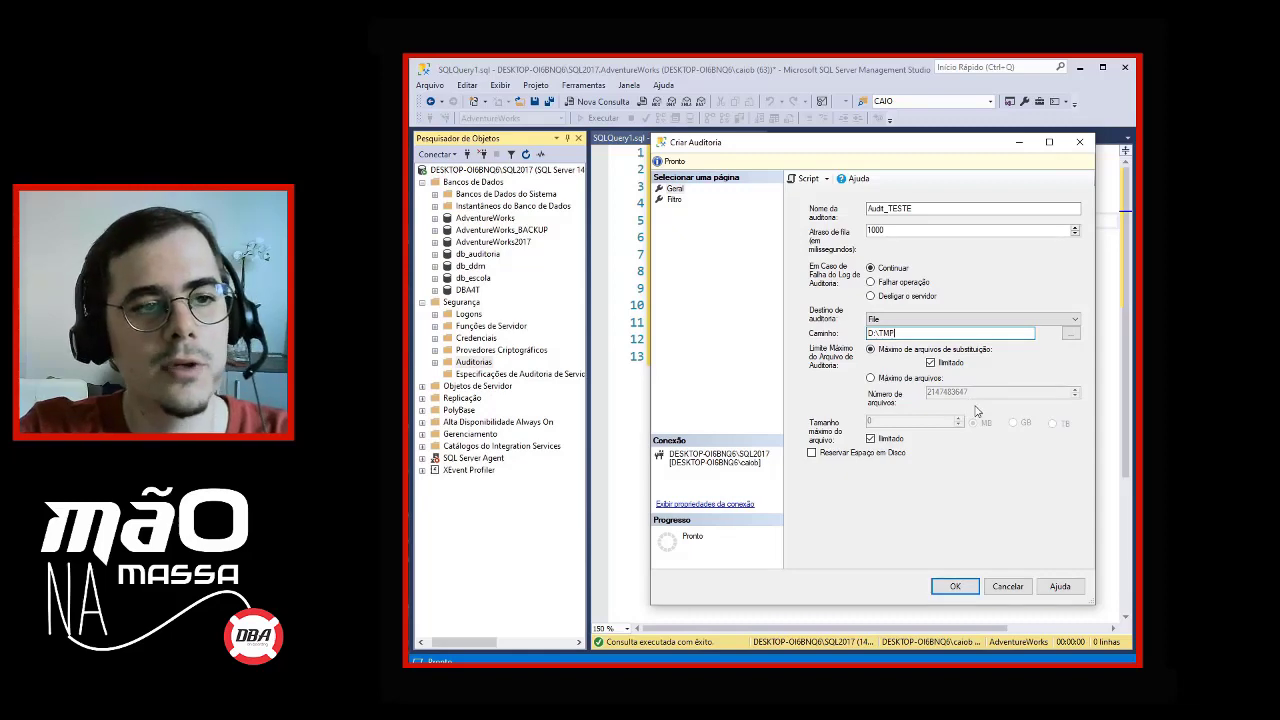
{"action": "left_click", "coordinate": [955, 586]}
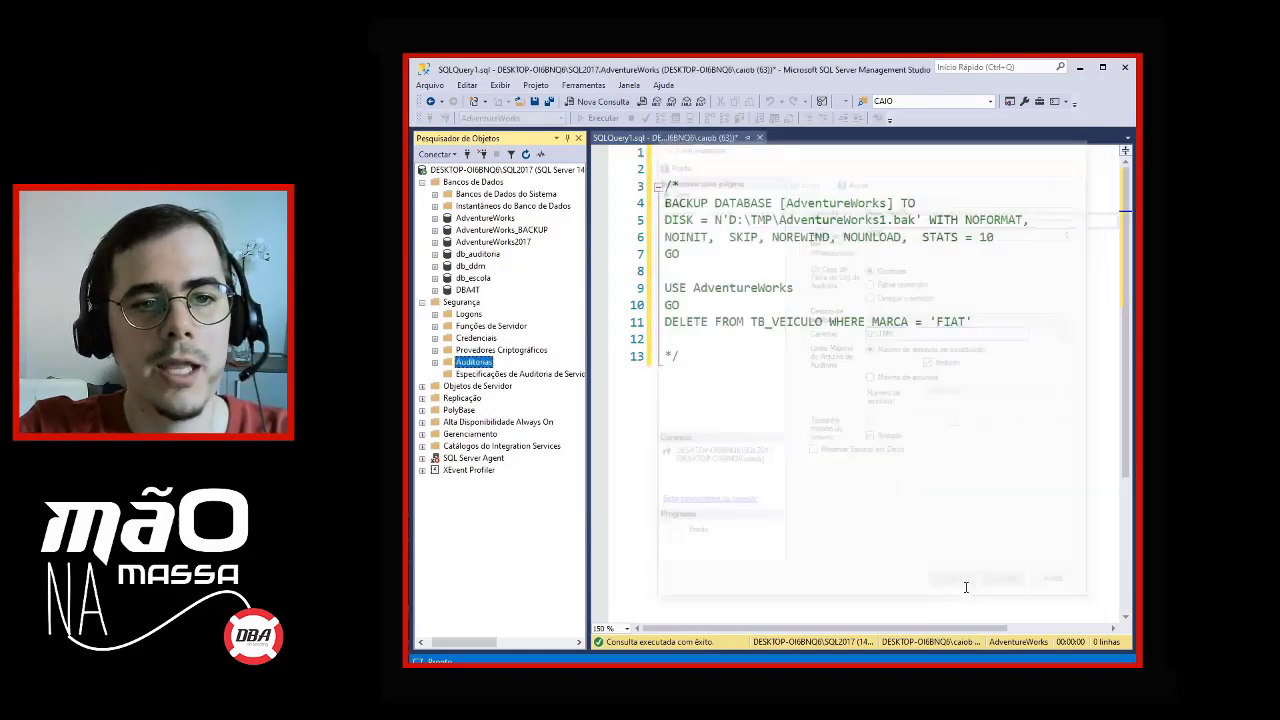
{"action": "left_click", "coordinate": [435, 363]}
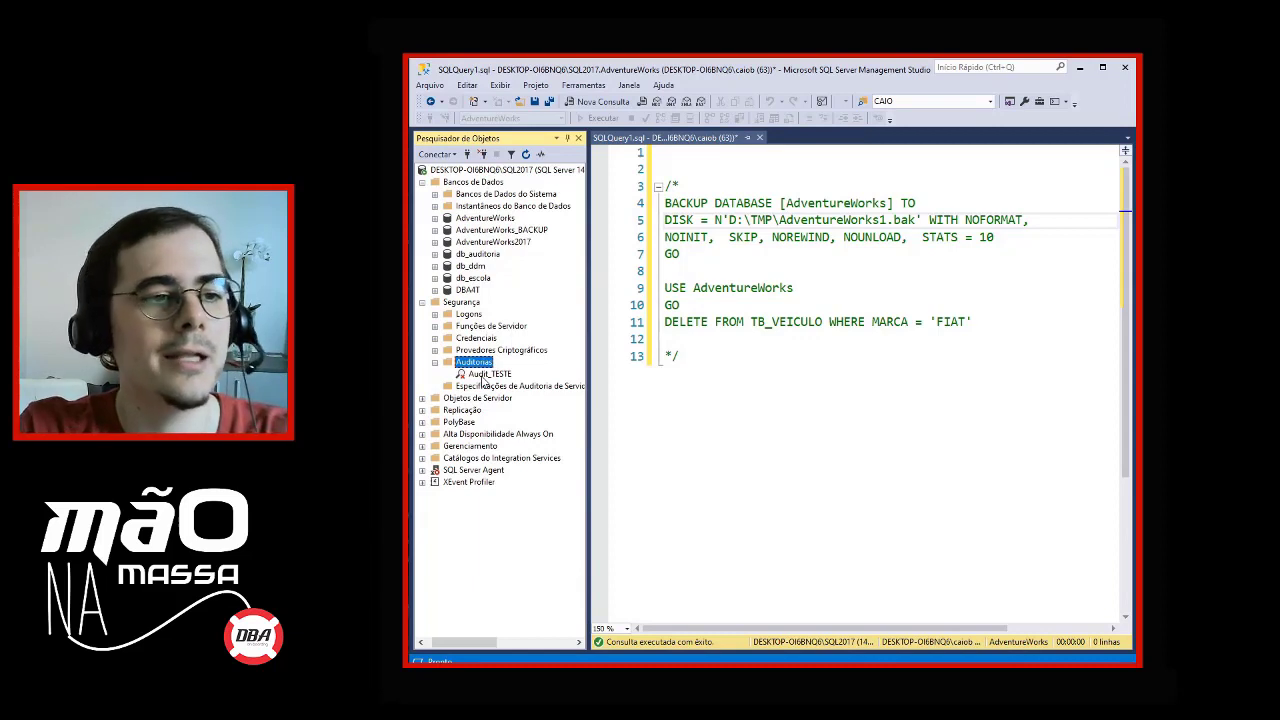
{"action": "left_click", "coordinate": [435, 362]}
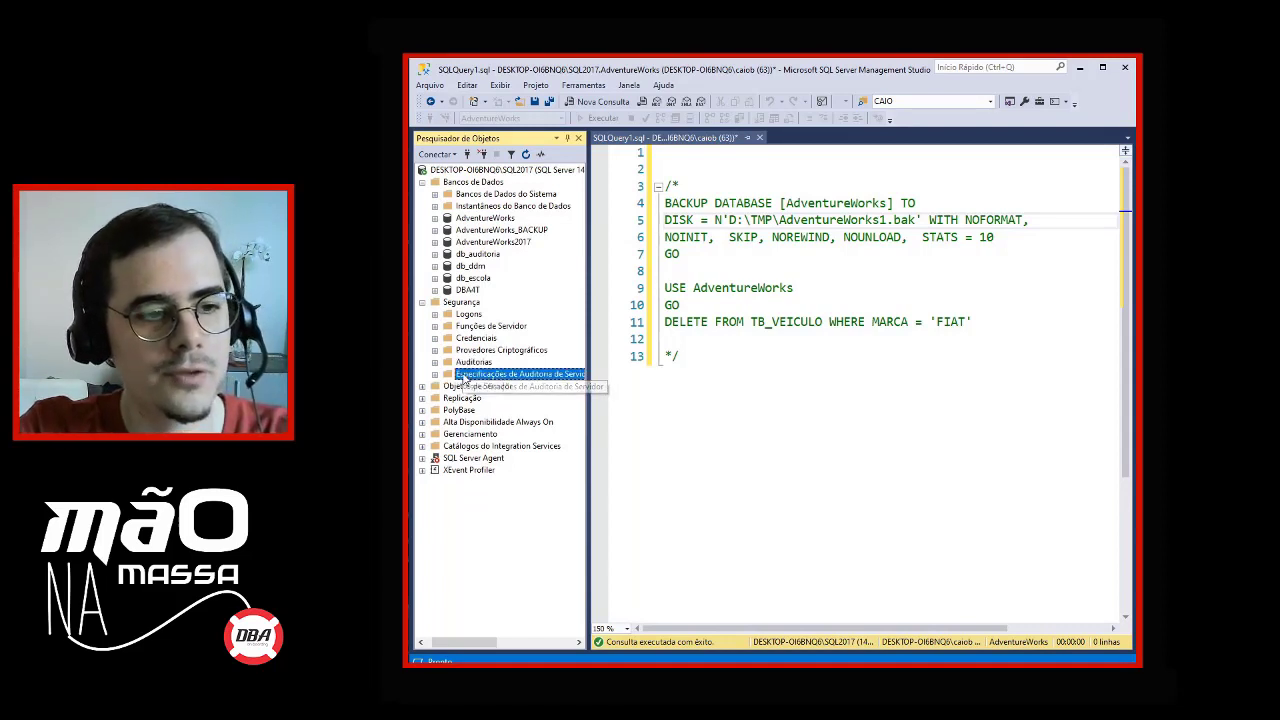
Start creating a new server audit specification under the server's Segurança node.
{"action": "left_click", "coordinate": [500, 377]}
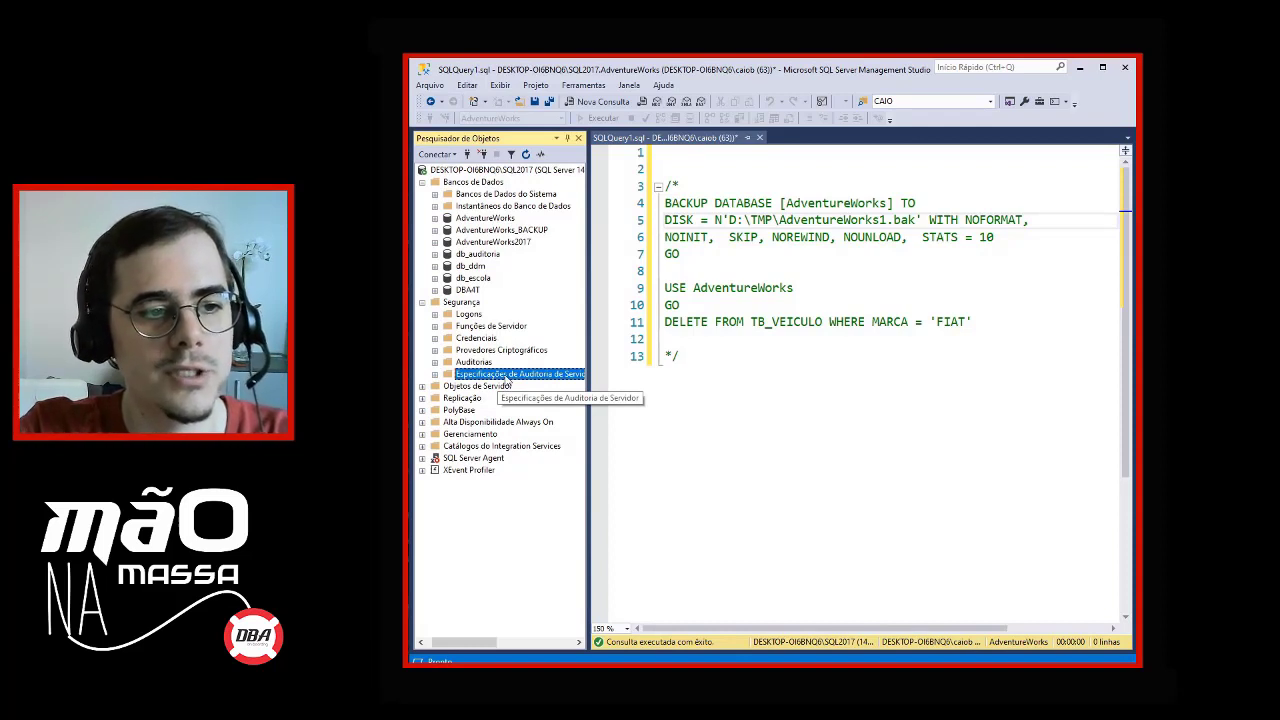
{"action": "left_click_drag", "start_coordinate": [588, 390], "coordinate": [612, 390]}
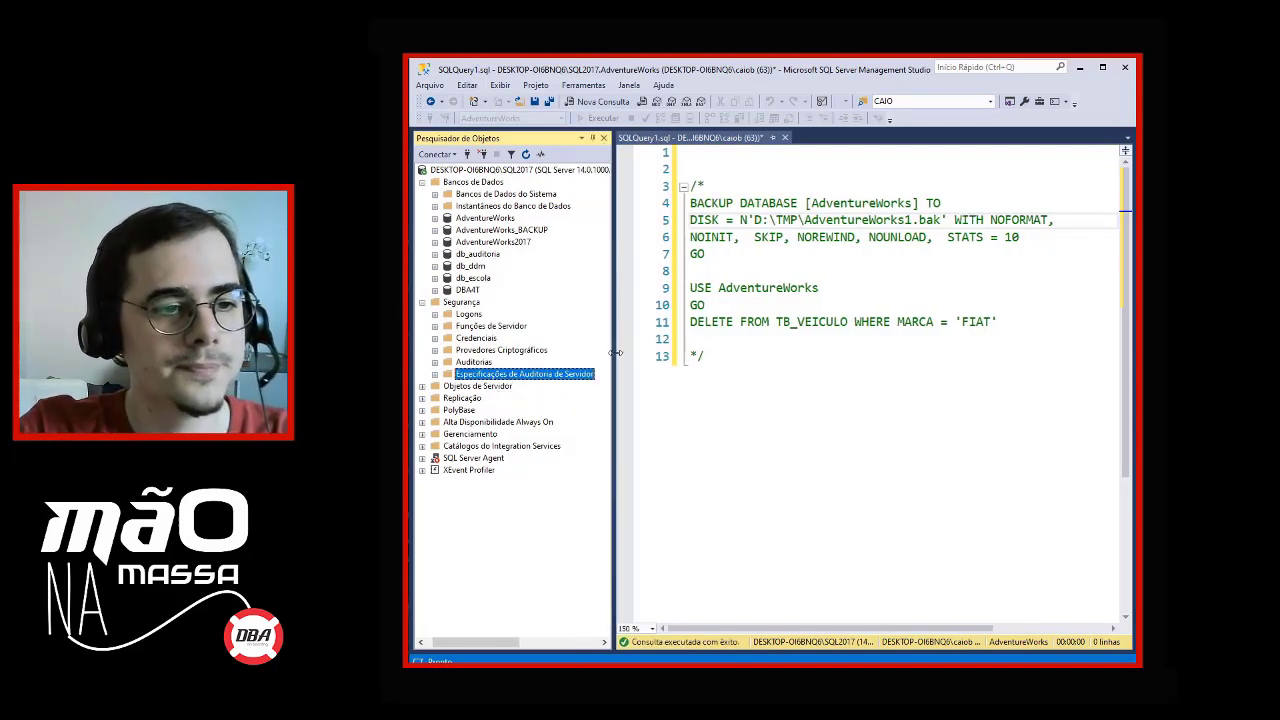
{"action": "right_click", "coordinate": [499, 378]}
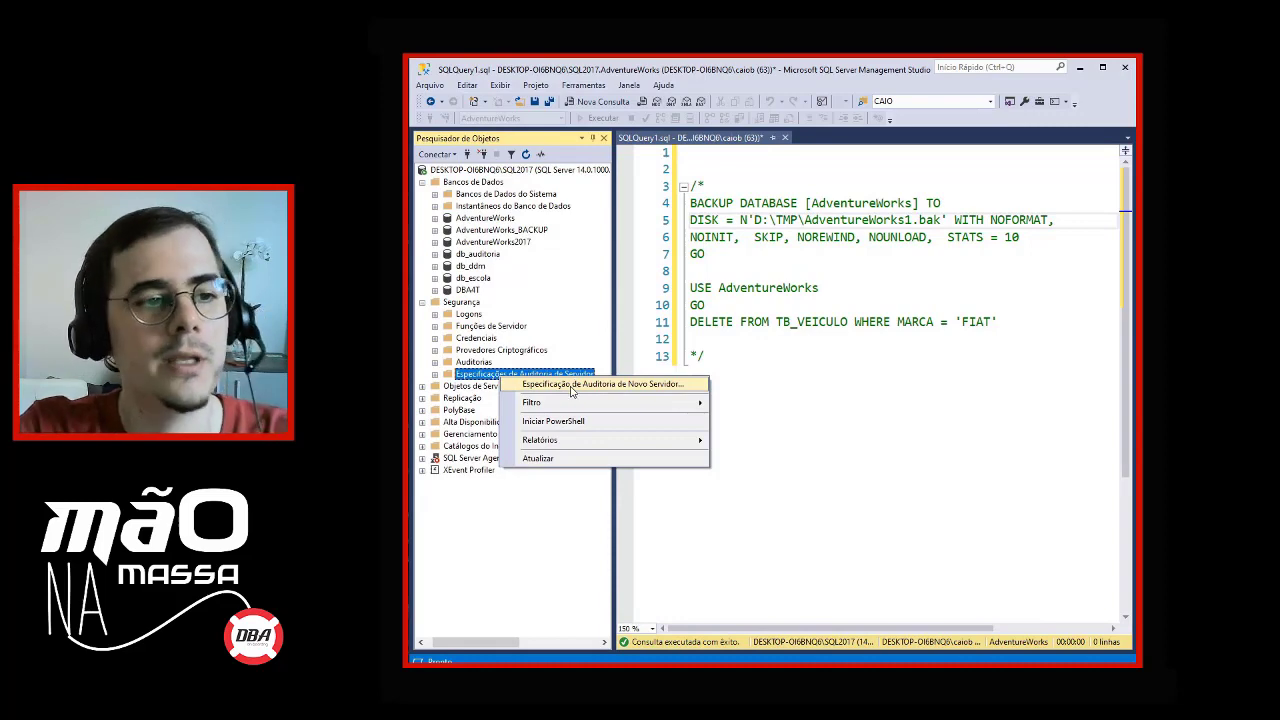
{"action": "left_click", "coordinate": [572, 386]}
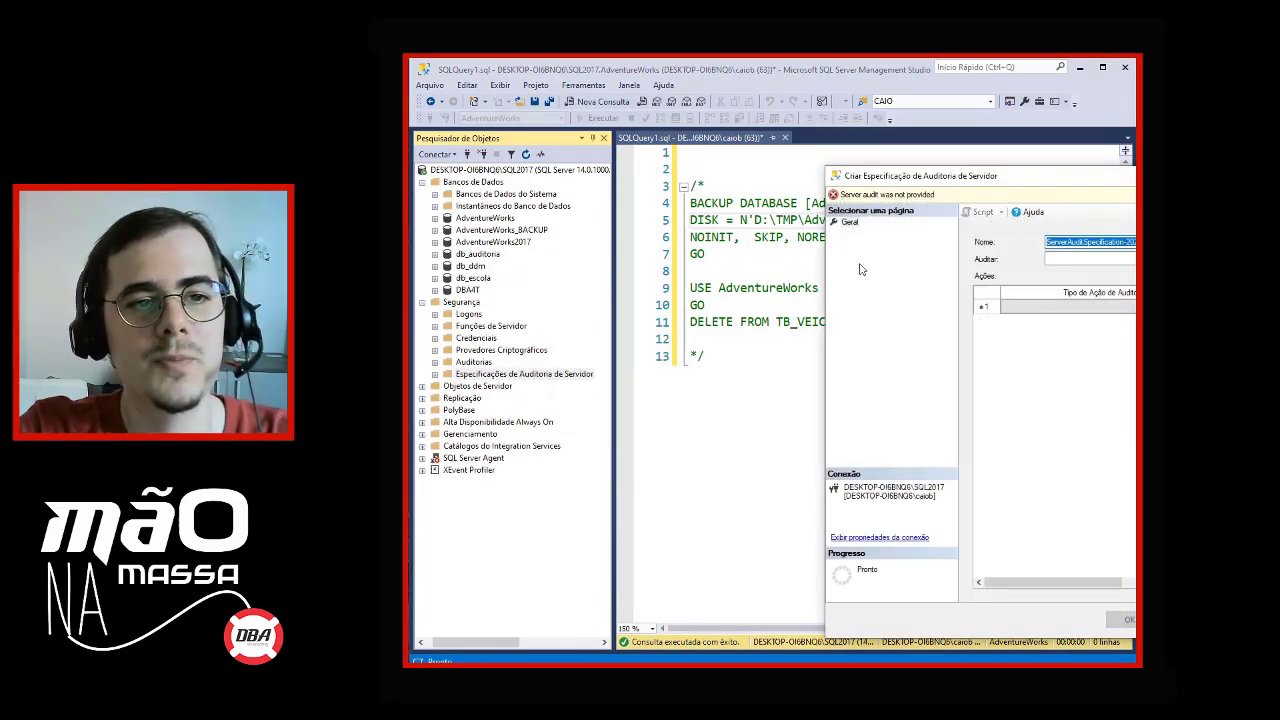
{"action": "left_click_drag", "start_coordinate": [935, 177], "coordinate": [726, 139]}
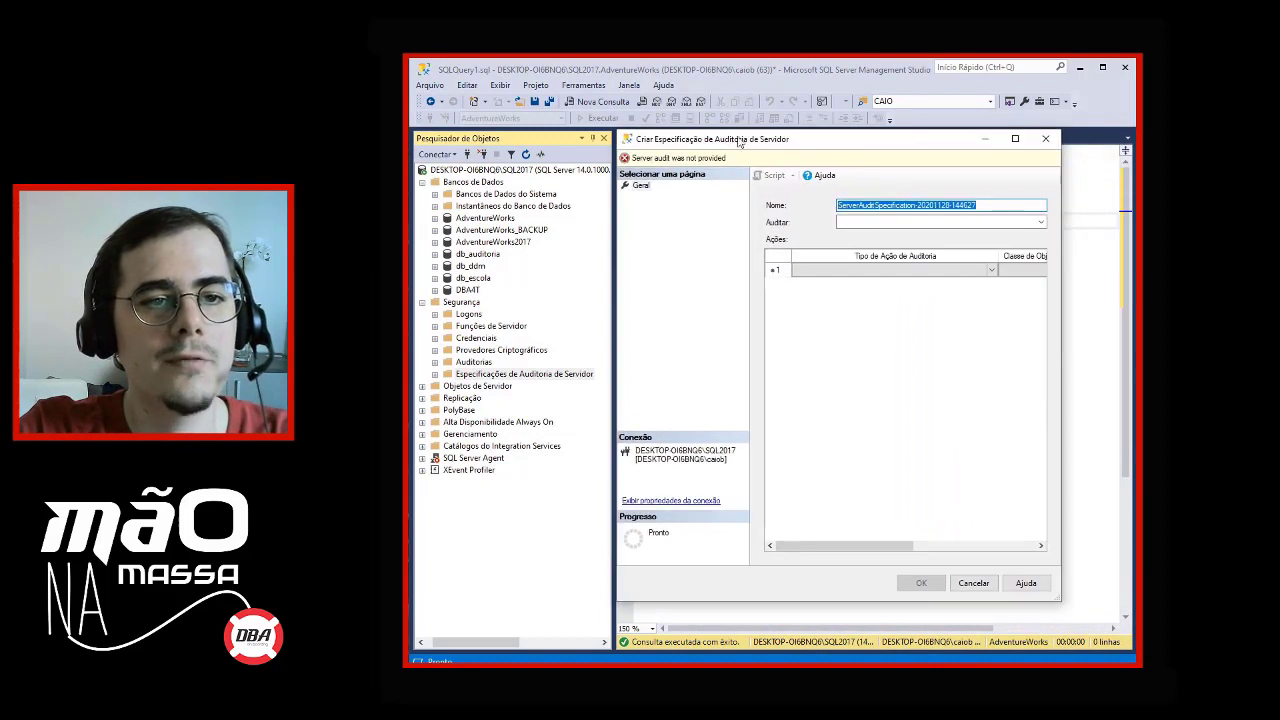
Shorten the specification name to ServerAuditSpecification and assign it to the Audit_TESTE audit.
{"action": "left_click_drag", "start_coordinate": [985, 205], "coordinate": [916, 205]}
{"action": "key", "text": "BackSpace"}
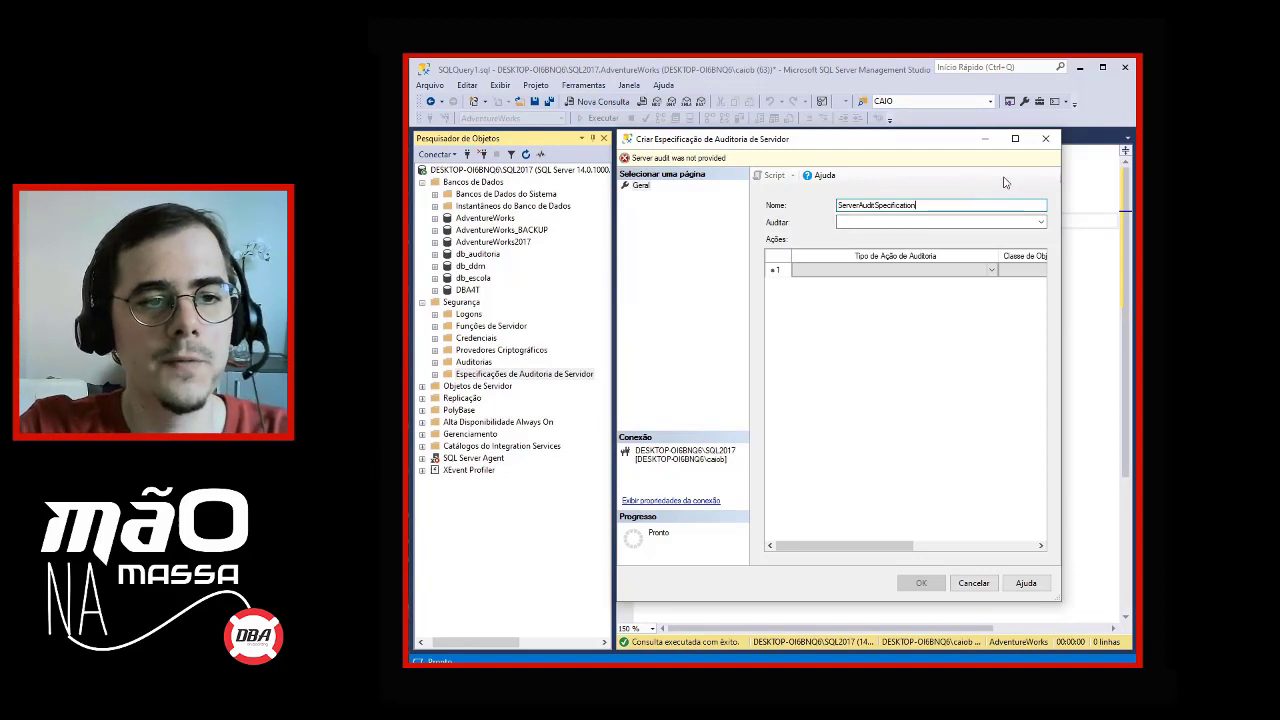
{"action": "left_click", "coordinate": [1042, 222]}
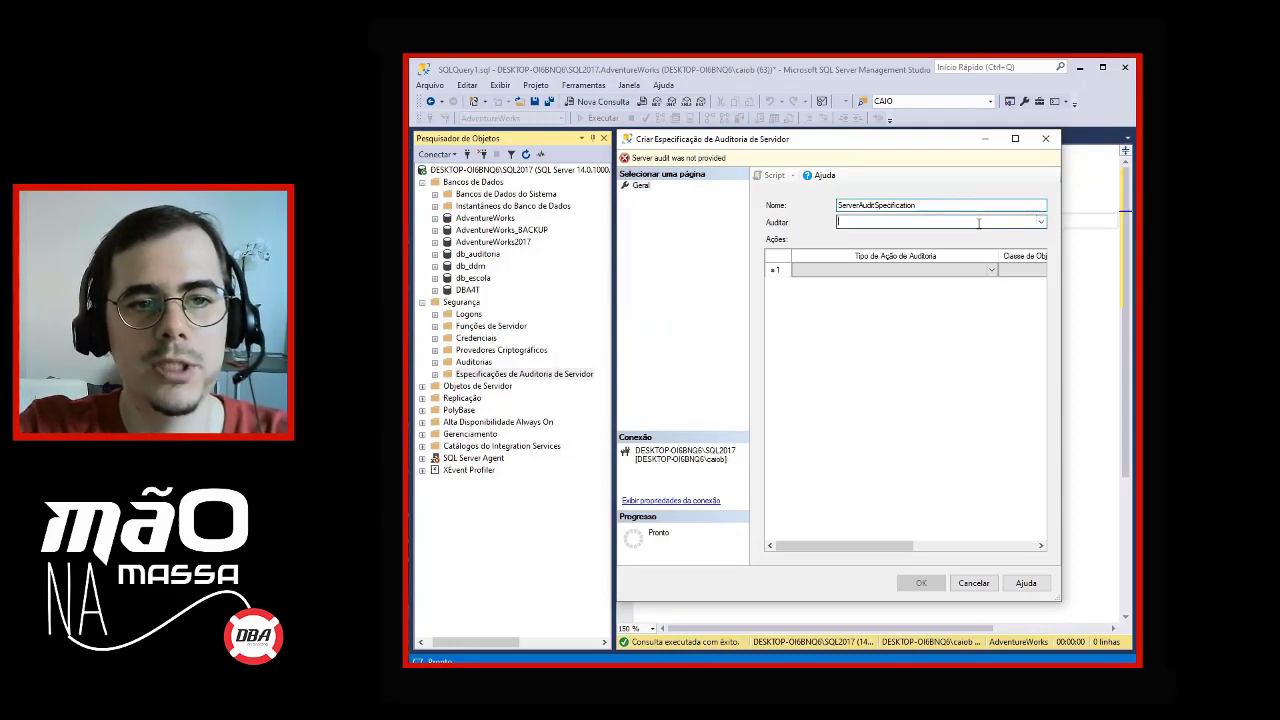
{"action": "left_click", "coordinate": [1041, 224]}
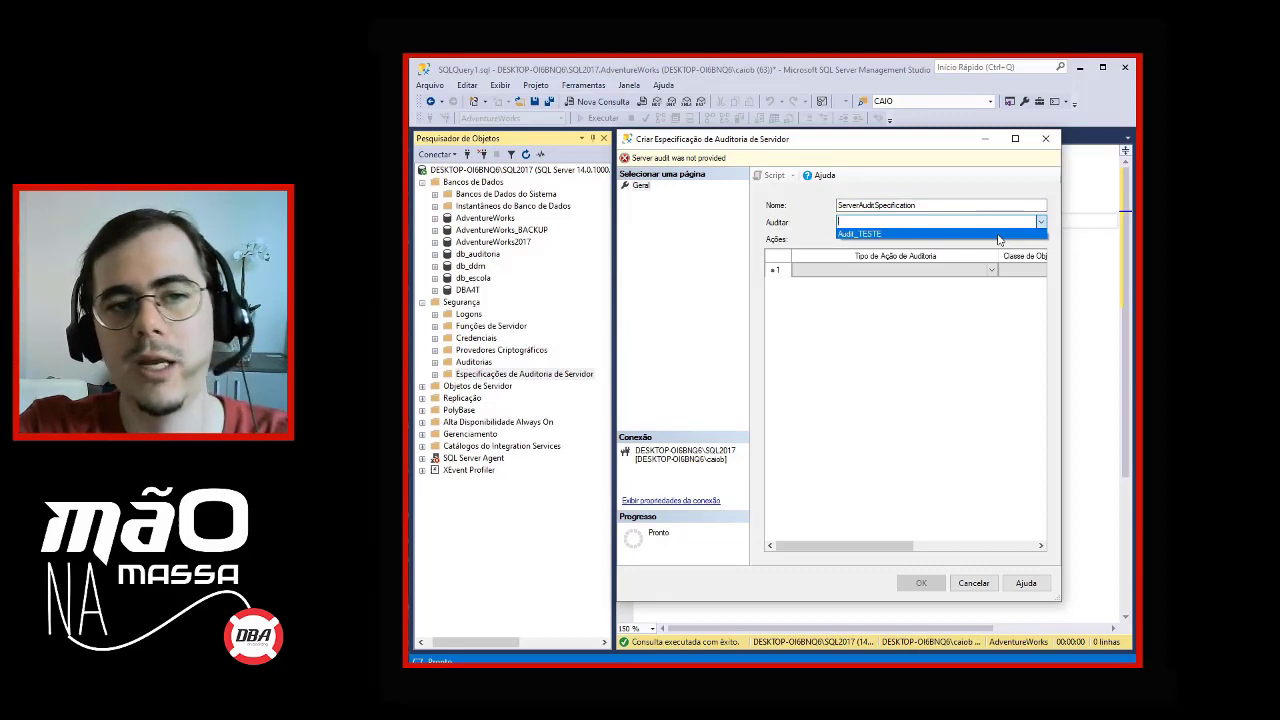
{"action": "left_click", "coordinate": [999, 236]}
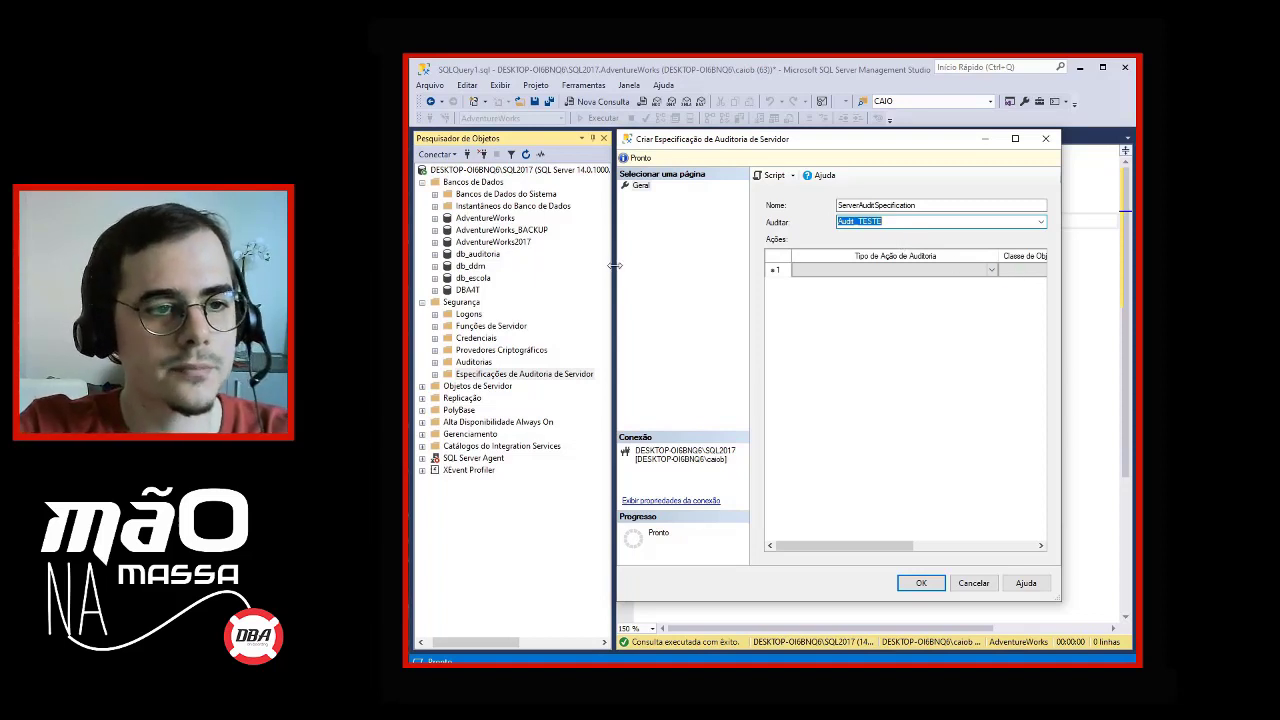
Add BACKUP_RESTORE_GROUP as the audit action type and create the server audit specification.
{"action": "left_click_drag", "start_coordinate": [614, 265], "coordinate": [428, 265]}
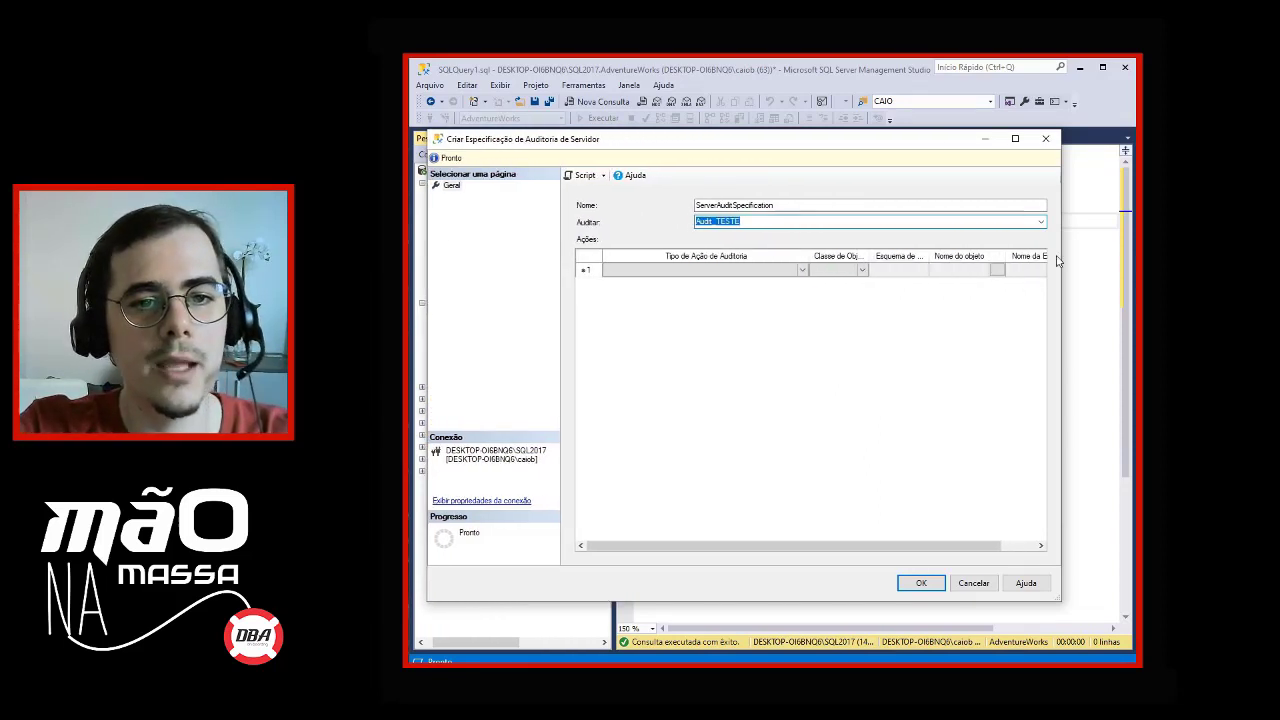
{"action": "left_click_drag", "start_coordinate": [1060, 261], "coordinate": [1131, 261]}
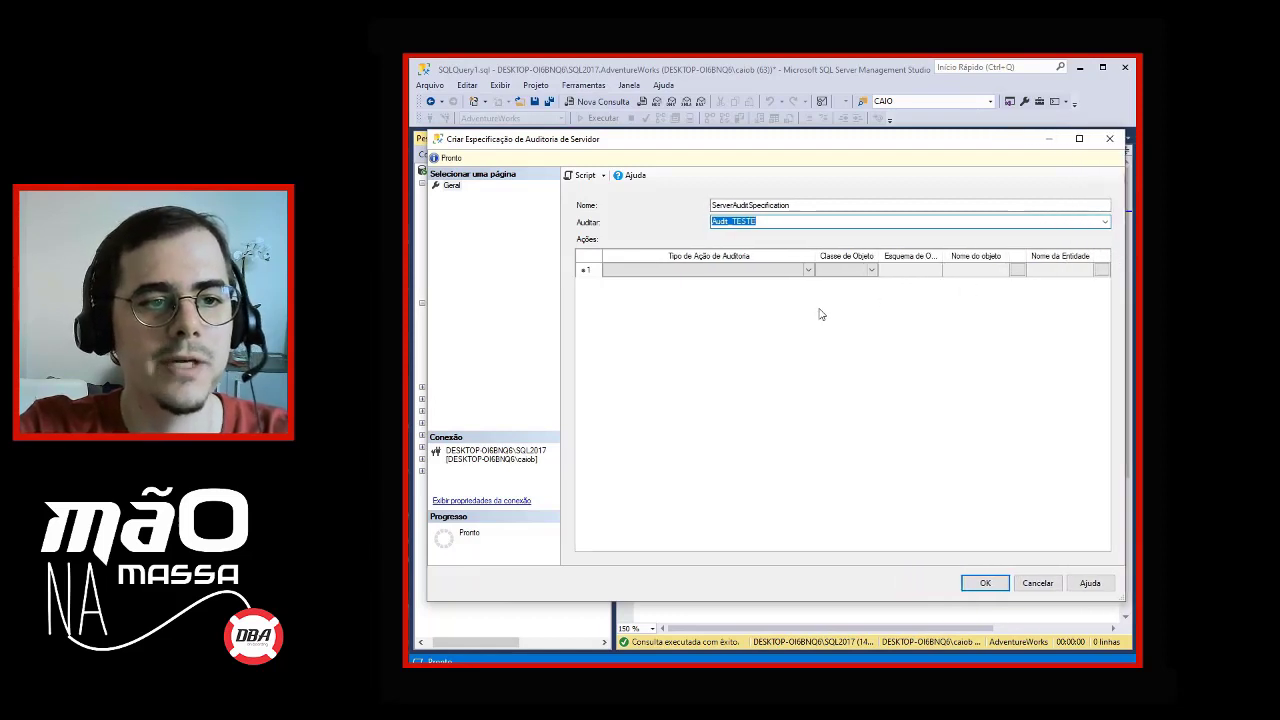
{"action": "left_click", "coordinate": [809, 270]}
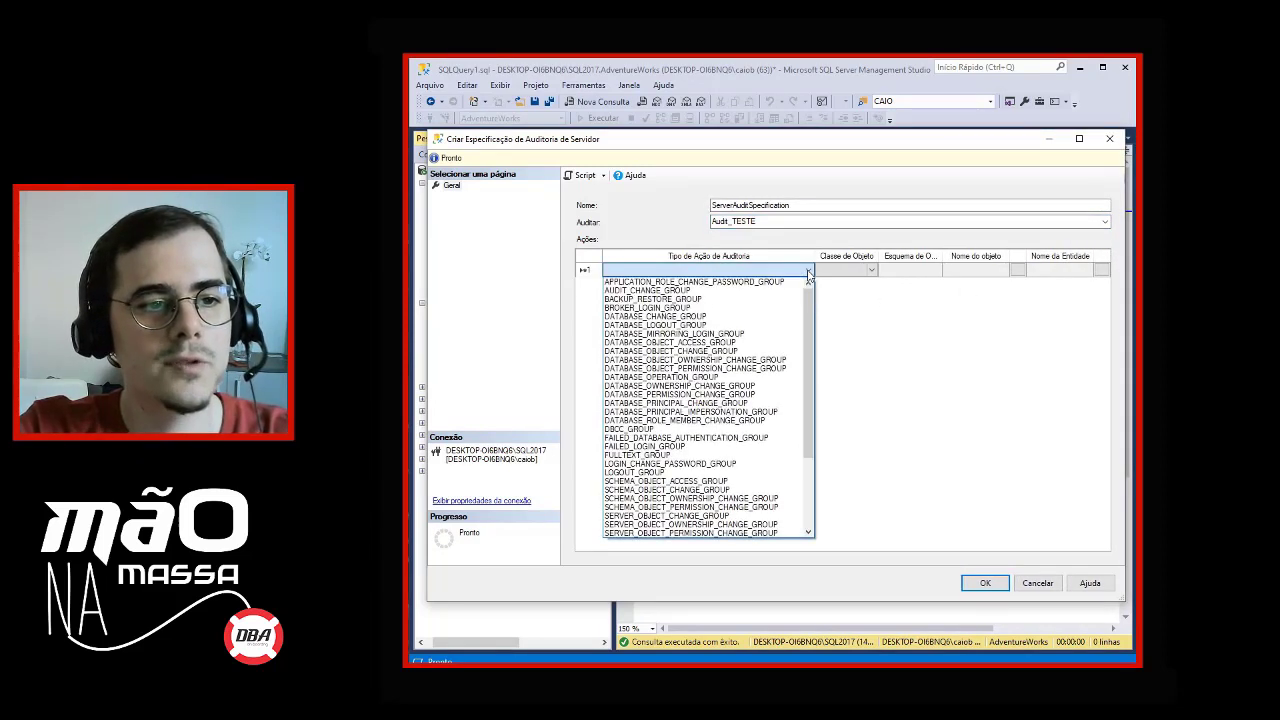
{"action": "left_click", "coordinate": [754, 300]}
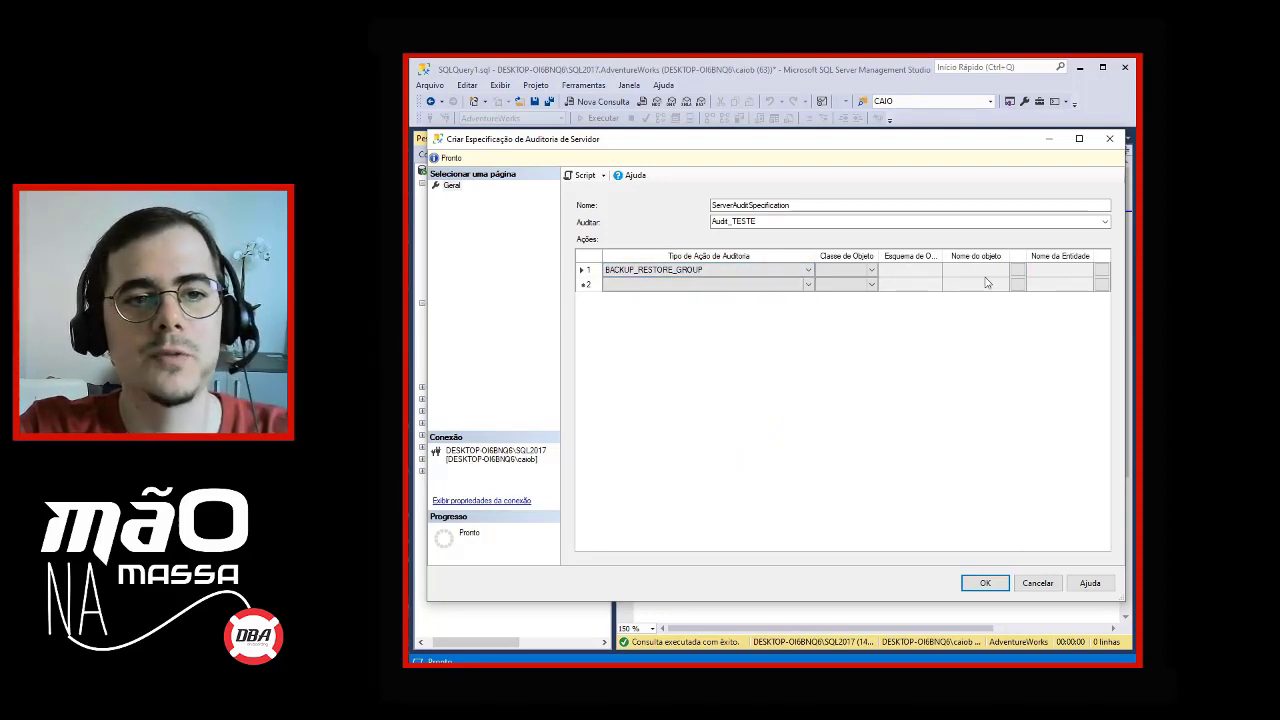
{"action": "left_click", "coordinate": [992, 585]}
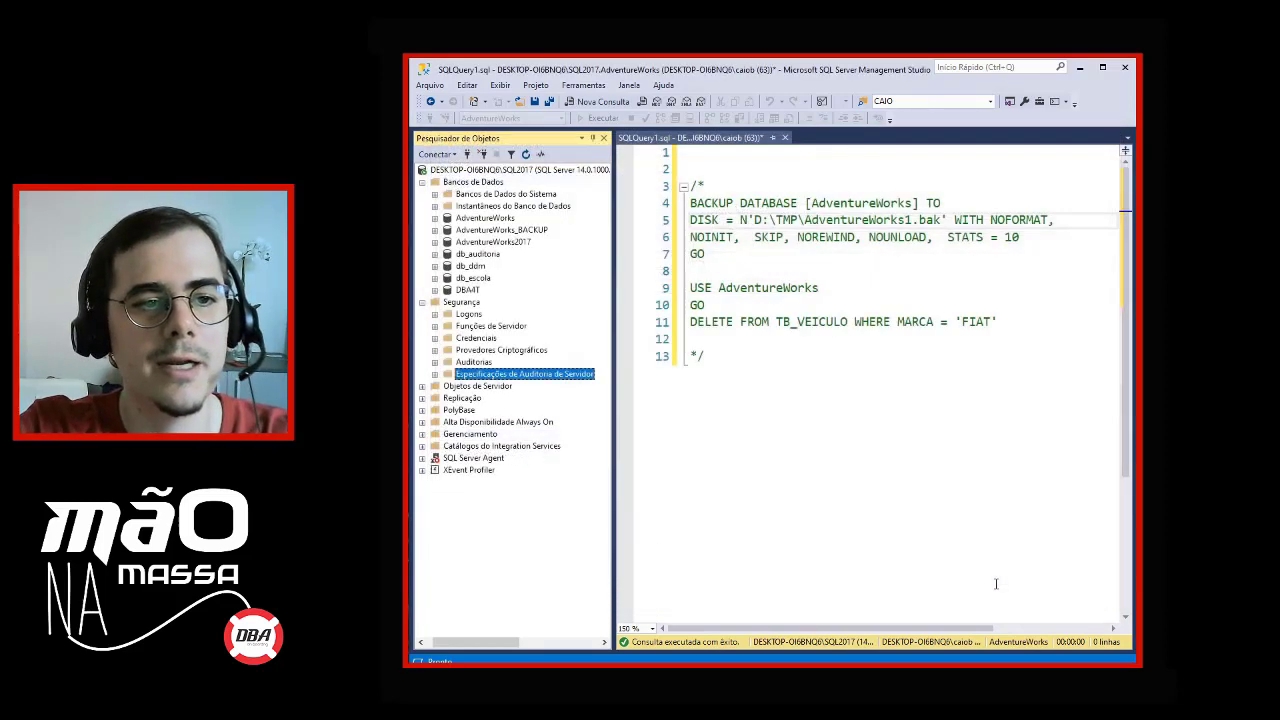
Enable the ServerAuditSpecification server audit specification.
{"action": "left_click", "coordinate": [435, 374]}
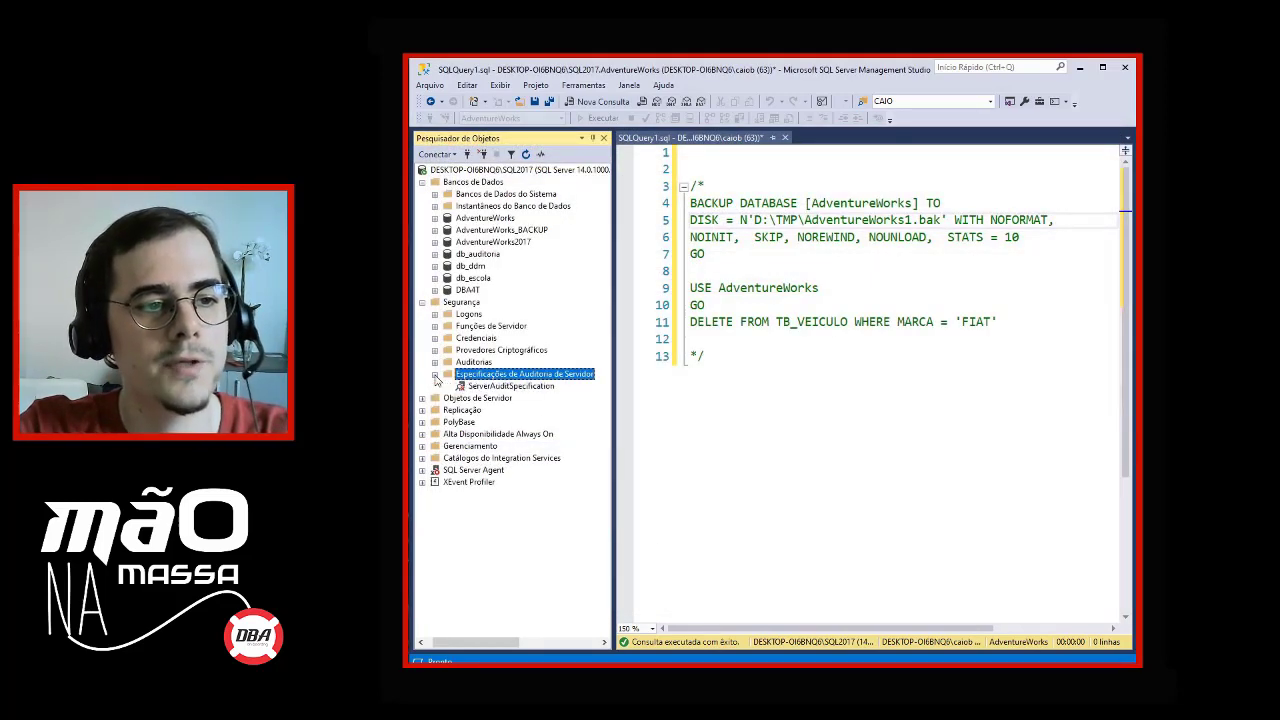
{"action": "left_click", "coordinate": [436, 363]}
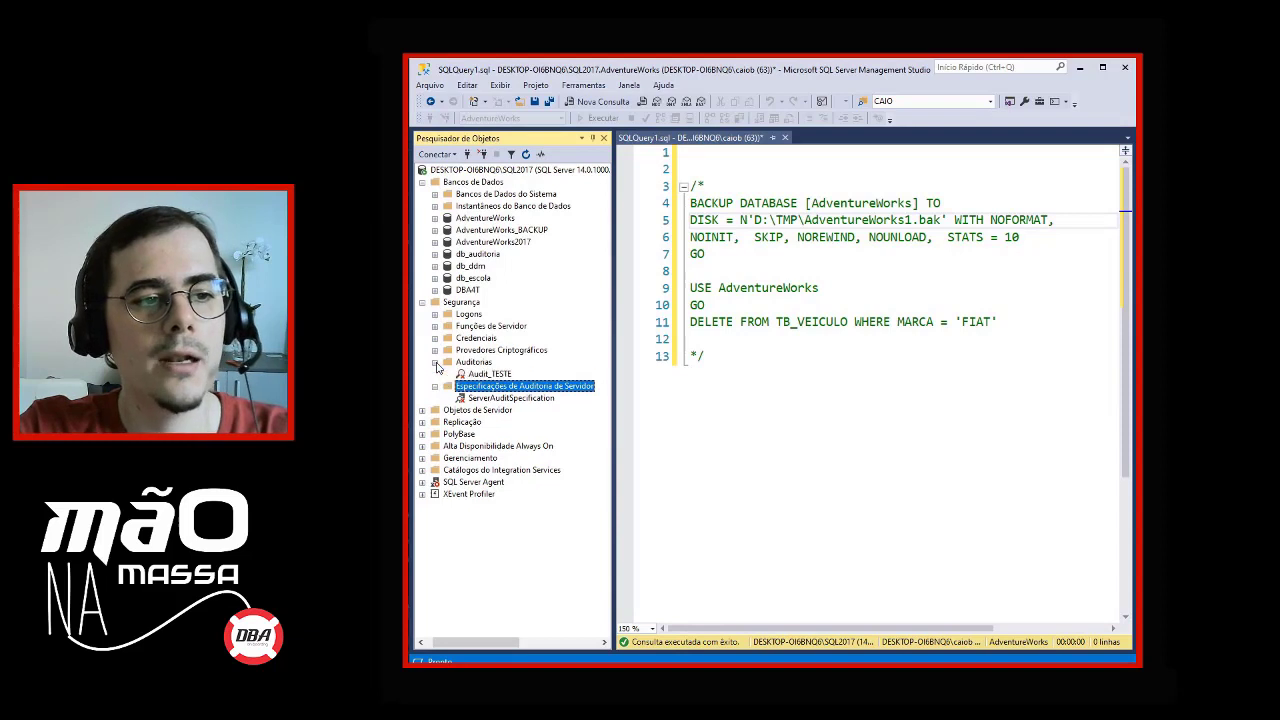
{"action": "right_click", "coordinate": [515, 399]}
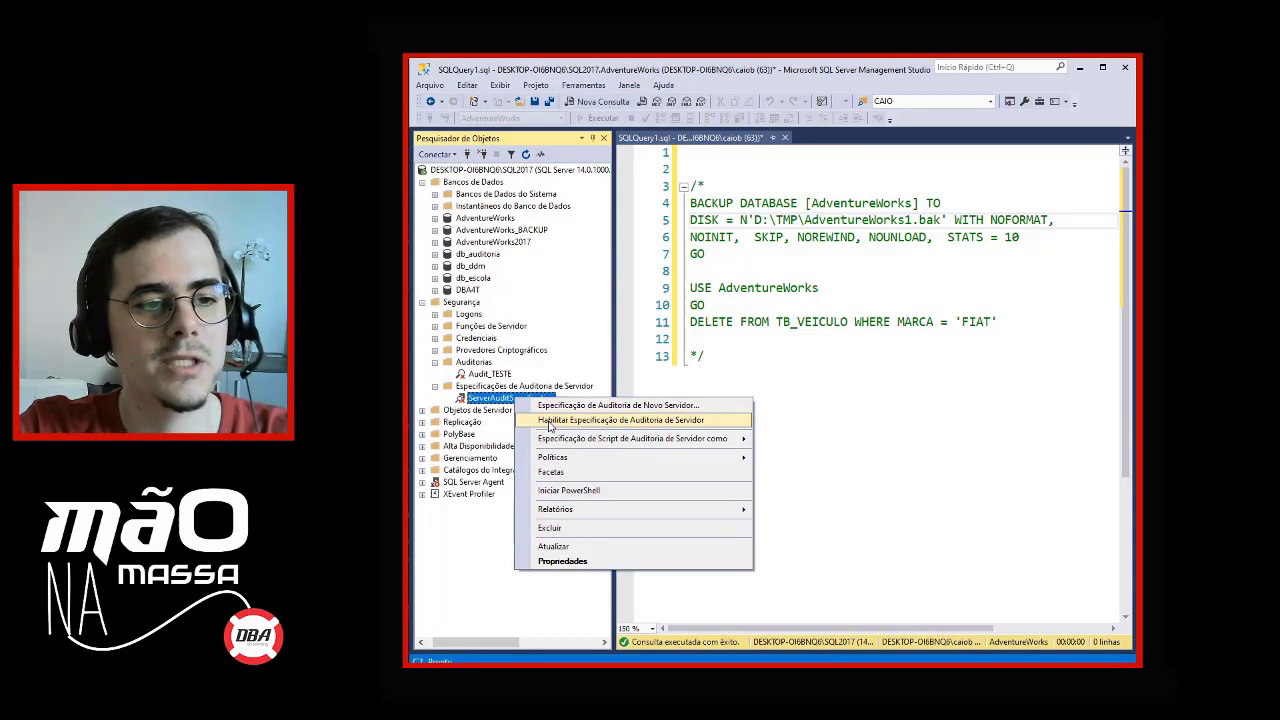
{"action": "left_click", "coordinate": [549, 421]}
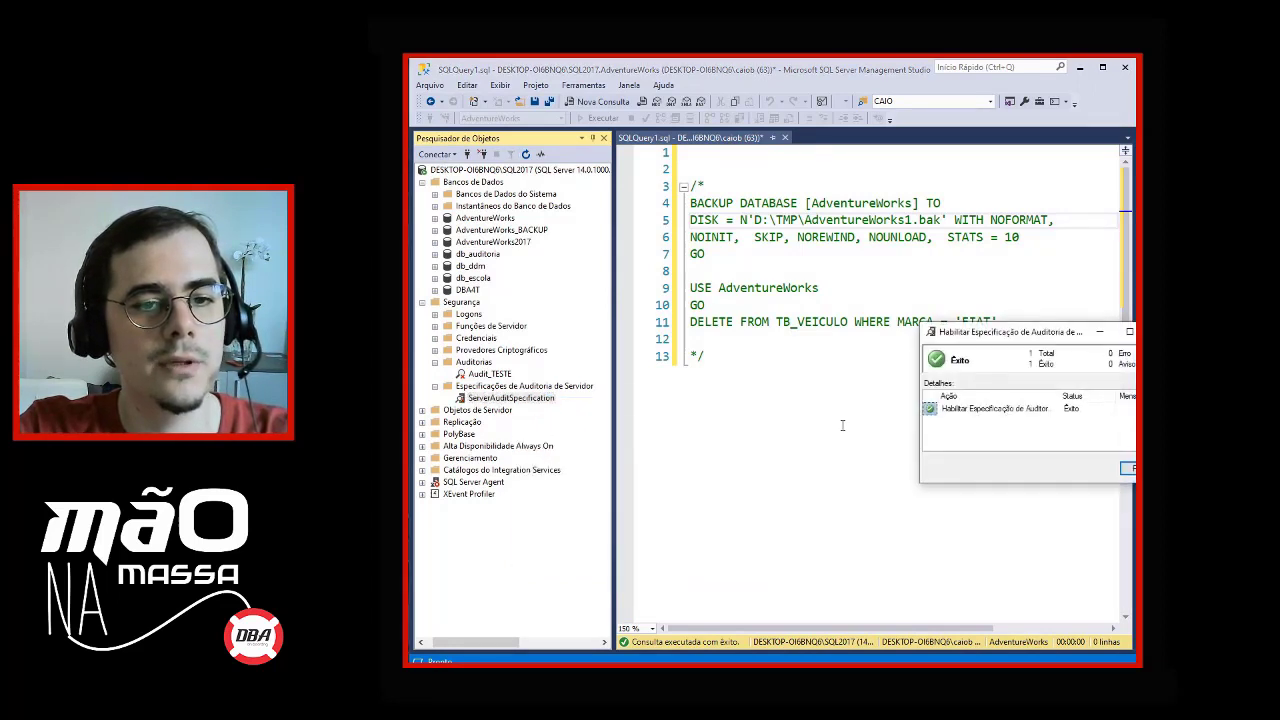
Enable the Audit_TESTE server audit and dismiss the result dialogs.
{"action": "left_click", "coordinate": [1127, 468]}
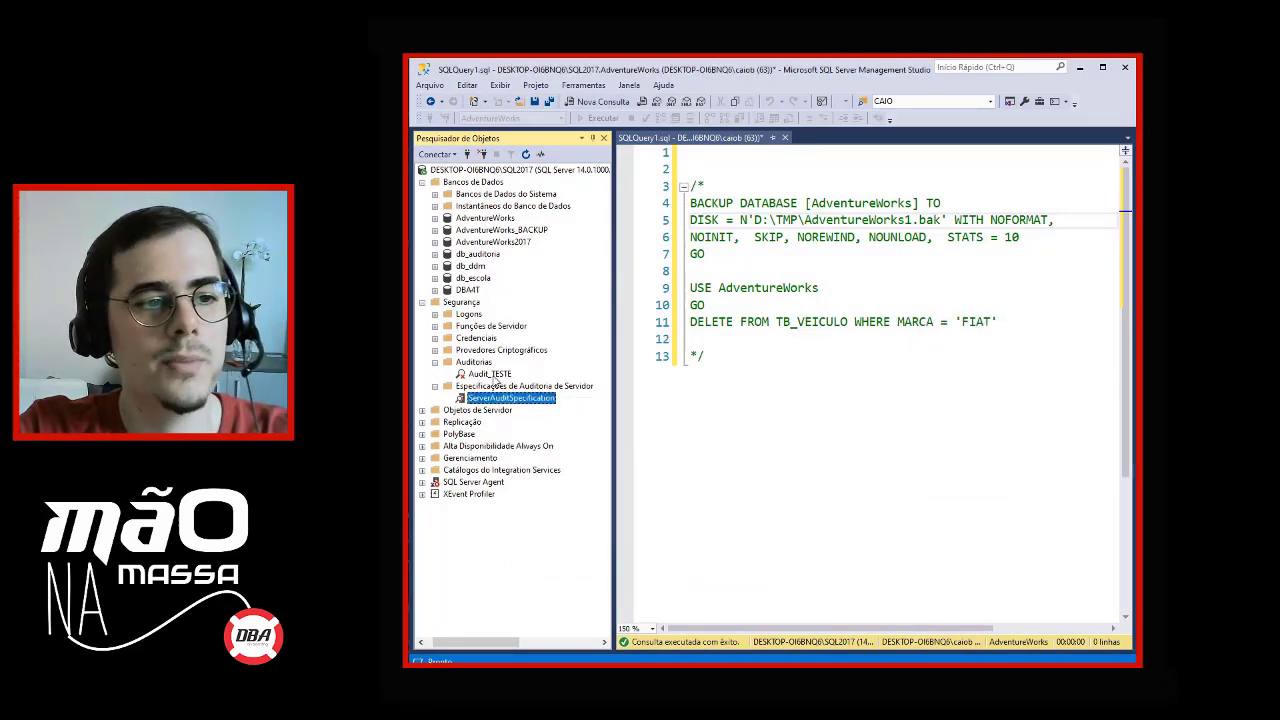
{"action": "right_click", "coordinate": [491, 375]}
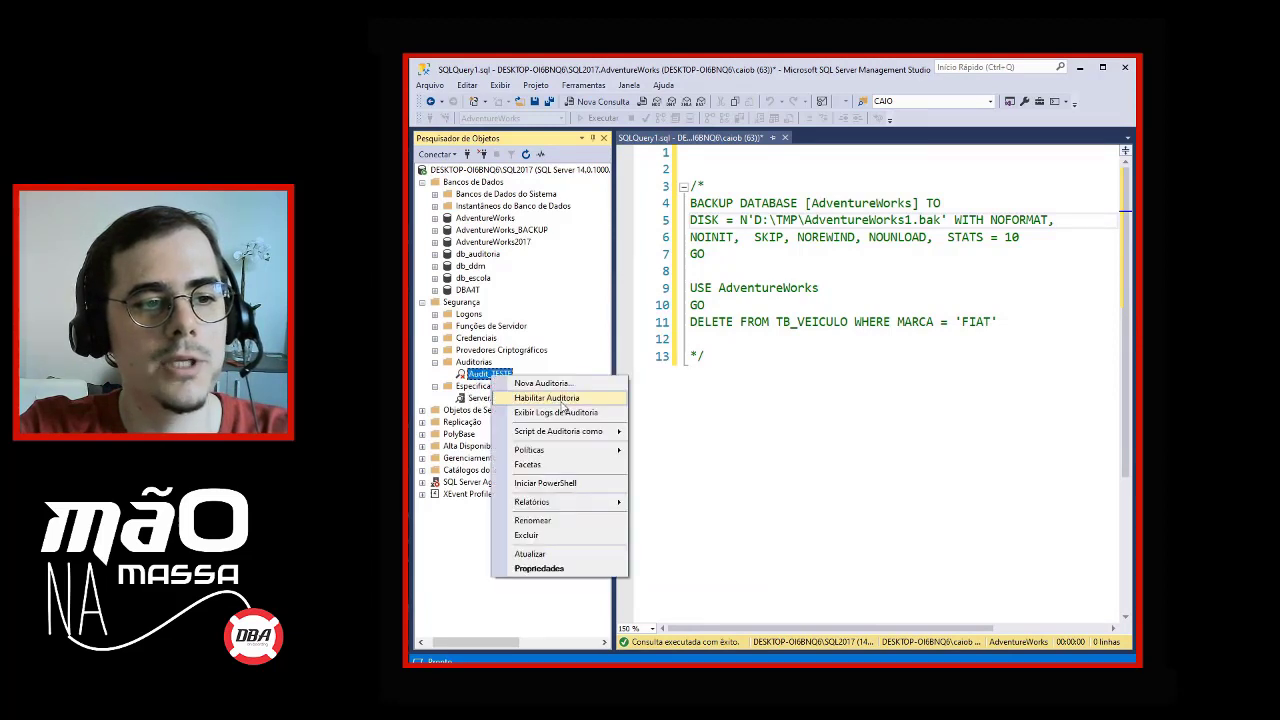
{"action": "left_click", "coordinate": [560, 399]}
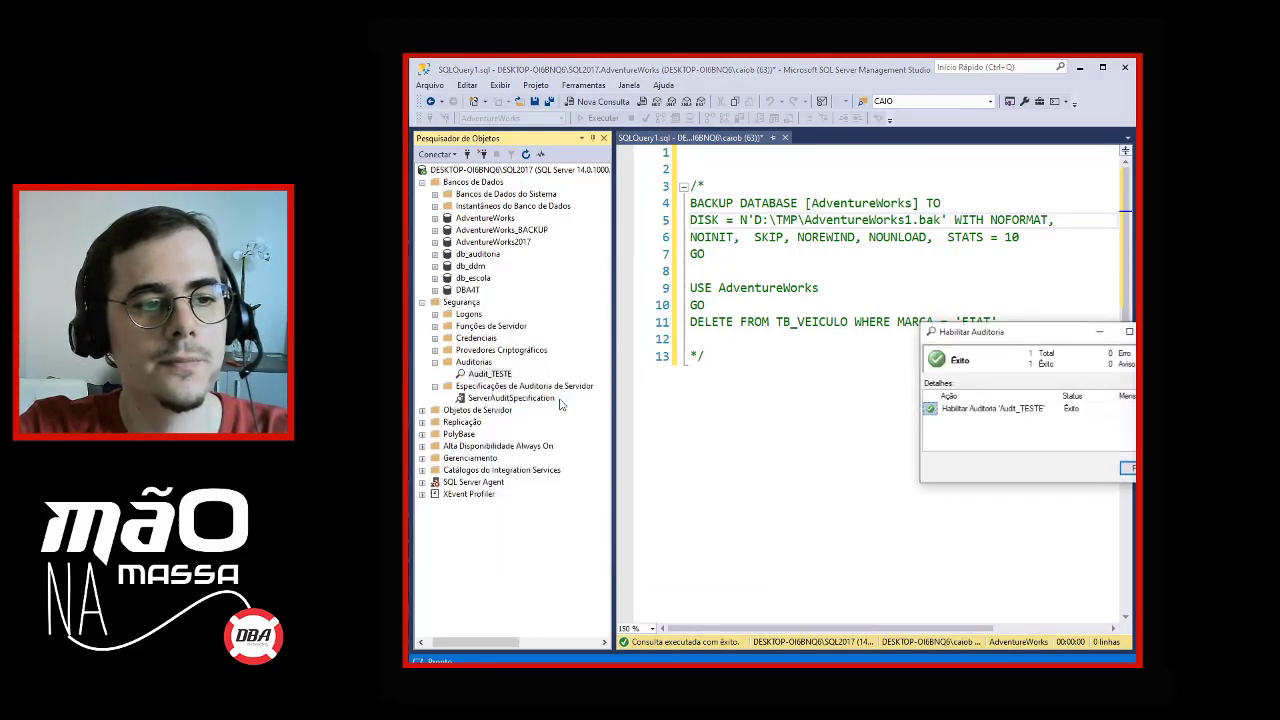
{"action": "left_click", "coordinate": [1120, 465]}
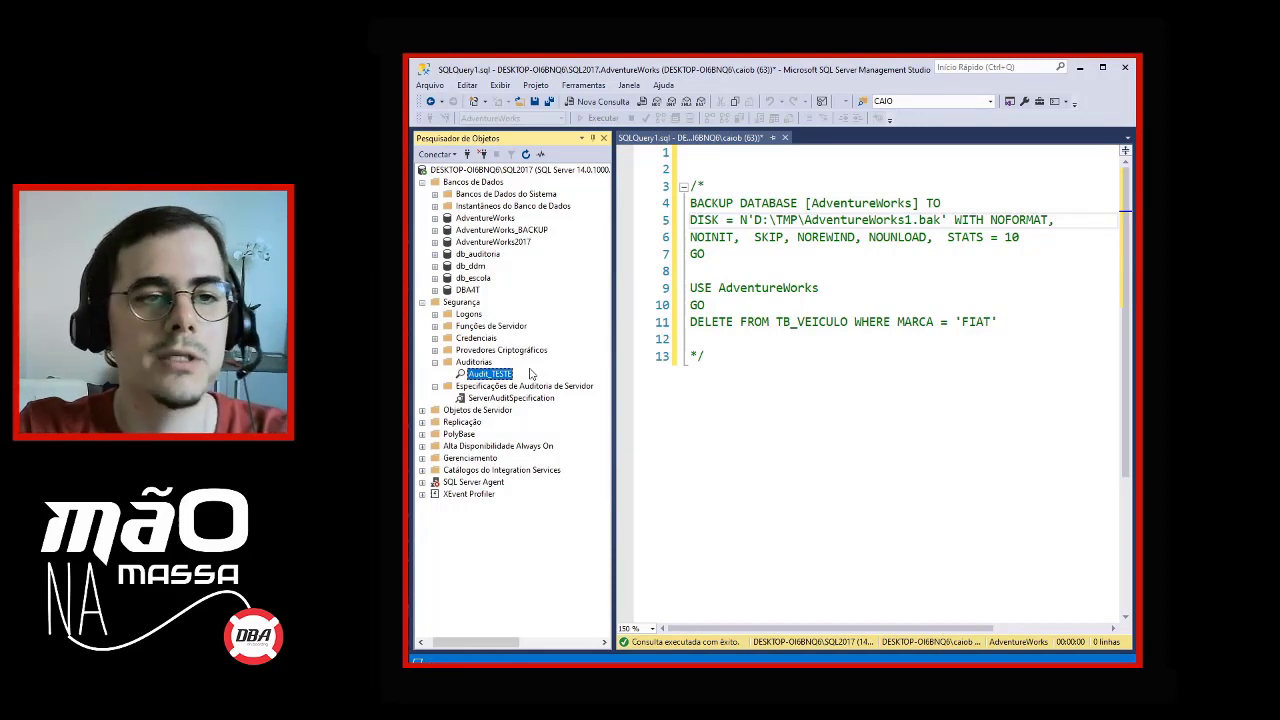
Run only the commented BACKUP DATABASE statement that backs up AdventureWorks to D:\TMP\AdventureWorks1.bak, and check its output messages.
{"action": "left_click_drag", "start_coordinate": [741, 264], "coordinate": [690, 203]}
{"action": "key", "text": "F5"}
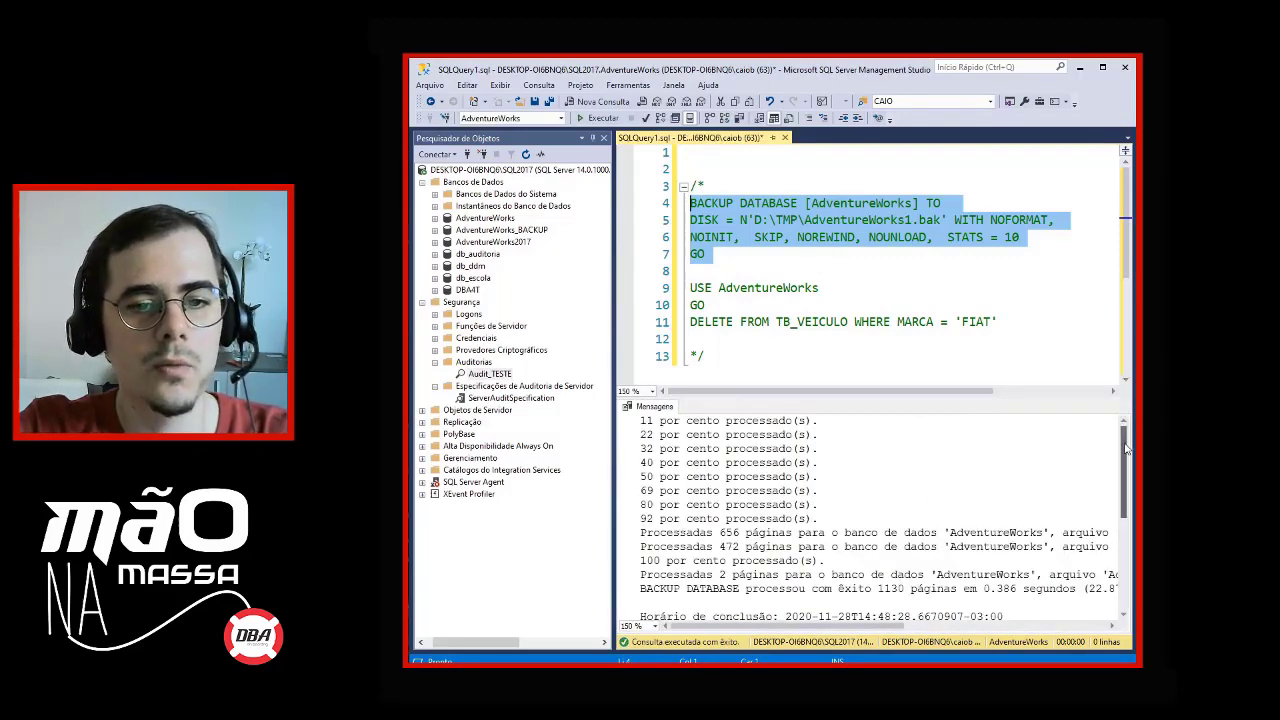
{"action": "left_click_drag", "start_coordinate": [1124, 470], "coordinate": [1124, 508]}
{"action": "left_click_drag", "start_coordinate": [647, 449], "coordinate": [872, 436]}
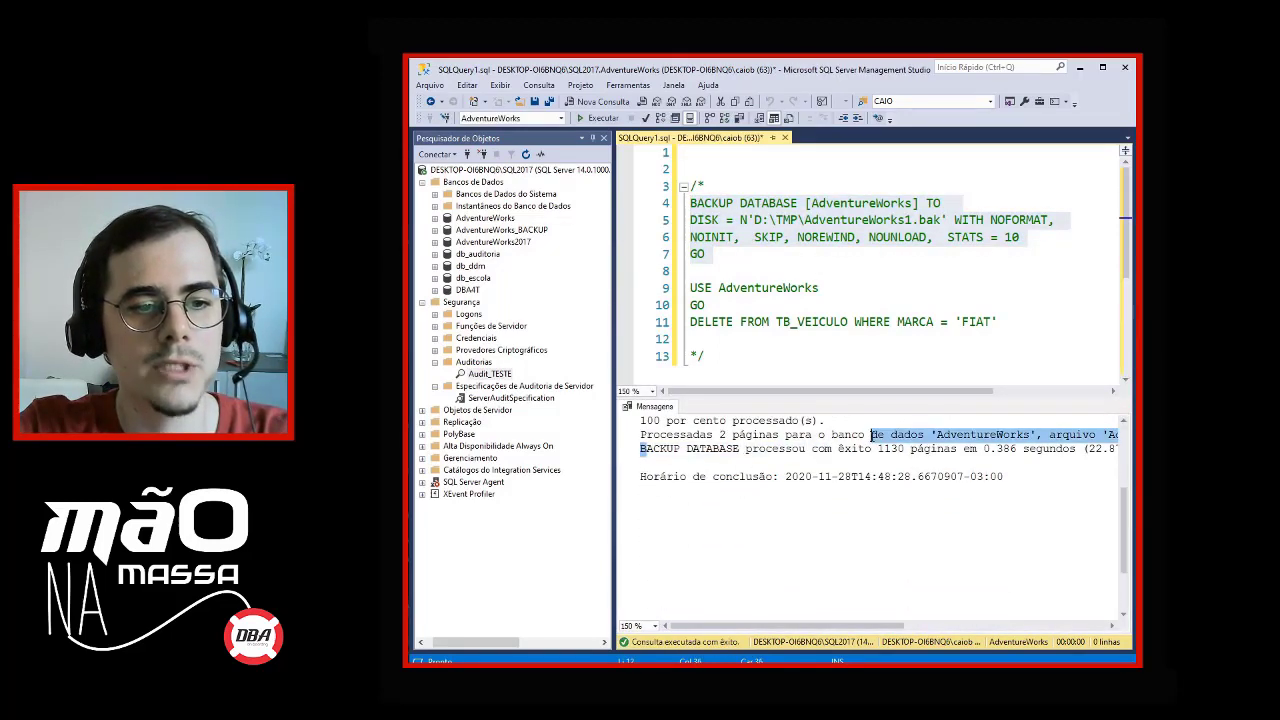
{"action": "left_click", "coordinate": [846, 466]}
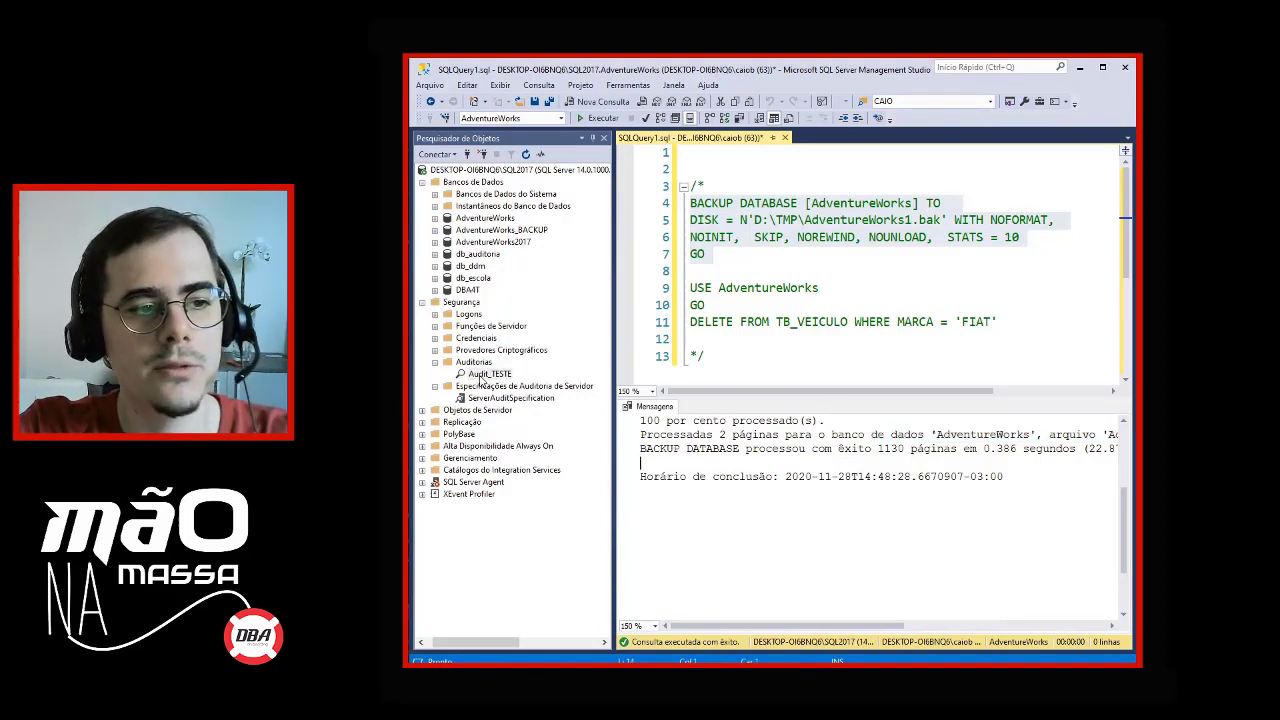
View the audit logs of Audit_TESTE and enlarge the log viewer window to show more columns and rows.
{"action": "right_click", "coordinate": [481, 377]}
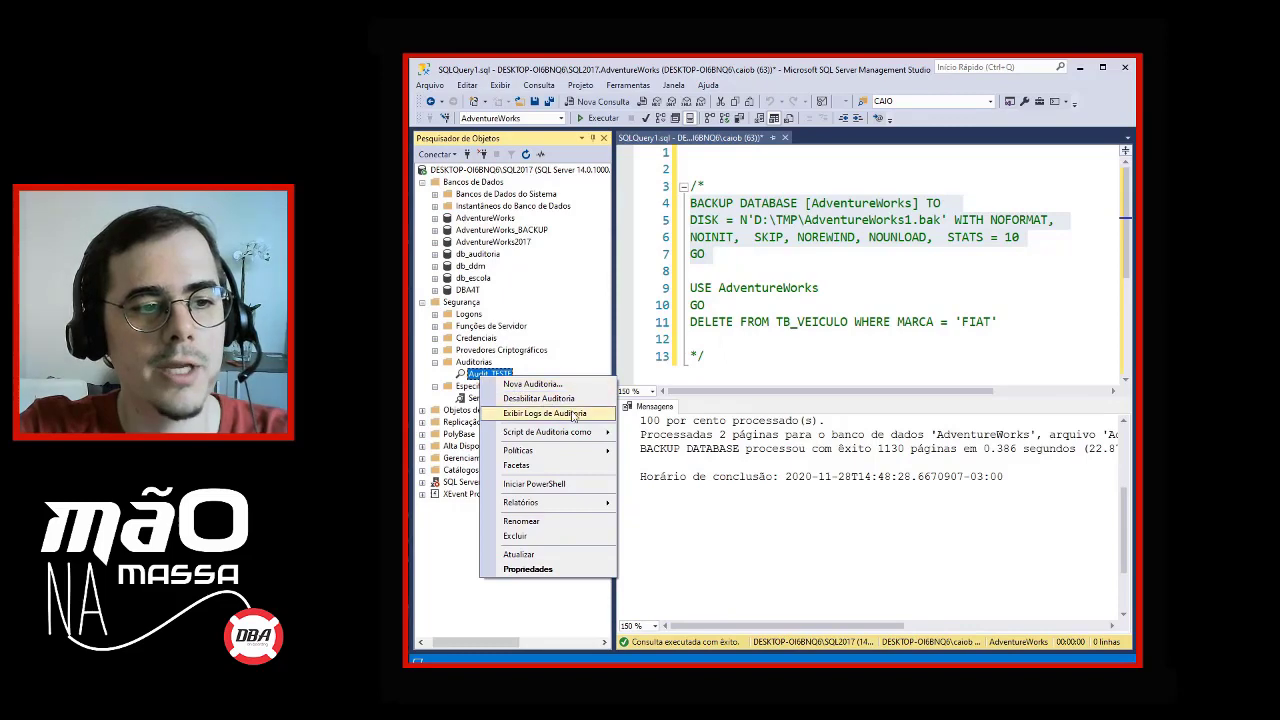
{"action": "left_click", "coordinate": [574, 418]}
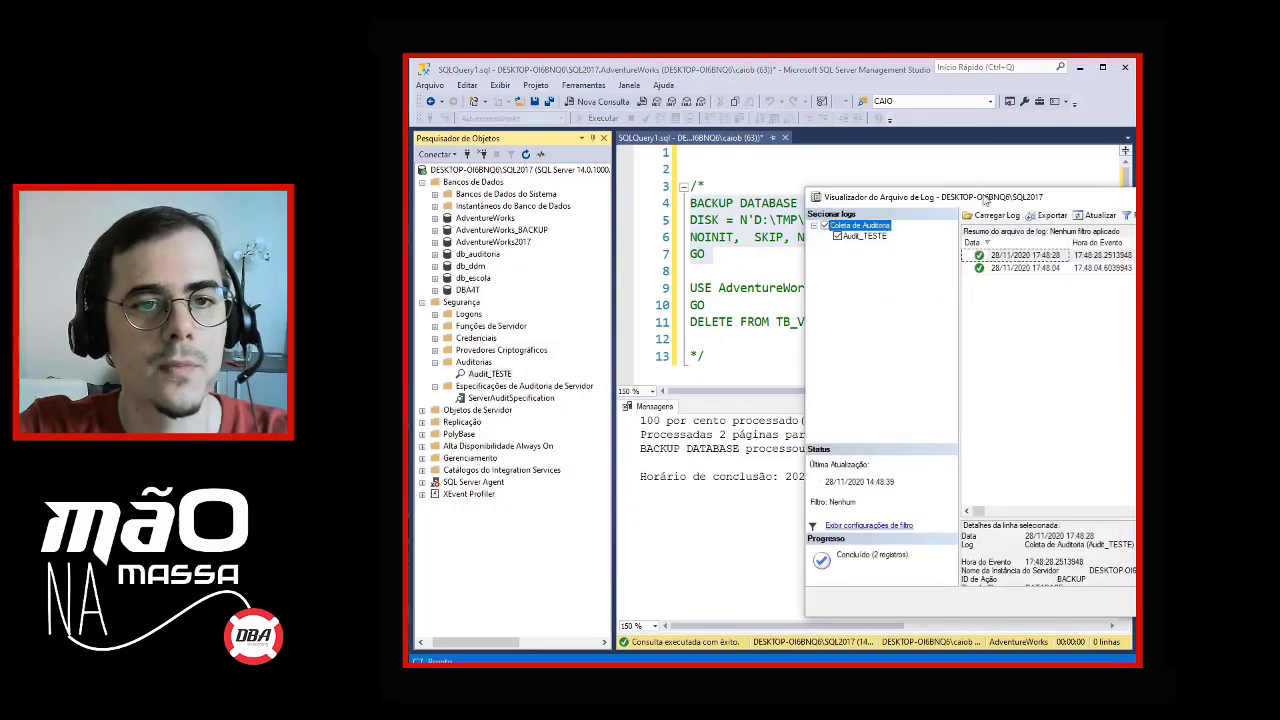
{"action": "left_click_drag", "start_coordinate": [986, 208], "coordinate": [626, 133]}
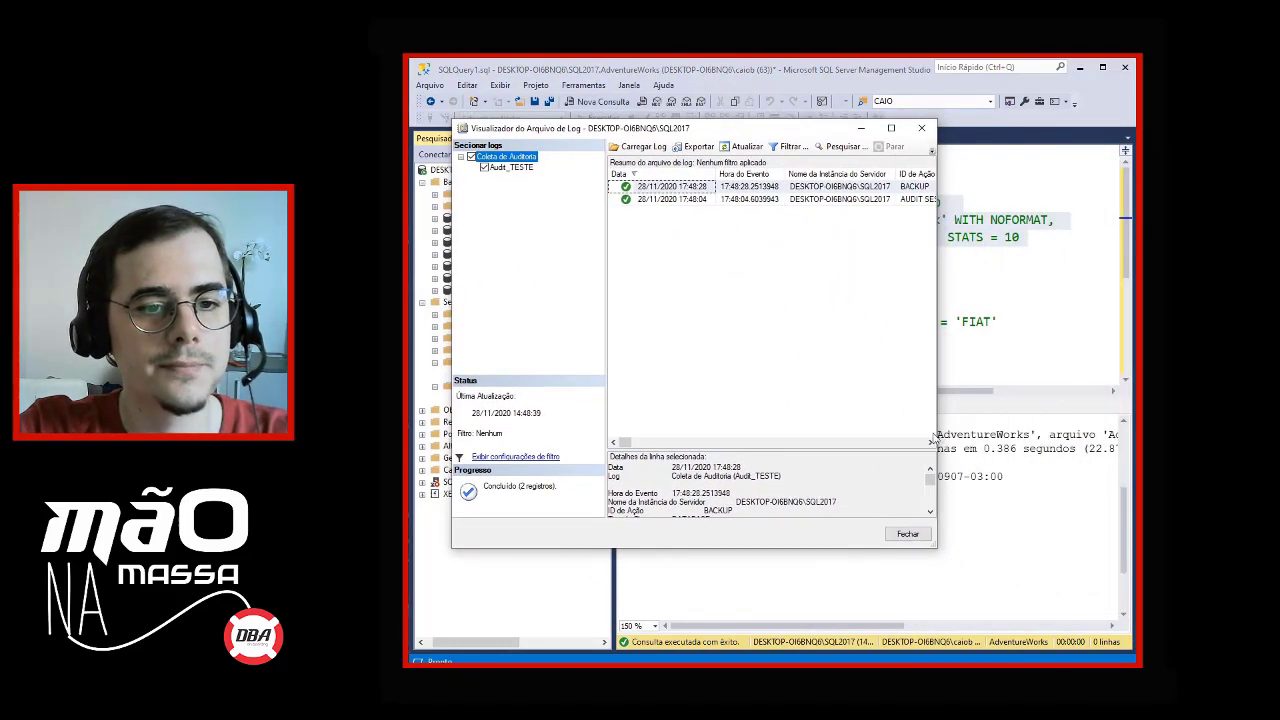
{"action": "left_click_drag", "start_coordinate": [937, 430], "coordinate": [1110, 432]}
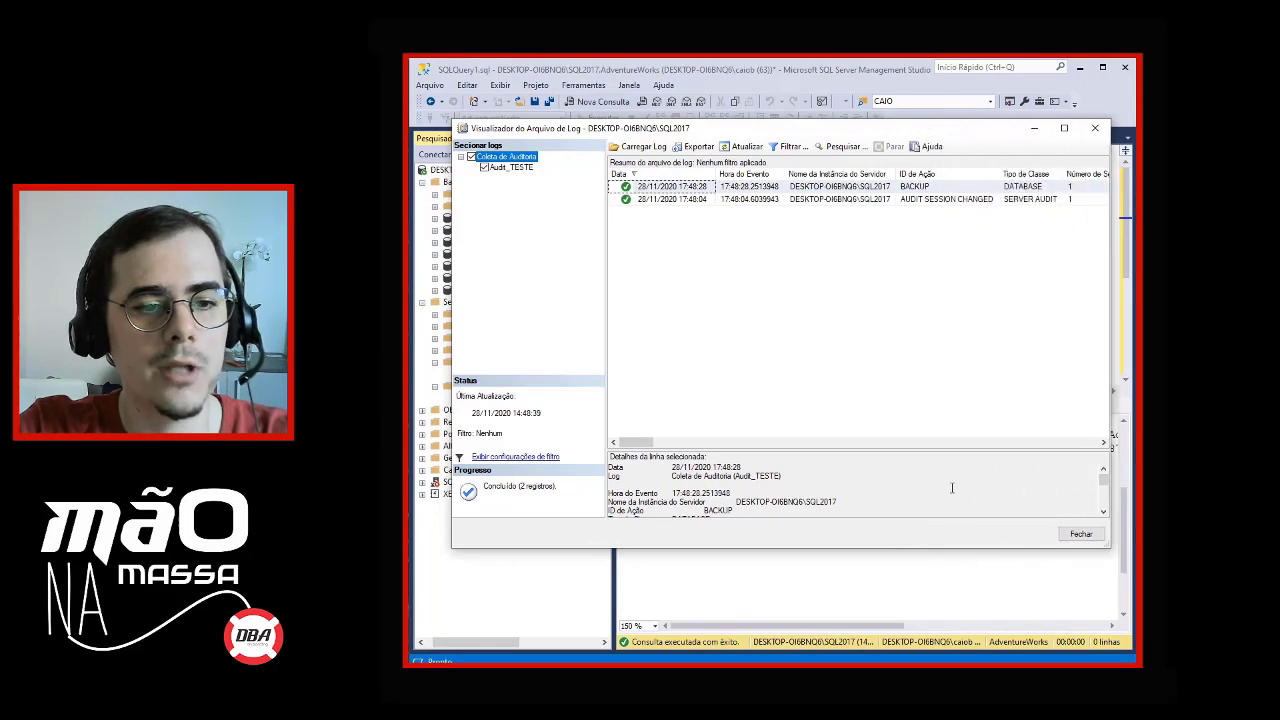
{"action": "left_click_drag", "start_coordinate": [895, 552], "coordinate": [895, 655]}
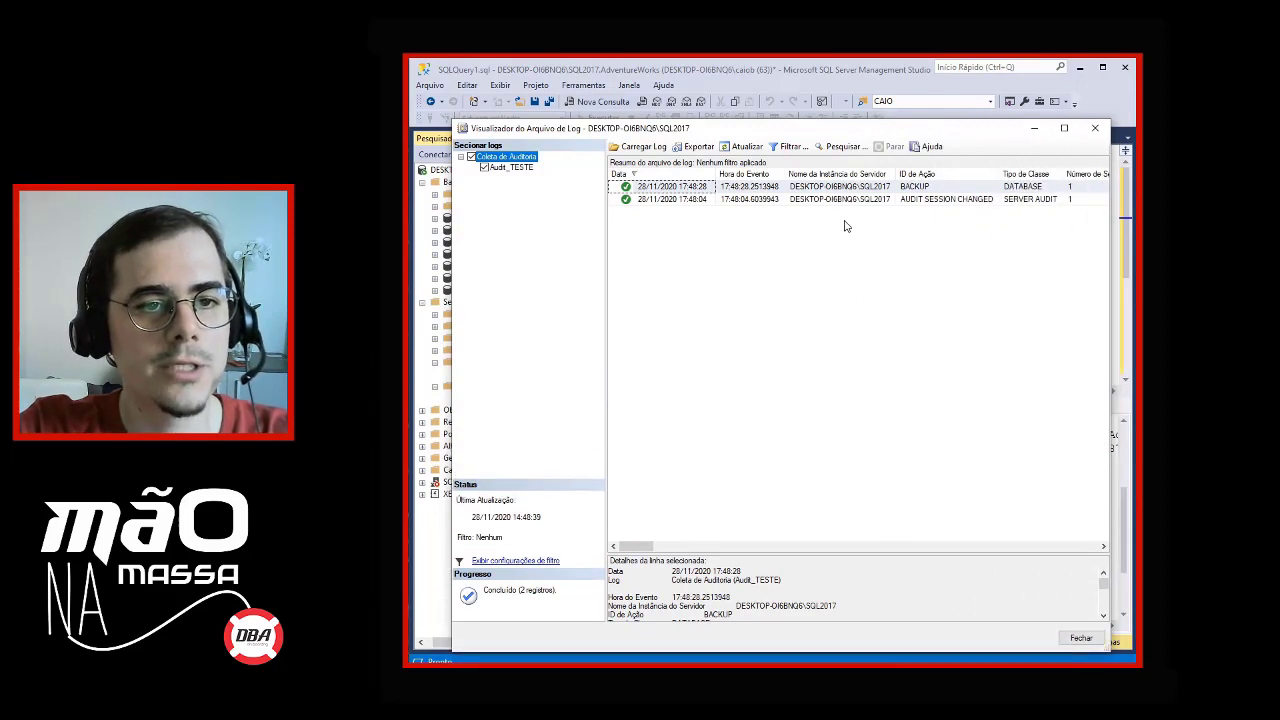
Examine the AUDIT SESSION CHANGED log entry, enlarging the details area to read its full record.
{"action": "left_click", "coordinate": [833, 199]}
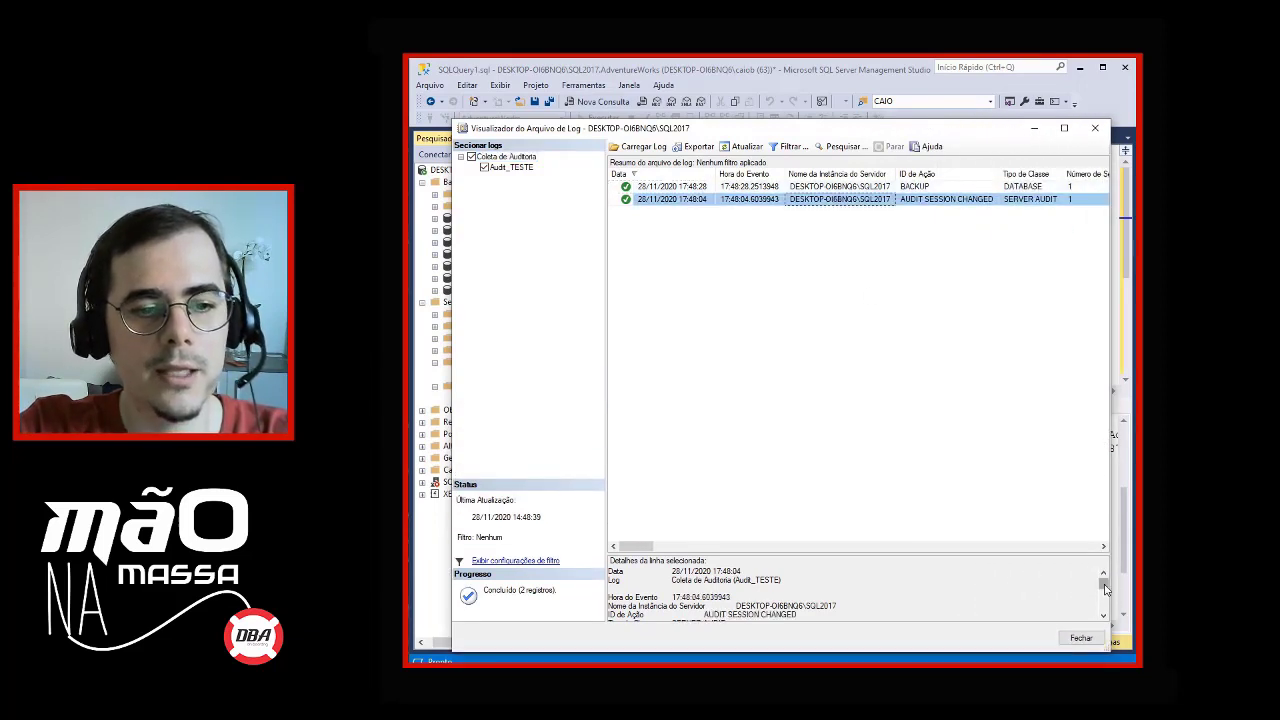
{"action": "left_click_drag", "start_coordinate": [909, 555], "coordinate": [897, 268]}
{"action": "scroll", "coordinate": [1108, 476], "scroll_direction": "down", "scroll_amount": 2}
{"action": "scroll", "coordinate": [1108, 505], "scroll_direction": "up", "scroll_amount": 2}
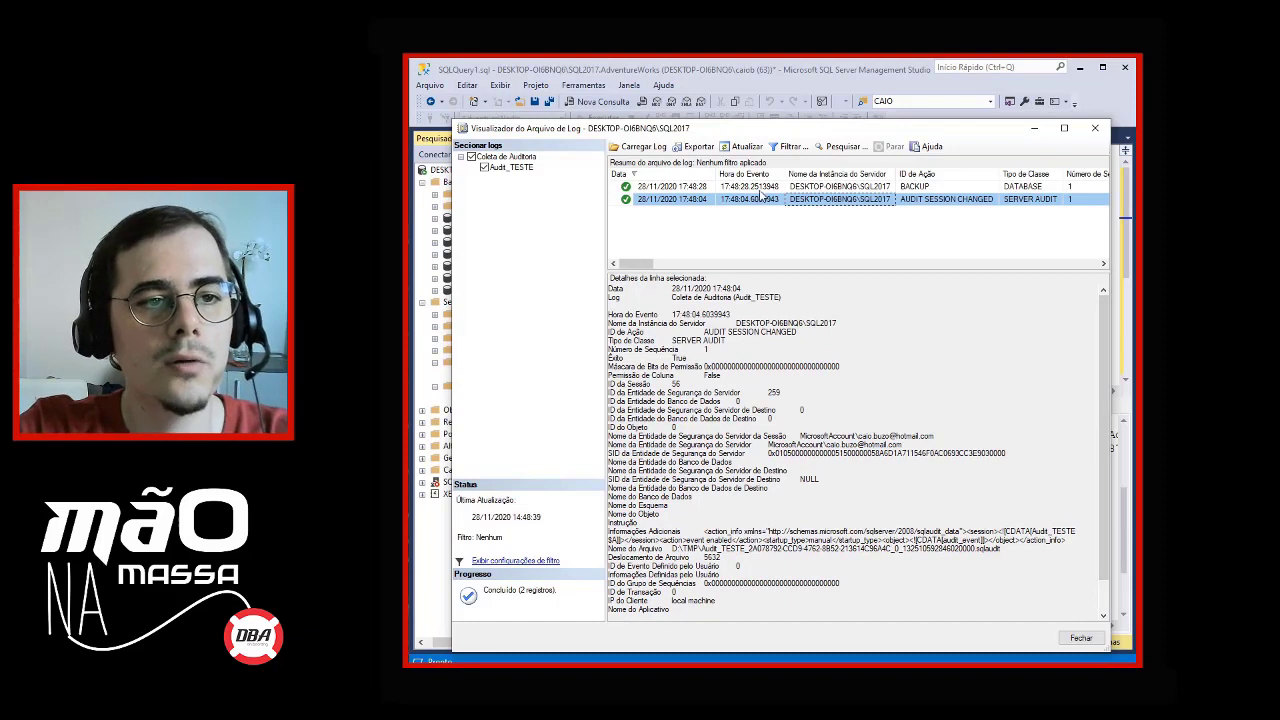
Examine the action ID, class type and server instance name in the BACKUP log entry's details.
{"action": "left_click", "coordinate": [760, 187]}
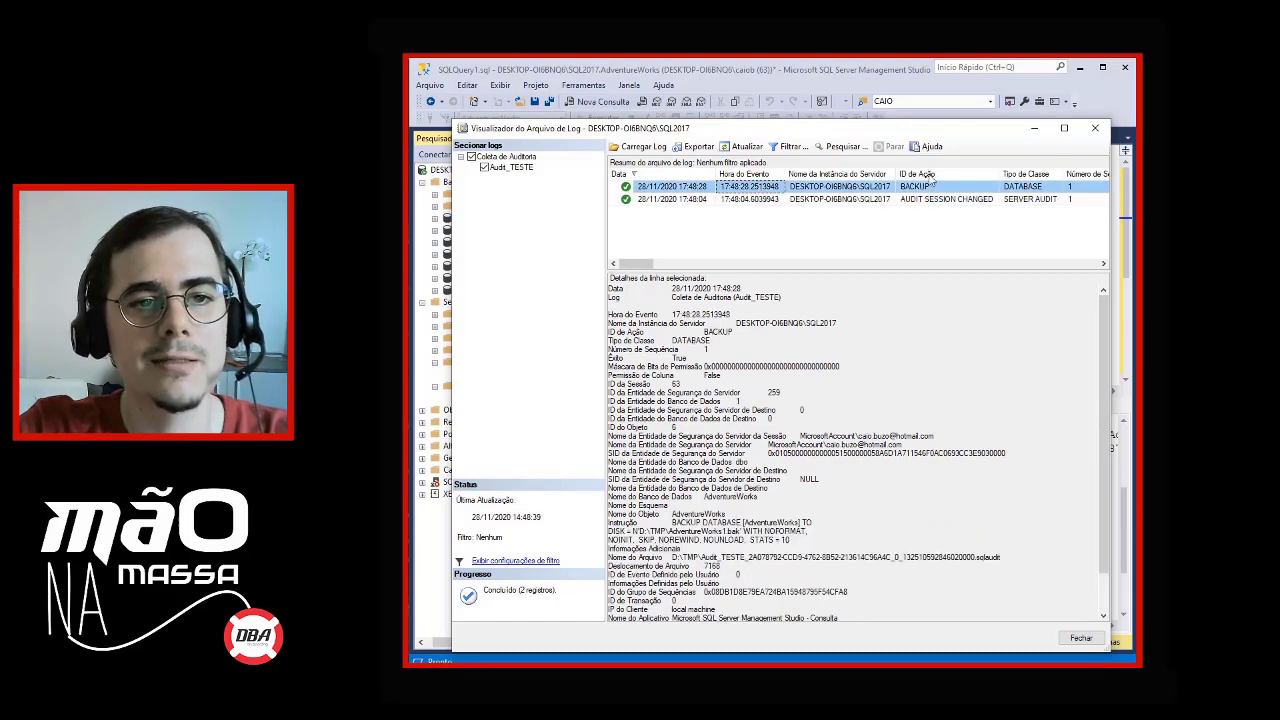
{"action": "left_click", "coordinate": [912, 365]}
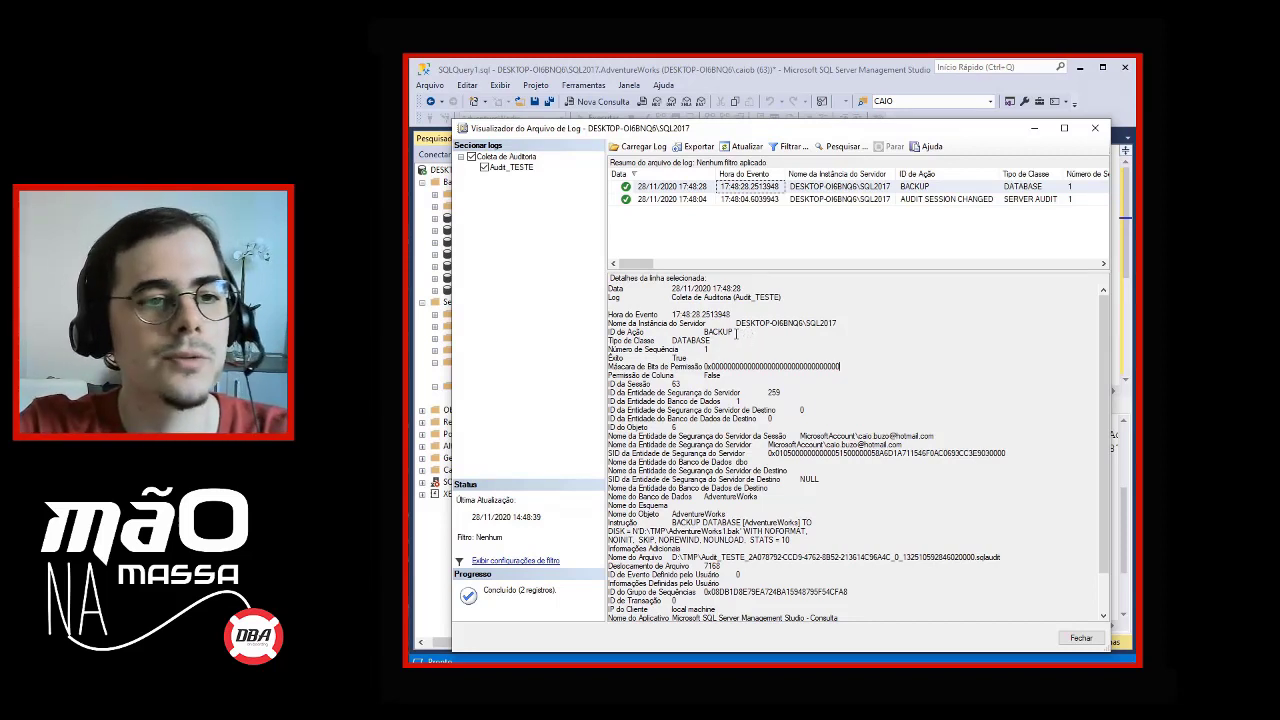
{"action": "left_click_drag", "start_coordinate": [630, 332], "coordinate": [601, 333]}
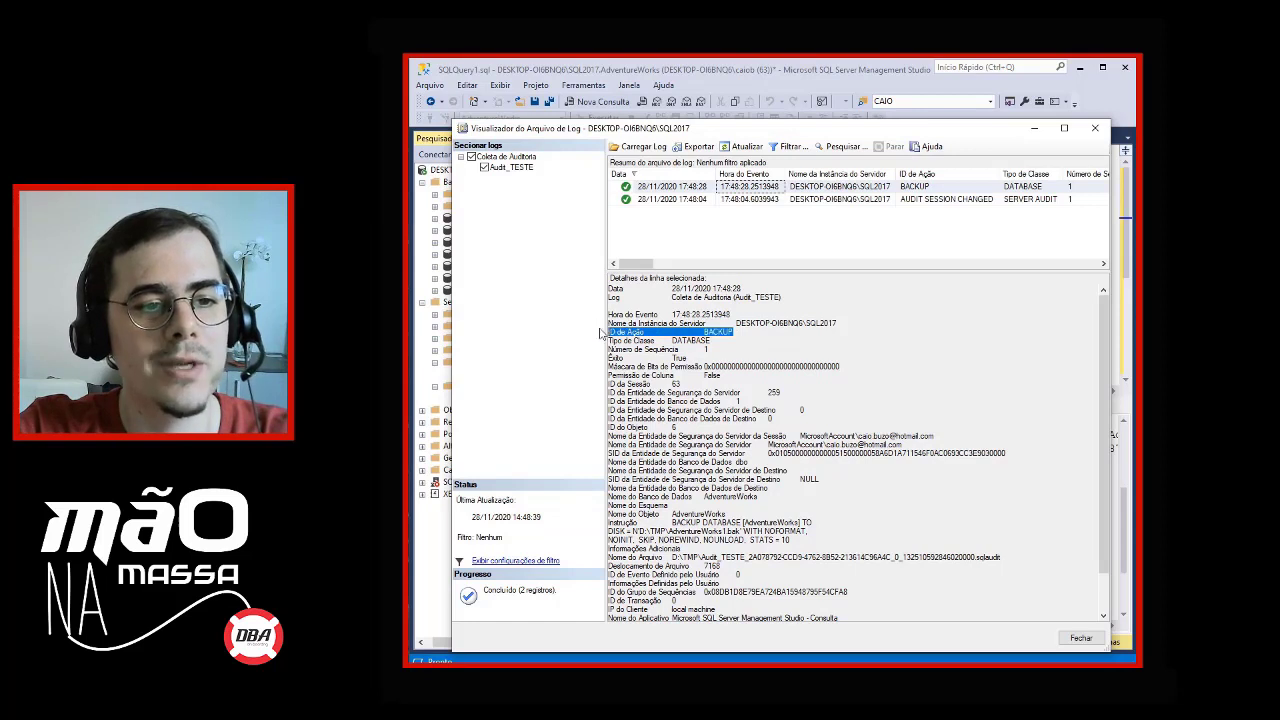
{"action": "left_click_drag", "start_coordinate": [739, 341], "coordinate": [606, 341]}
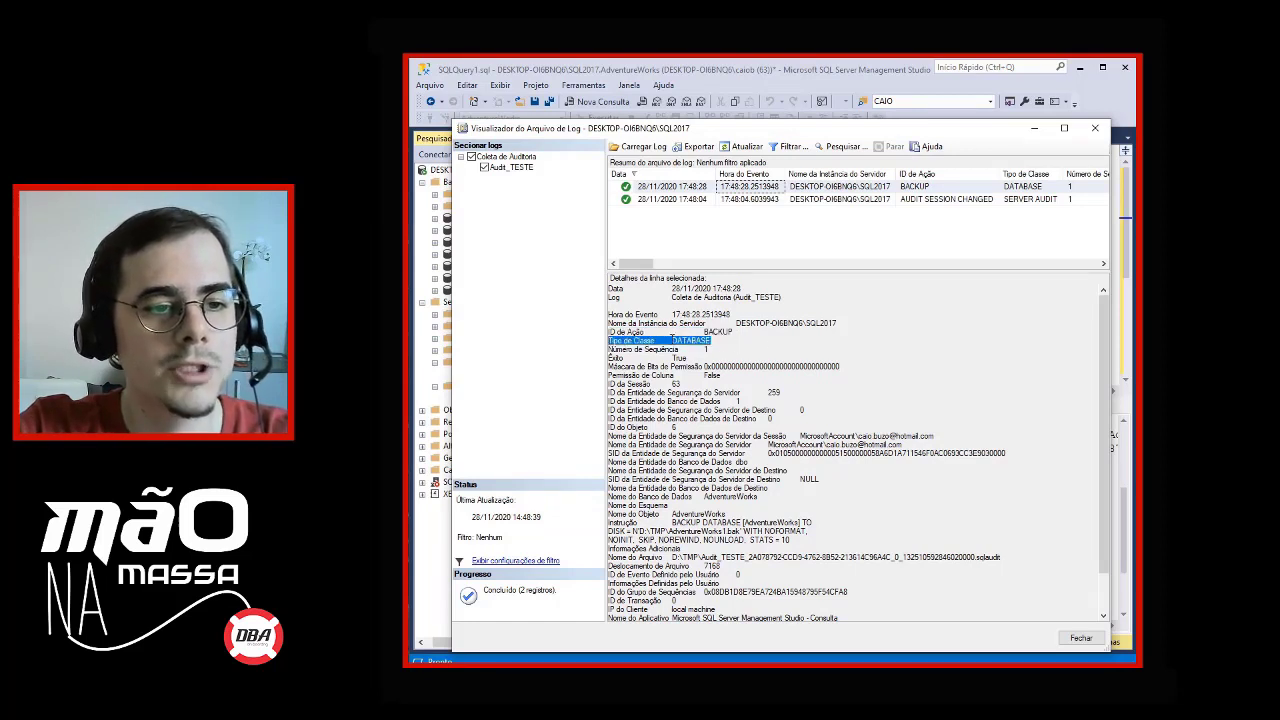
{"action": "left_click", "coordinate": [799, 340]}
{"action": "left_click_drag", "start_coordinate": [856, 323], "coordinate": [607, 324]}
{"action": "left_click", "coordinate": [815, 368]}
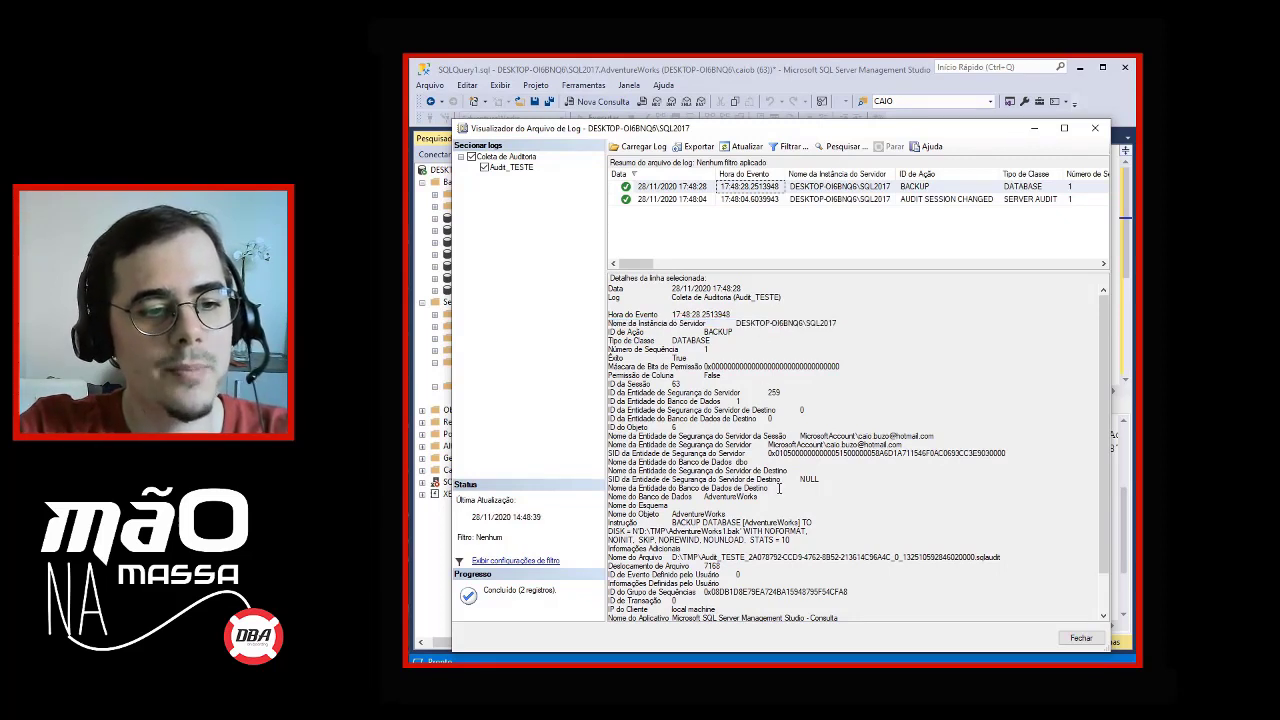
Examine the BACKUP entry's database and object names, executed statement, audit file path, client IP and application name.
{"action": "left_click_drag", "start_coordinate": [778, 496], "coordinate": [590, 498]}
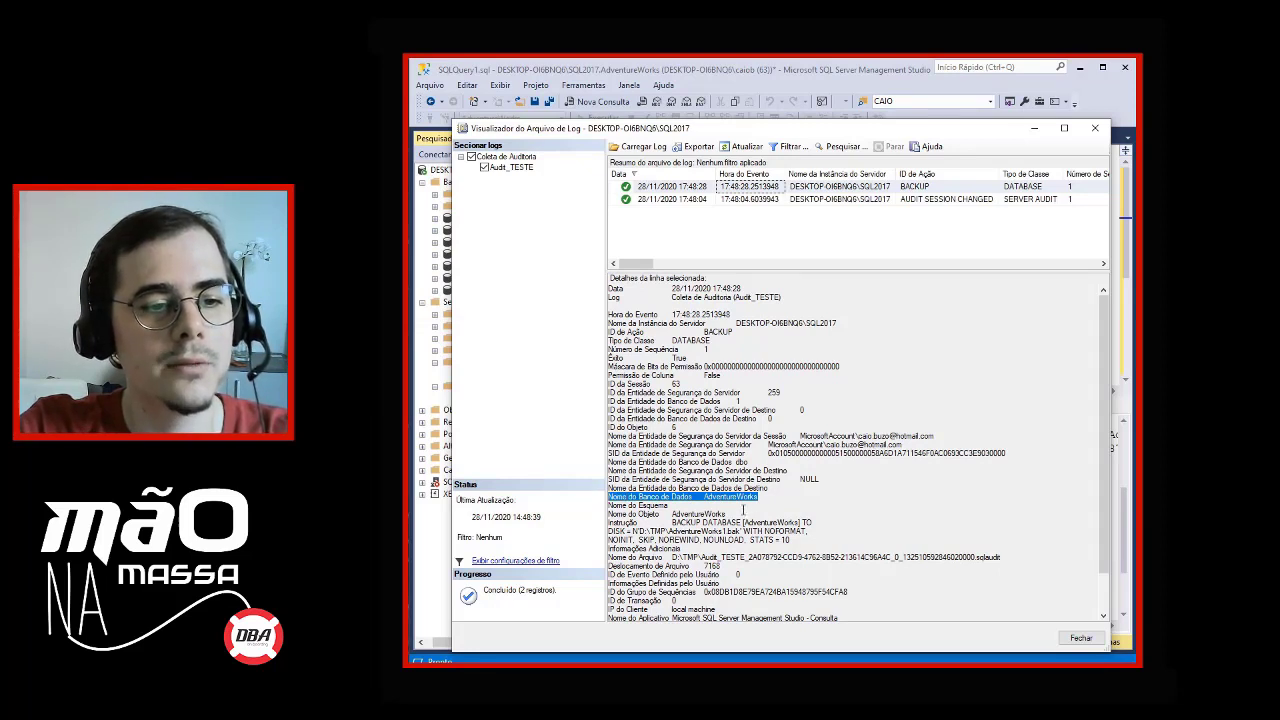
{"action": "left_click_drag", "start_coordinate": [736, 514], "coordinate": [680, 514]}
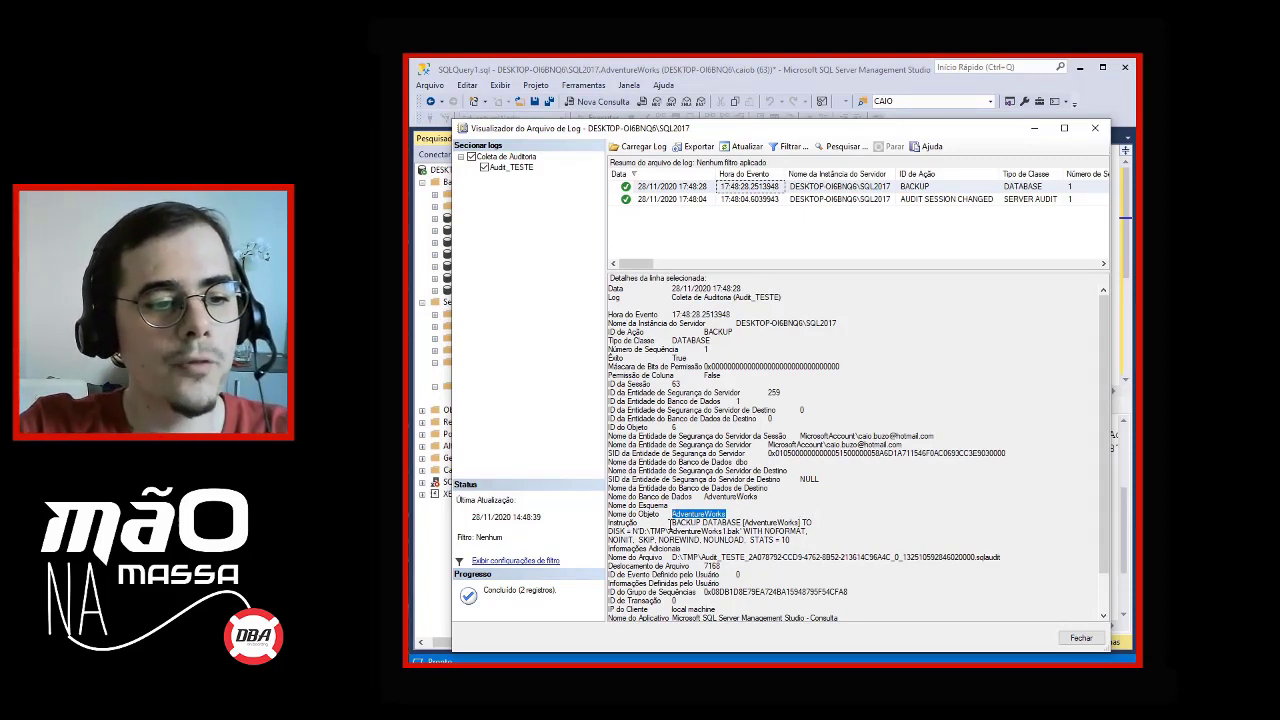
{"action": "left_click_drag", "start_coordinate": [671, 522], "coordinate": [800, 540]}
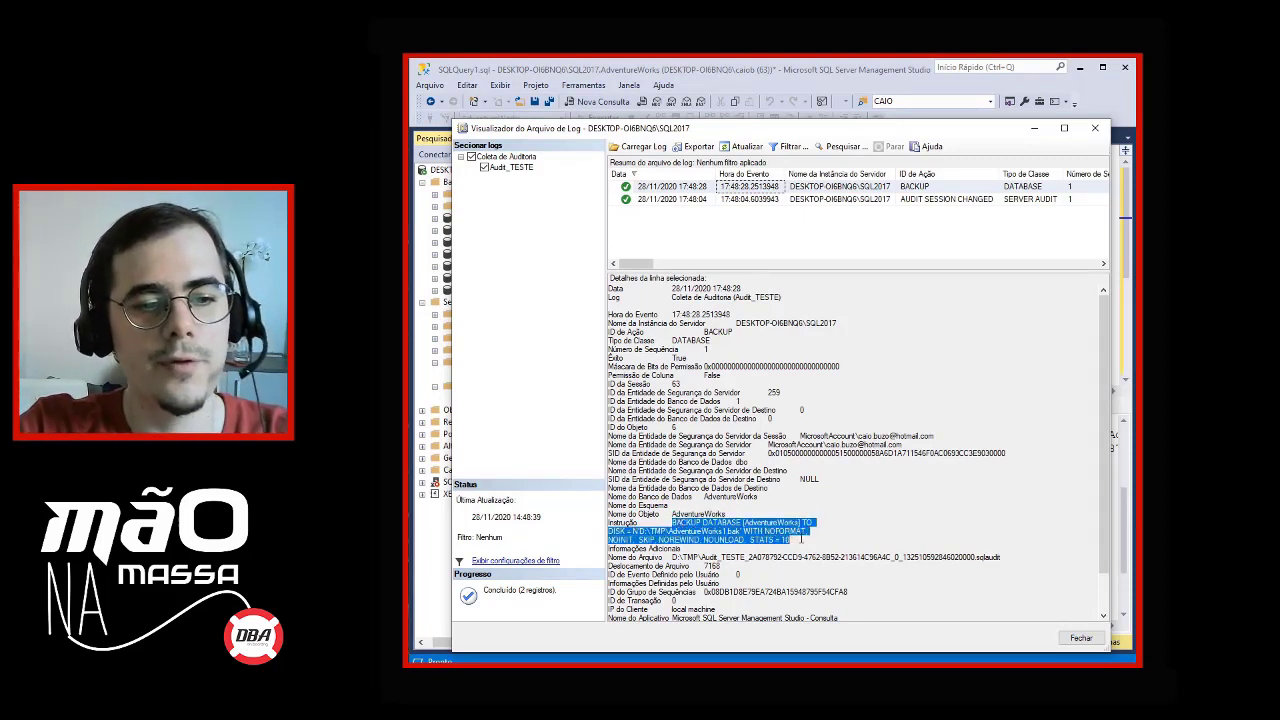
{"action": "scroll", "coordinate": [766, 543], "scroll_direction": "down", "scroll_amount": 1}
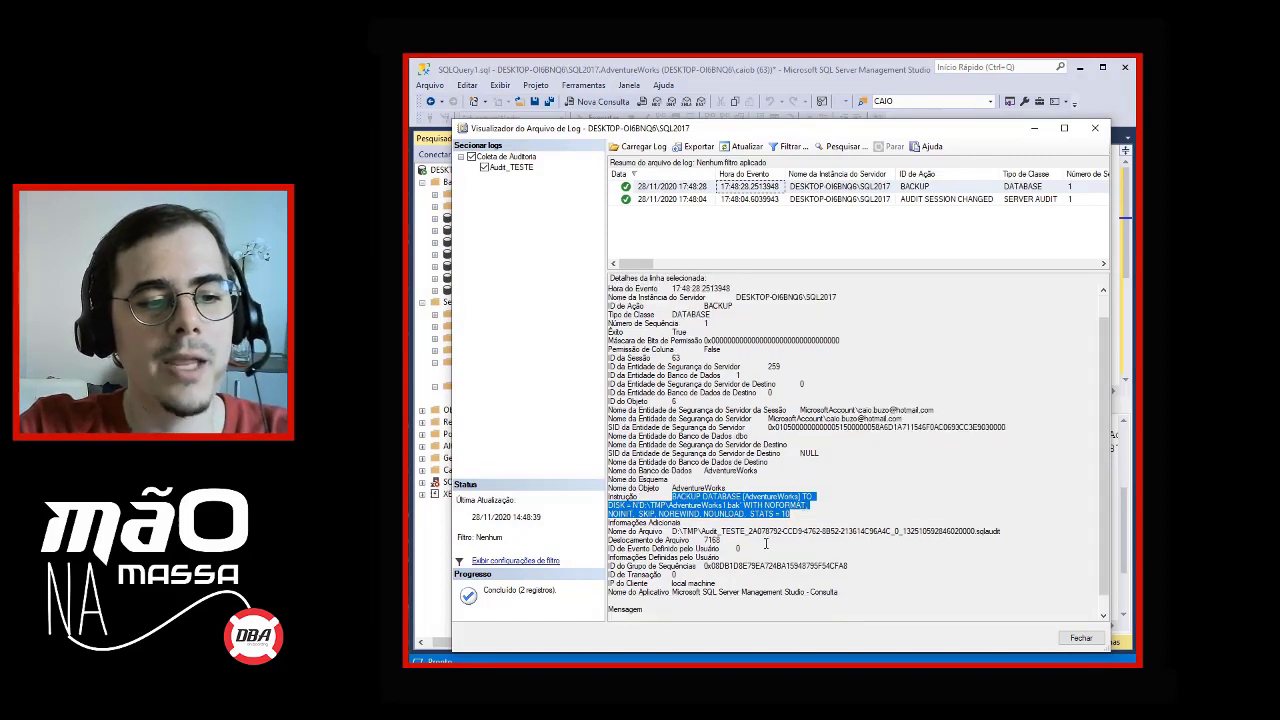
{"action": "left_click_drag", "start_coordinate": [672, 530], "coordinate": [1016, 530]}
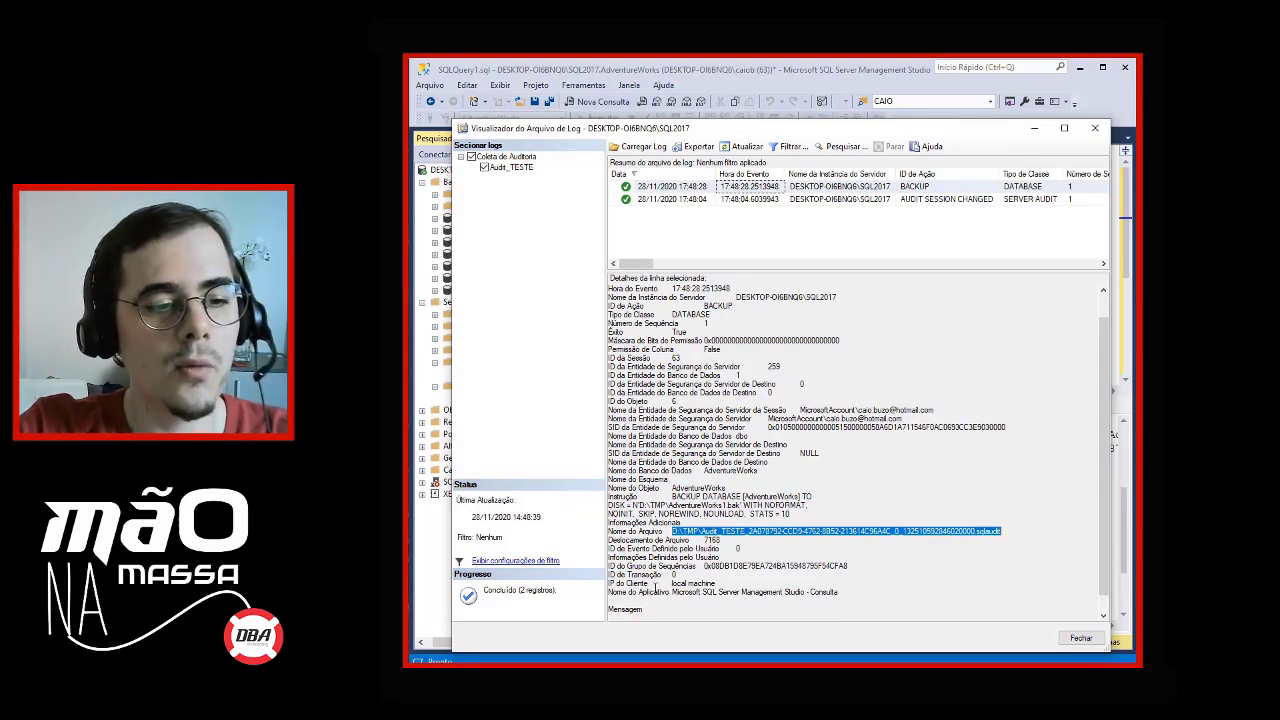
{"action": "left_click_drag", "start_coordinate": [716, 583], "coordinate": [598, 590]}
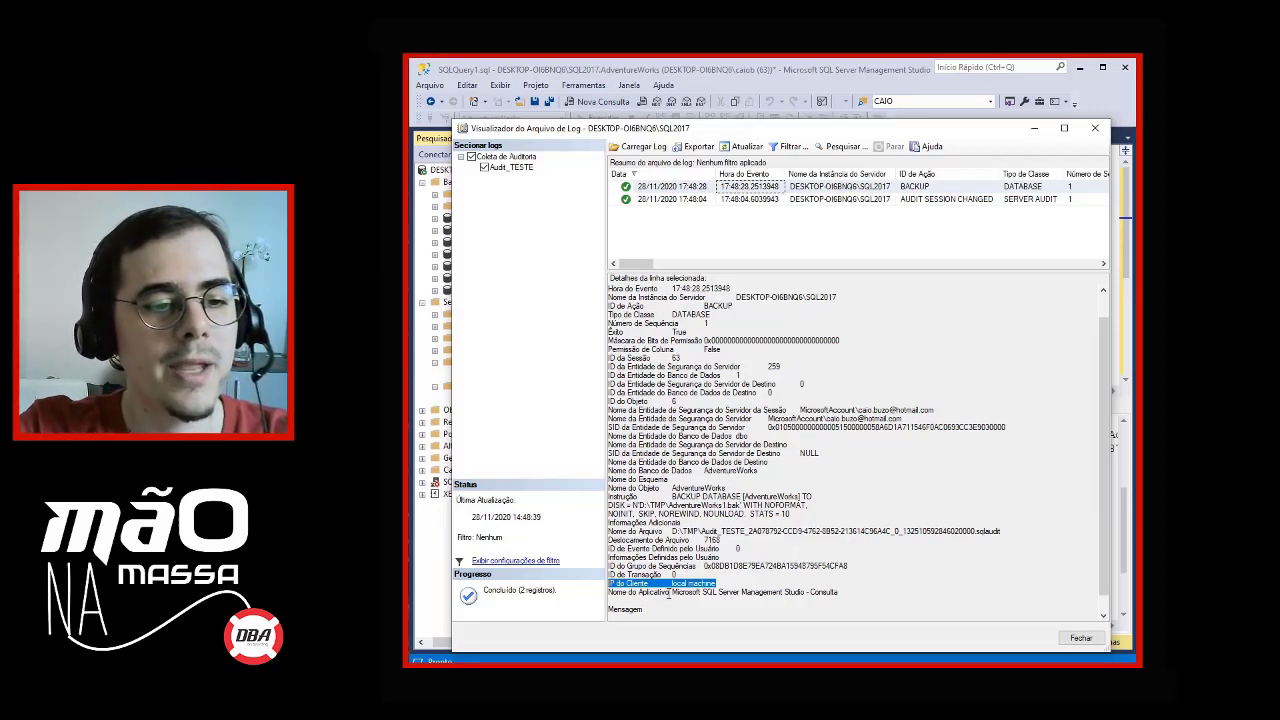
{"action": "left_click_drag", "start_coordinate": [672, 592], "coordinate": [850, 592]}
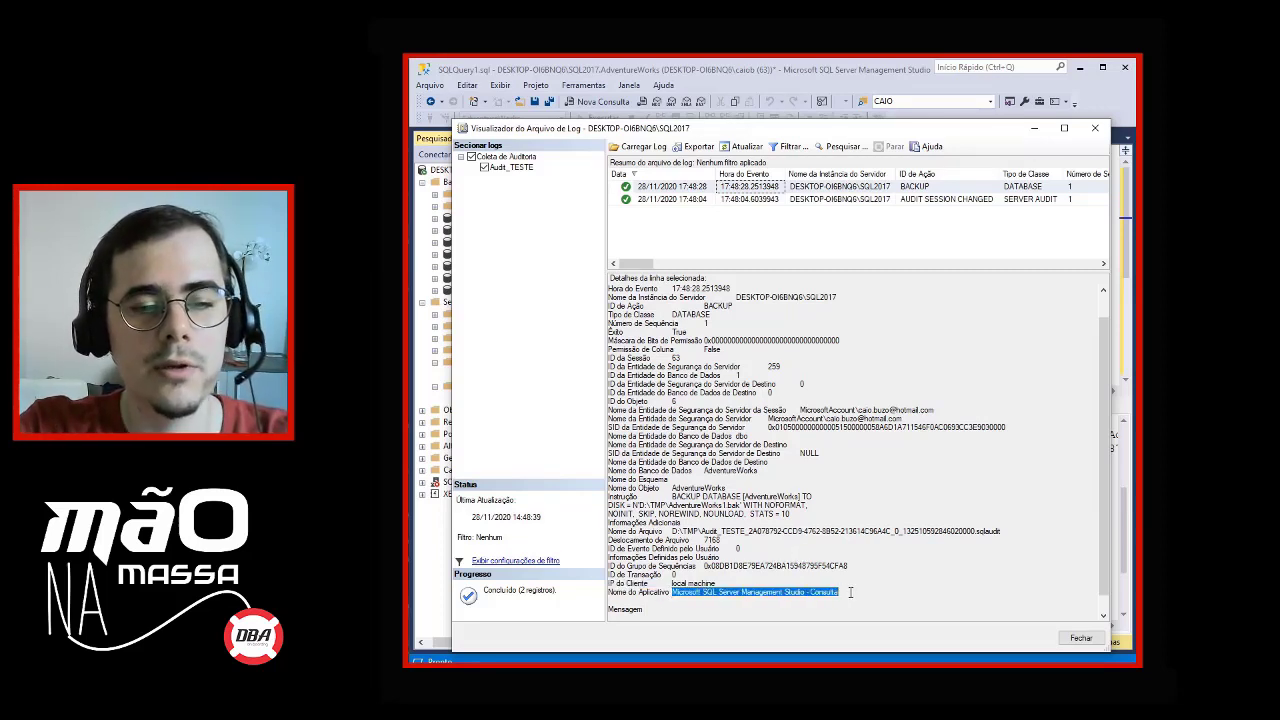
{"action": "left_click", "coordinate": [916, 594]}
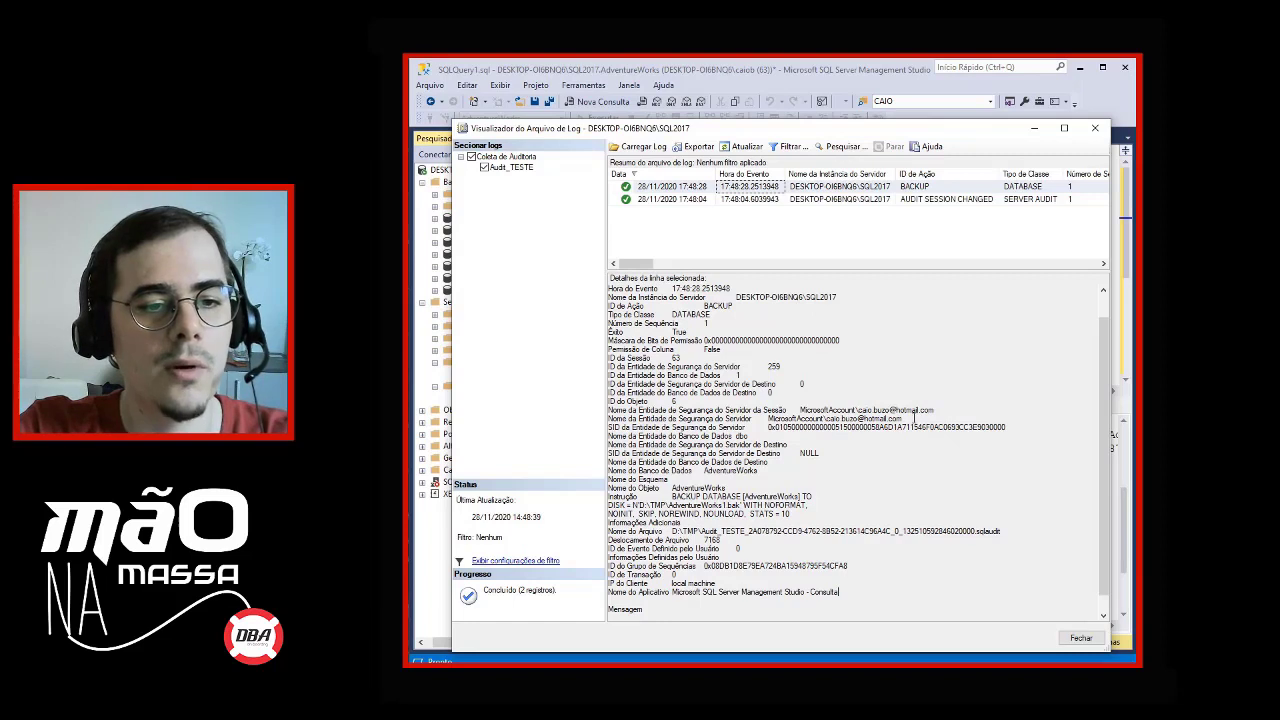
Check which server and session principals are recorded for the BACKUP entry, and close the log viewer.
{"action": "left_click_drag", "start_coordinate": [914, 418], "coordinate": [592, 416]}
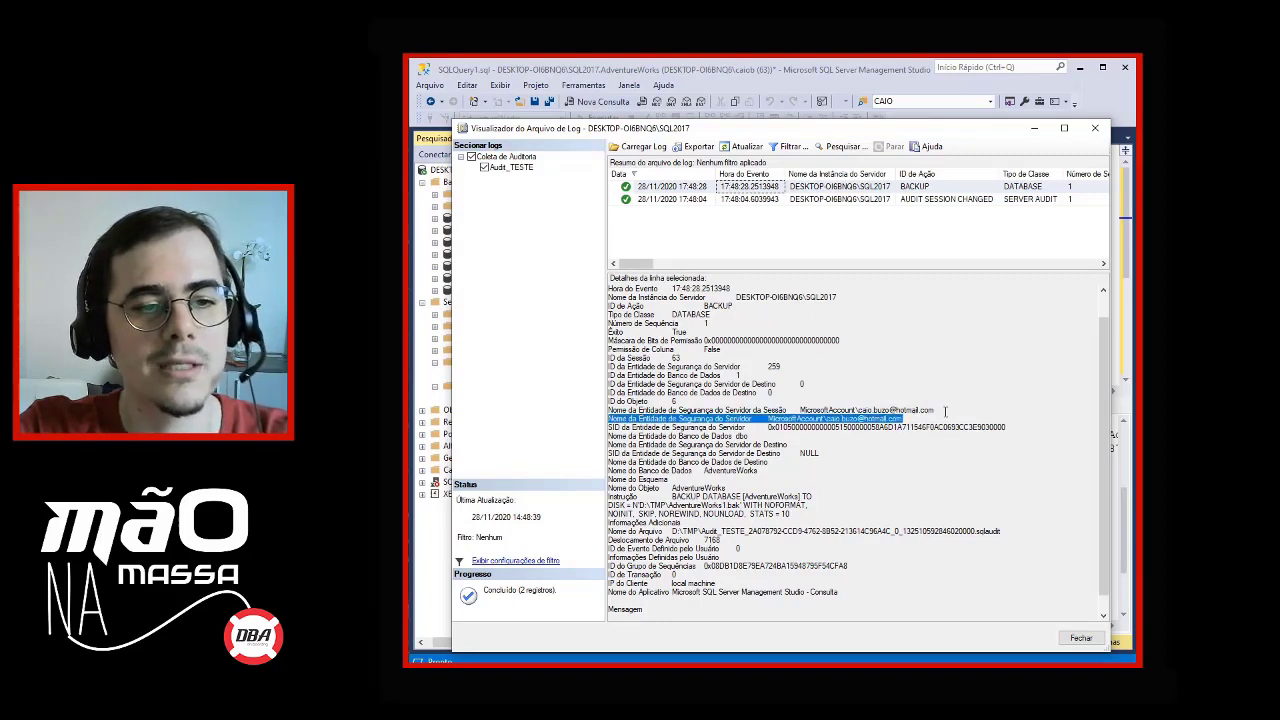
{"action": "left_click_drag", "start_coordinate": [945, 411], "coordinate": [611, 408]}
{"action": "left_click", "coordinate": [830, 452]}
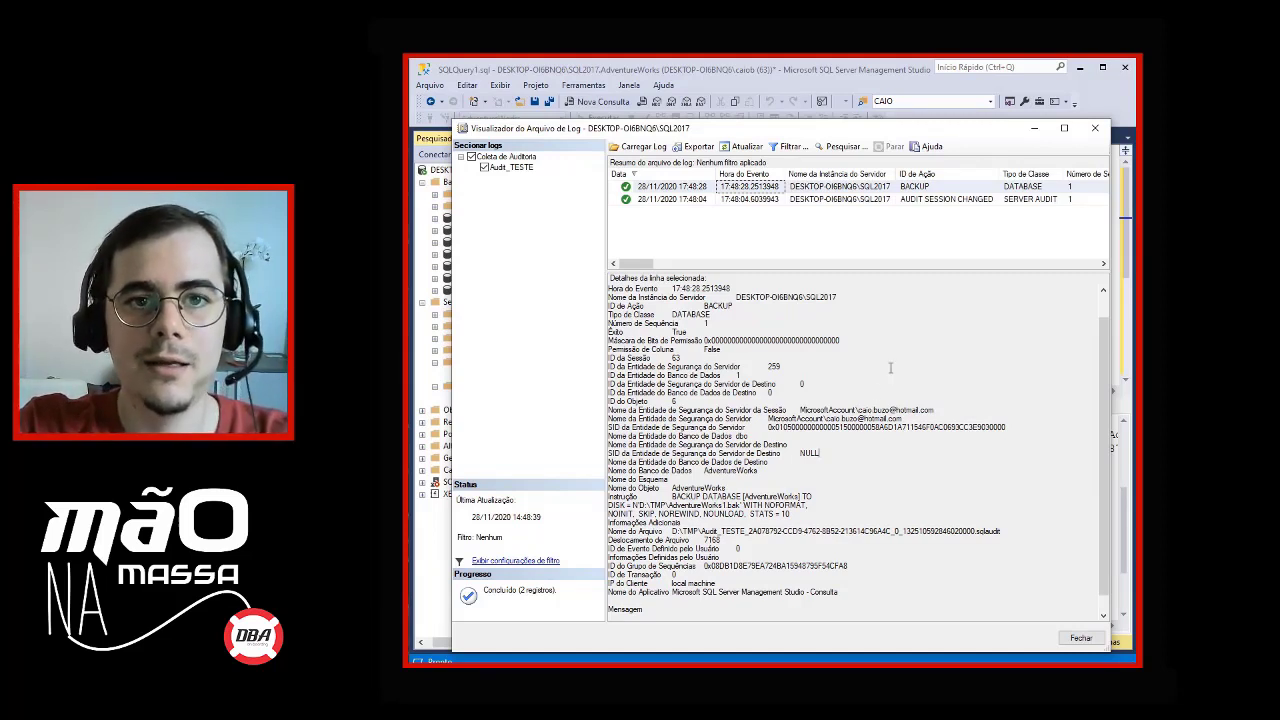
{"action": "left_click", "coordinate": [1095, 128]}
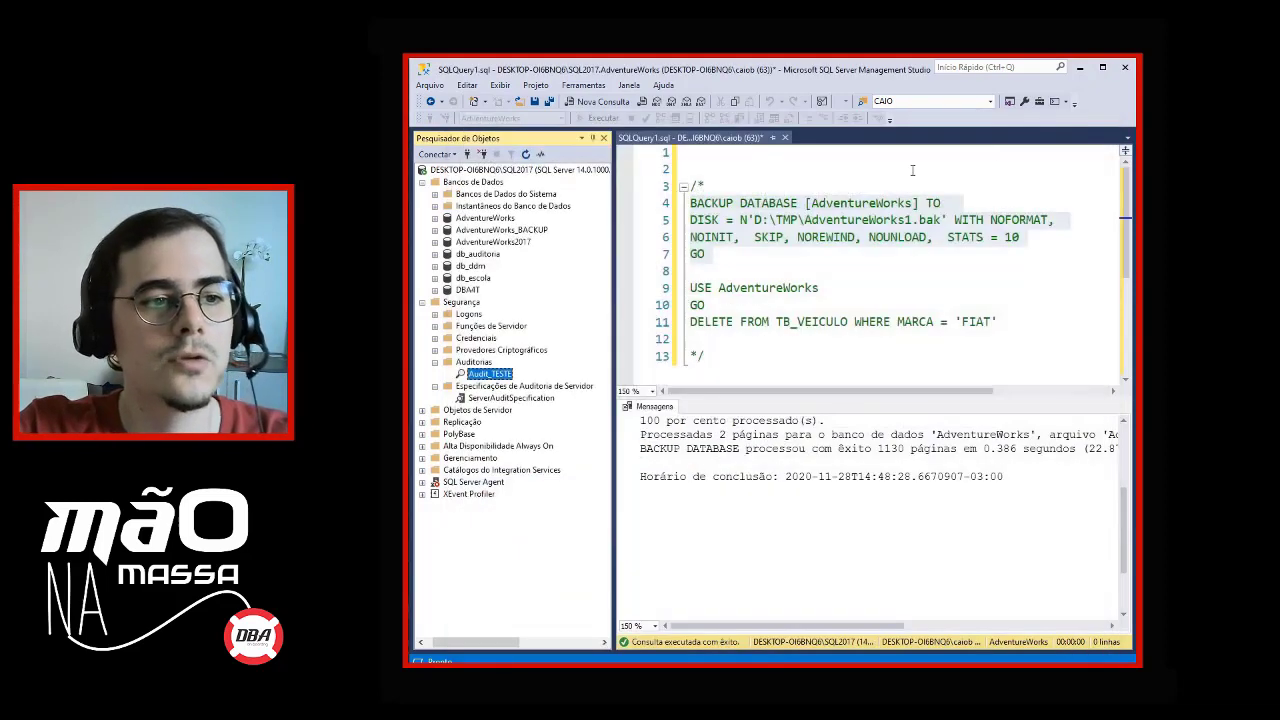
Collapse the server-level Segurança node and select the database audit specifications folder under AdventureWorks' own Segurança node.
{"action": "left_click", "coordinate": [435, 362]}
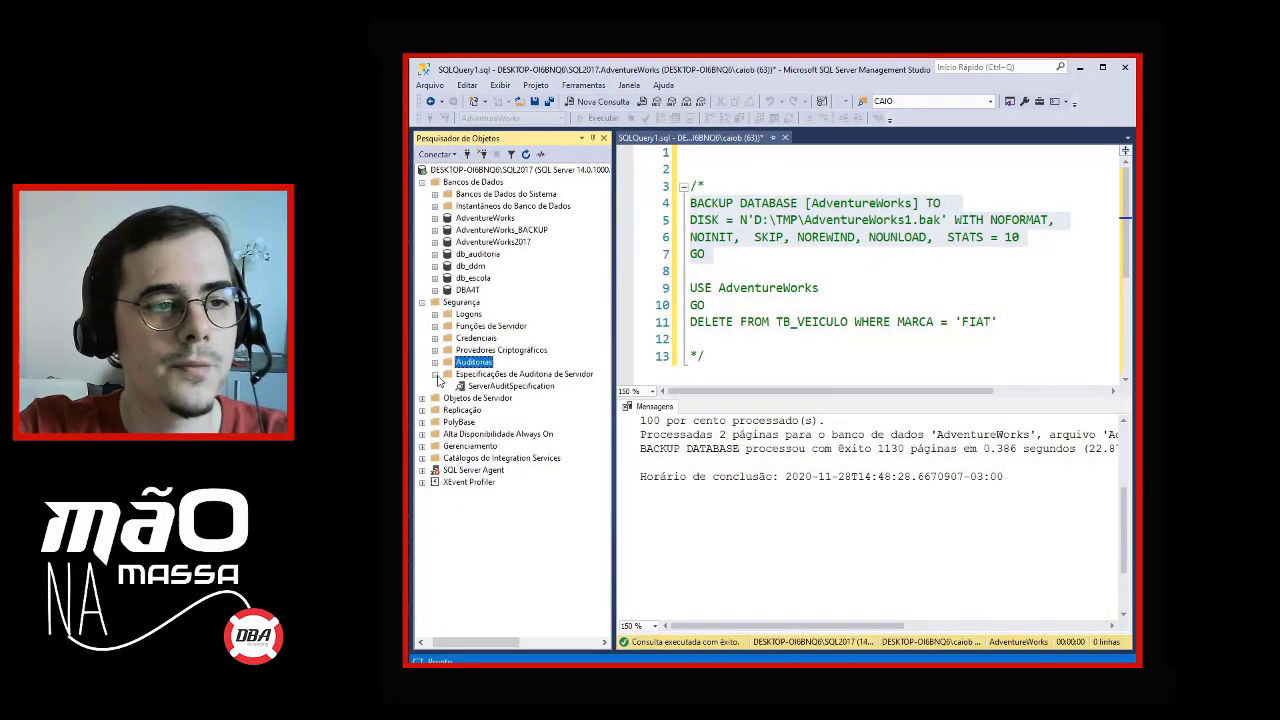
{"action": "left_click", "coordinate": [422, 302]}
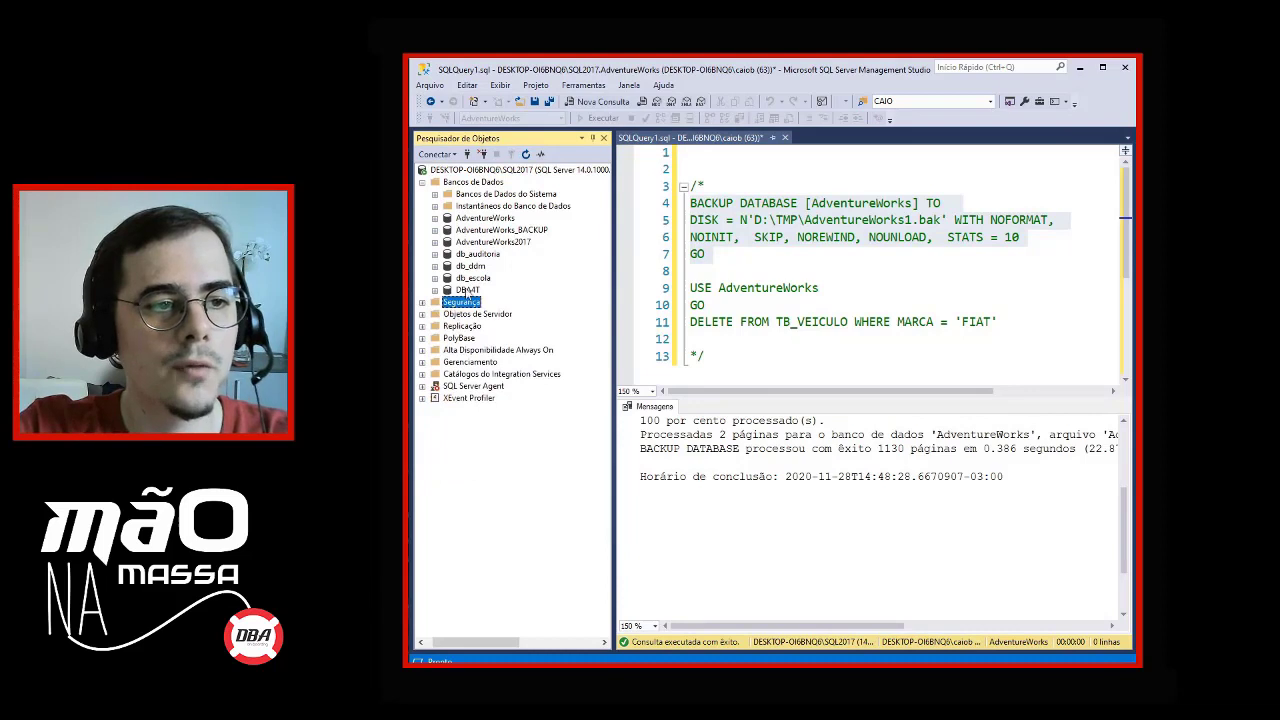
{"action": "left_click", "coordinate": [435, 218]}
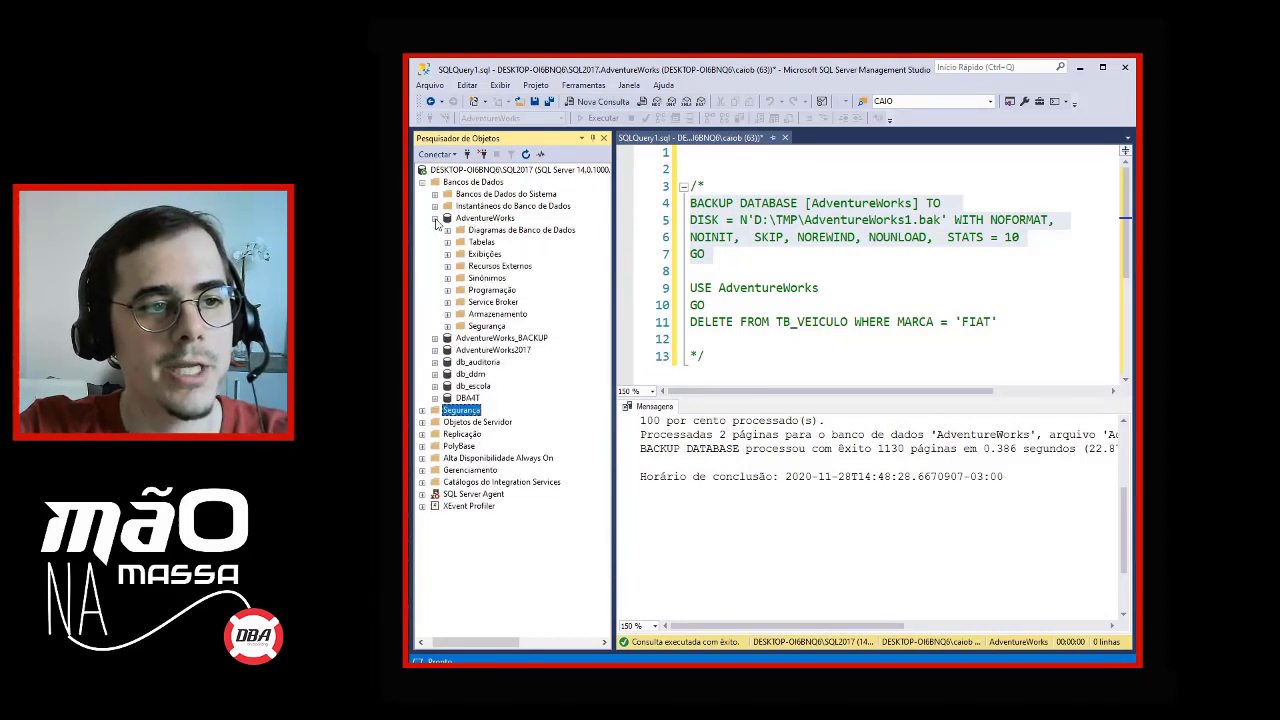
{"action": "left_click", "coordinate": [448, 327]}
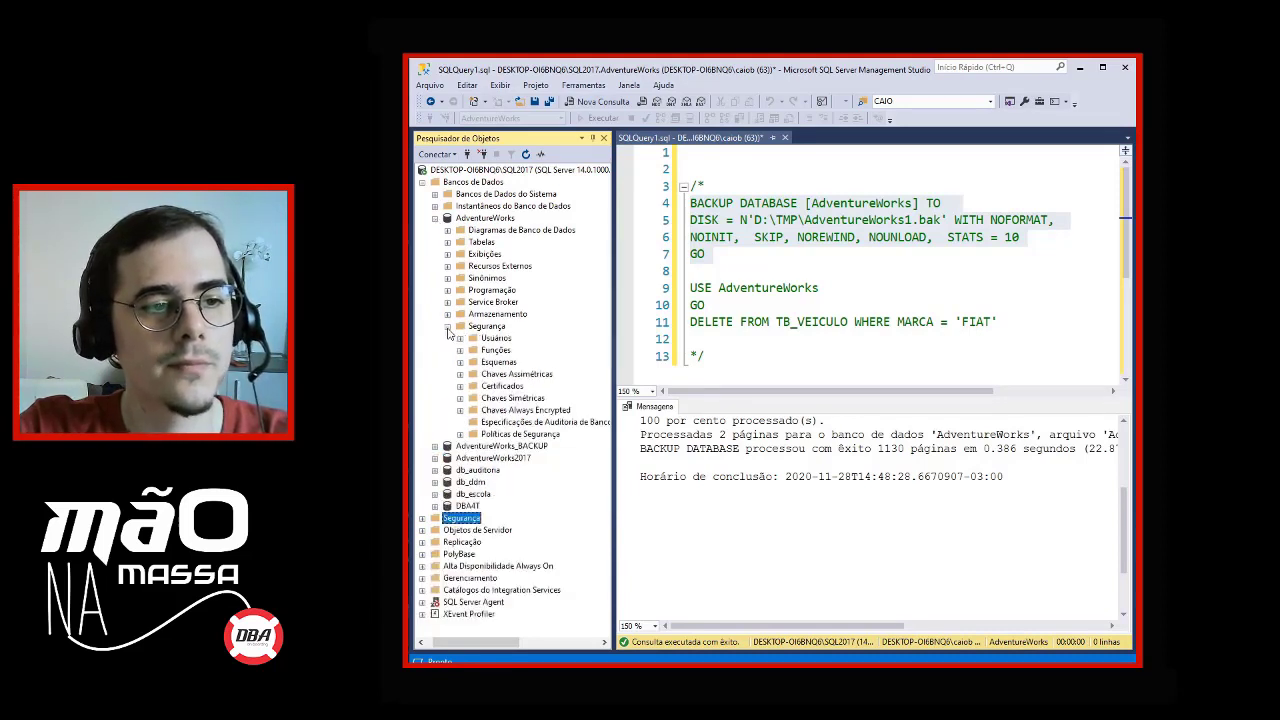
{"action": "double_click", "coordinate": [513, 421]}
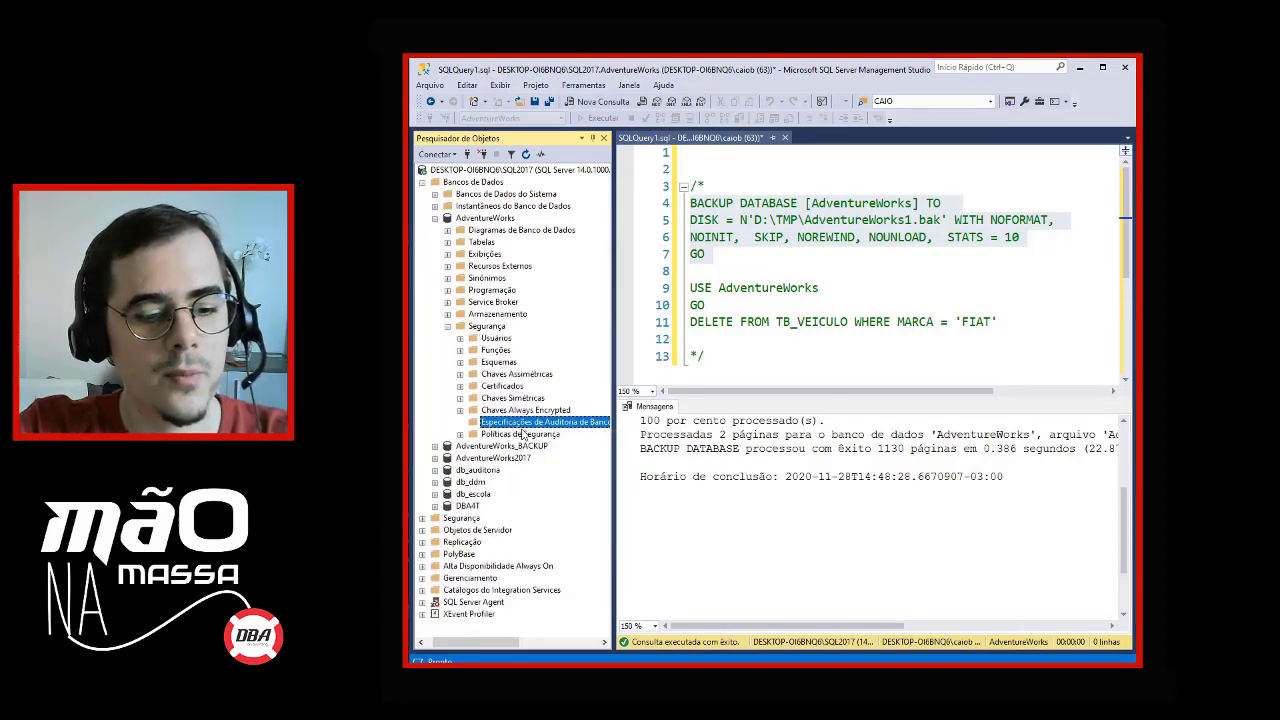
Start a new database audit specification for AdventureWorks, name it DatabaseAuditSpecification, and assign it to the Audit_TESTE audit.
{"action": "mouse_move", "coordinate": [614, 390]}
{"action": "left_mouse_down"}
{"action": "mouse_move", "coordinate": [665, 383]}
{"action": "mouse_move", "coordinate": [611, 388]}
{"action": "left_mouse_up"}
{"action": "right_click", "coordinate": [503, 424]}
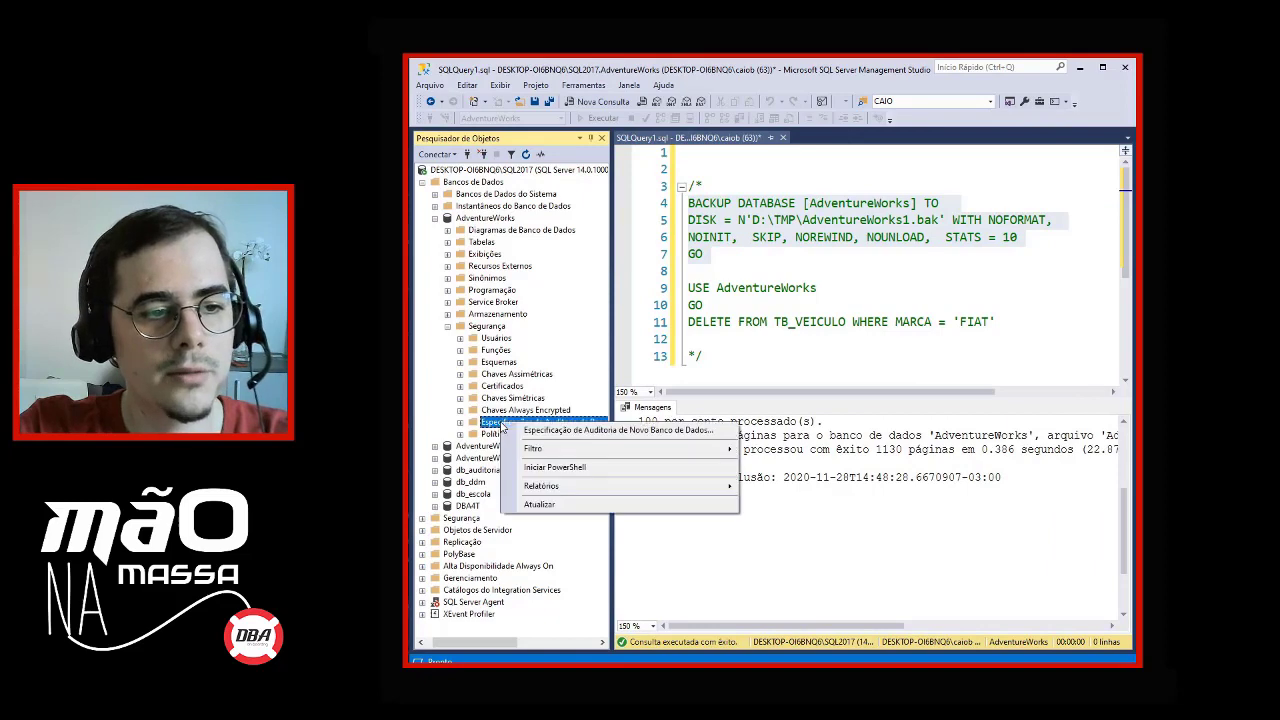
{"action": "left_click", "coordinate": [534, 431]}
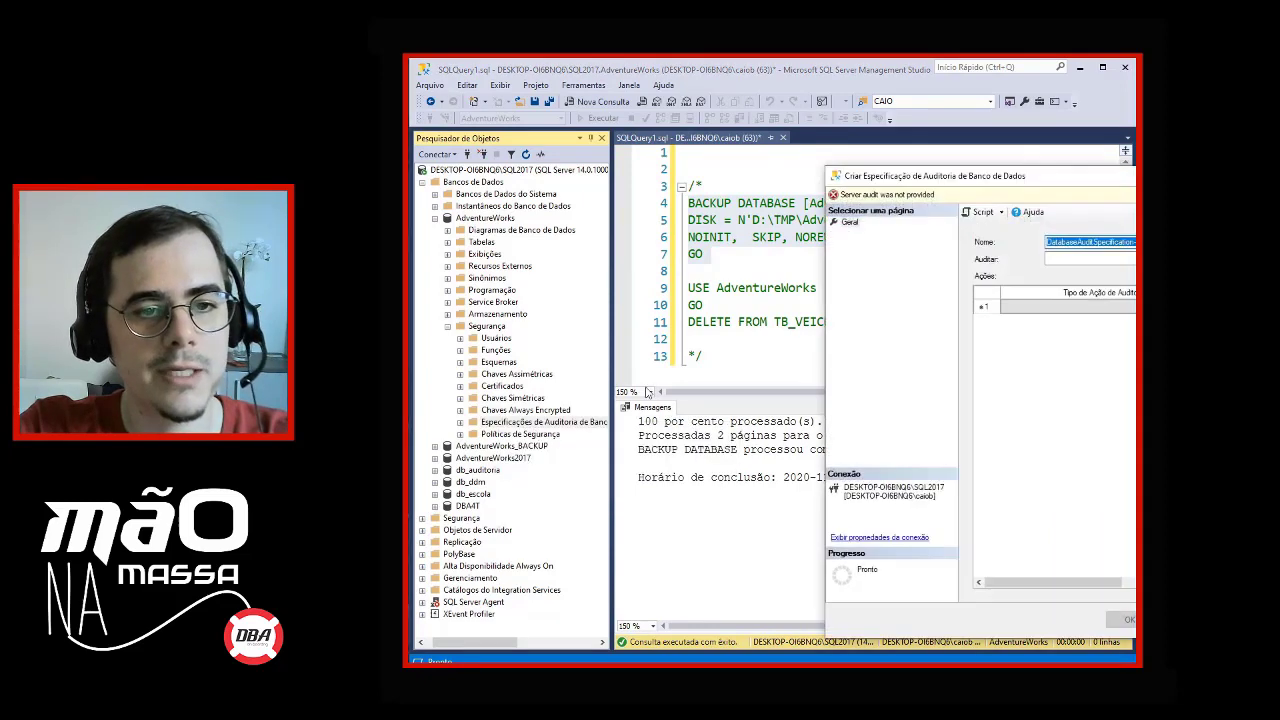
{"action": "left_click_drag", "start_coordinate": [1008, 183], "coordinate": [607, 156]}
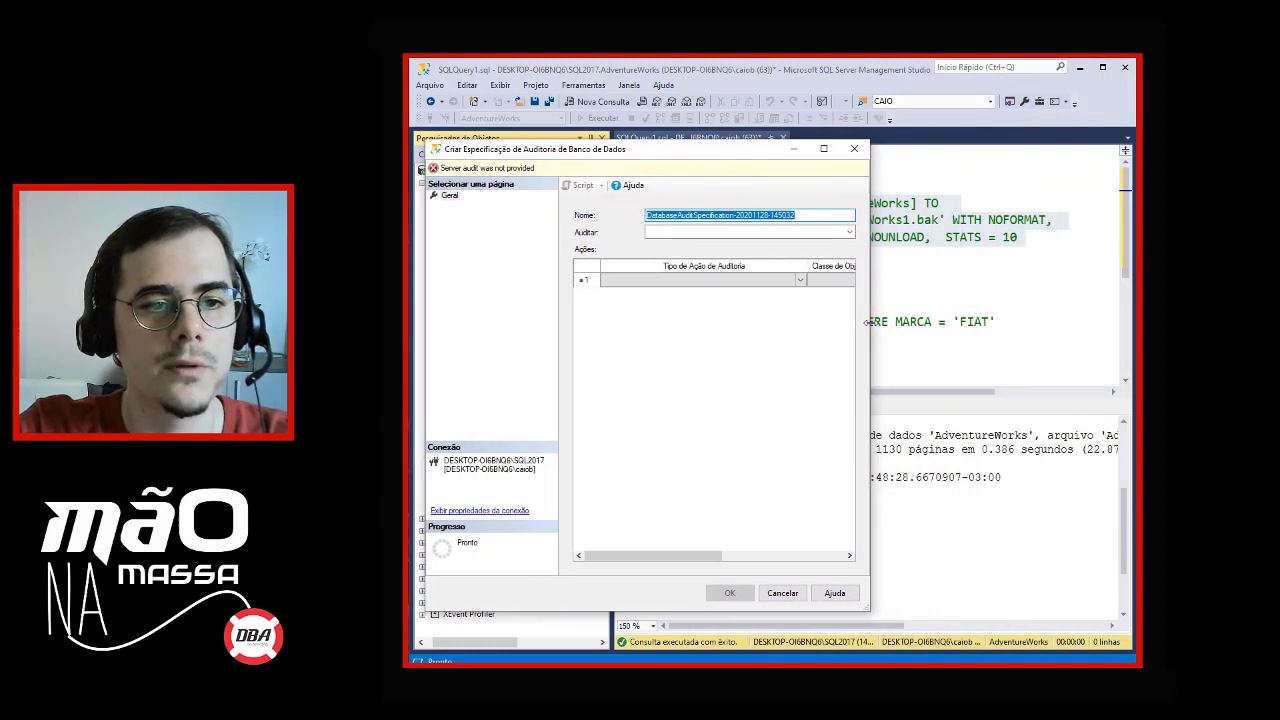
{"action": "left_click_drag", "start_coordinate": [866, 322], "coordinate": [1094, 322]}
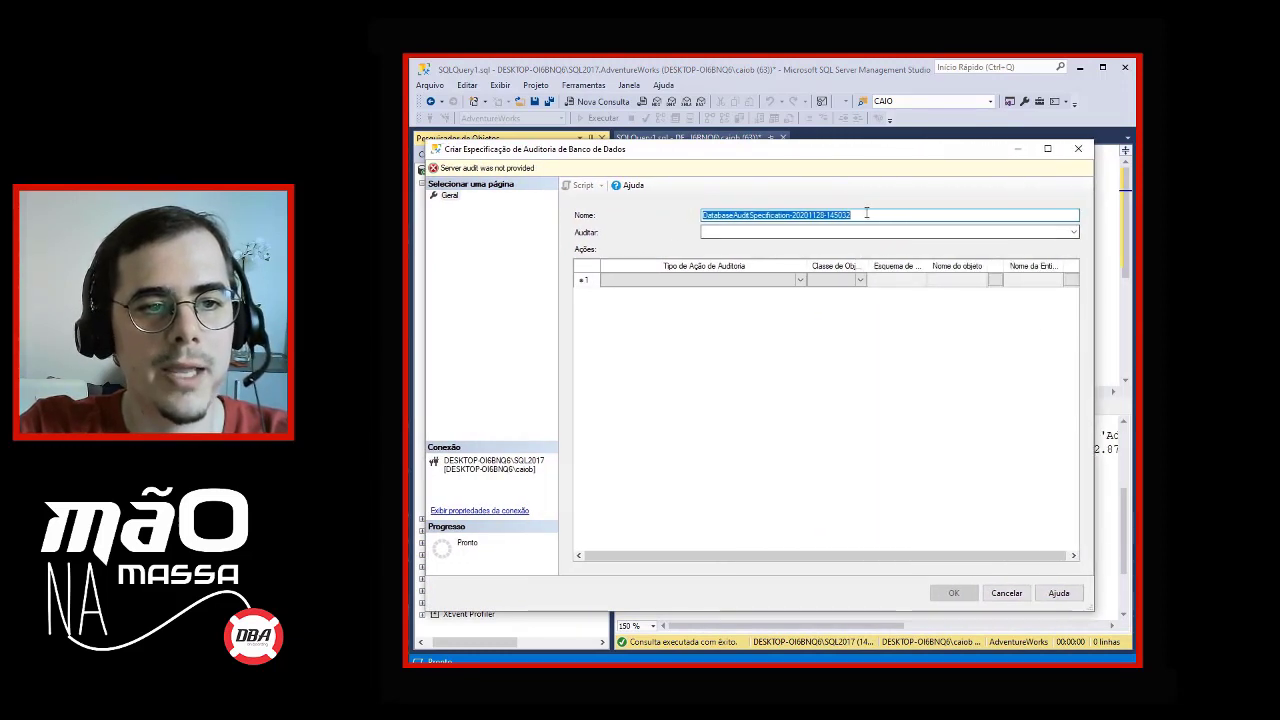
{"action": "left_click", "coordinate": [866, 213]}
{"action": "left_click_drag", "start_coordinate": [790, 214], "coordinate": [866, 214]}
{"action": "key", "text": "BackSpace"}
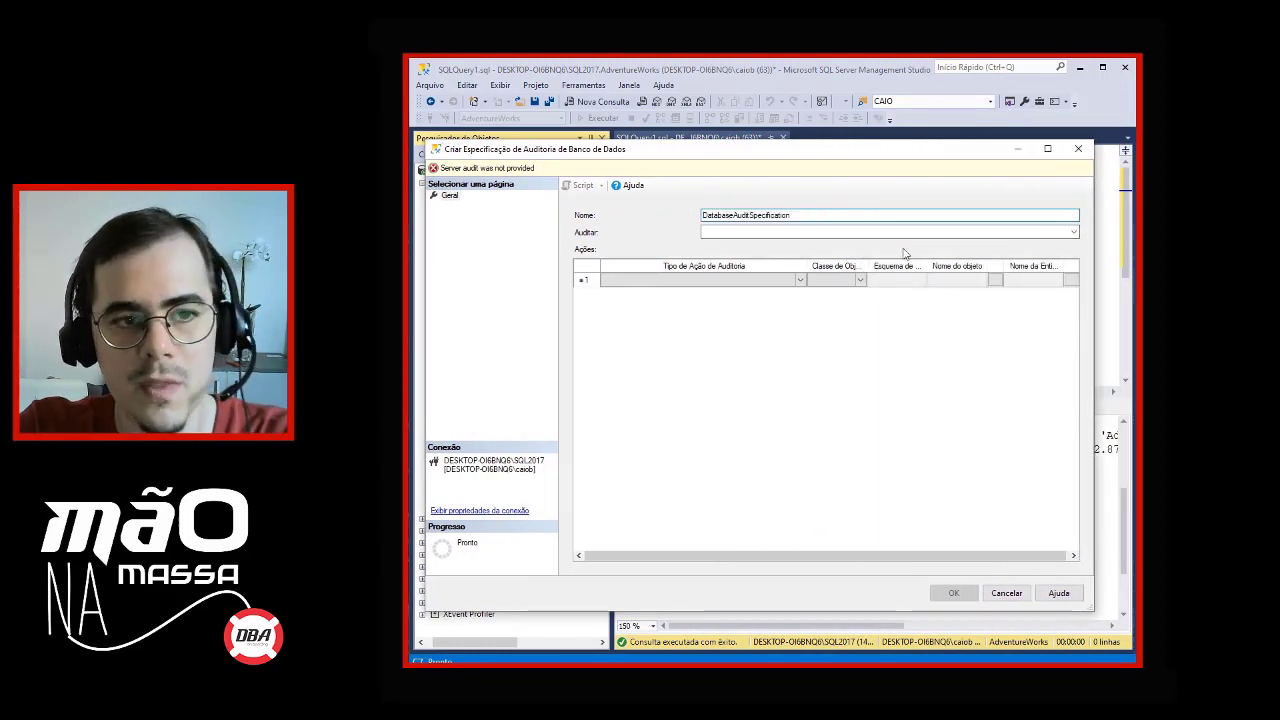
{"action": "left_click", "coordinate": [1073, 233]}
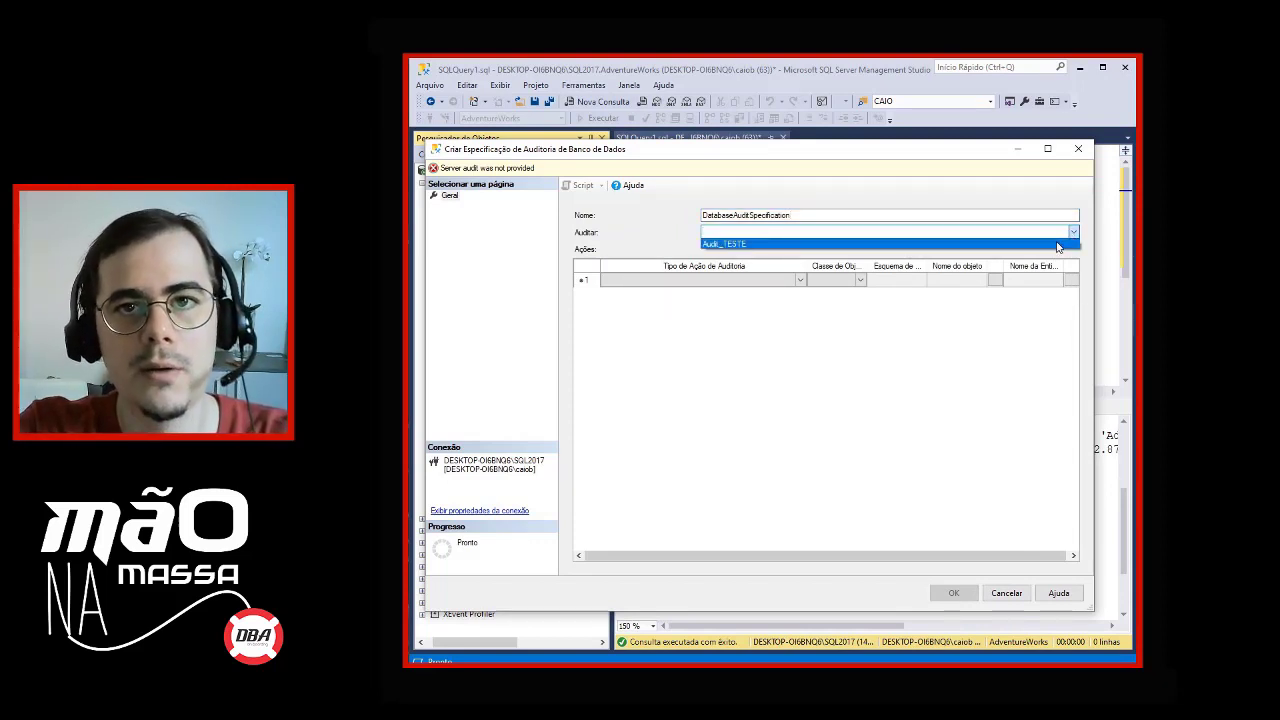
{"action": "left_click", "coordinate": [1058, 245]}
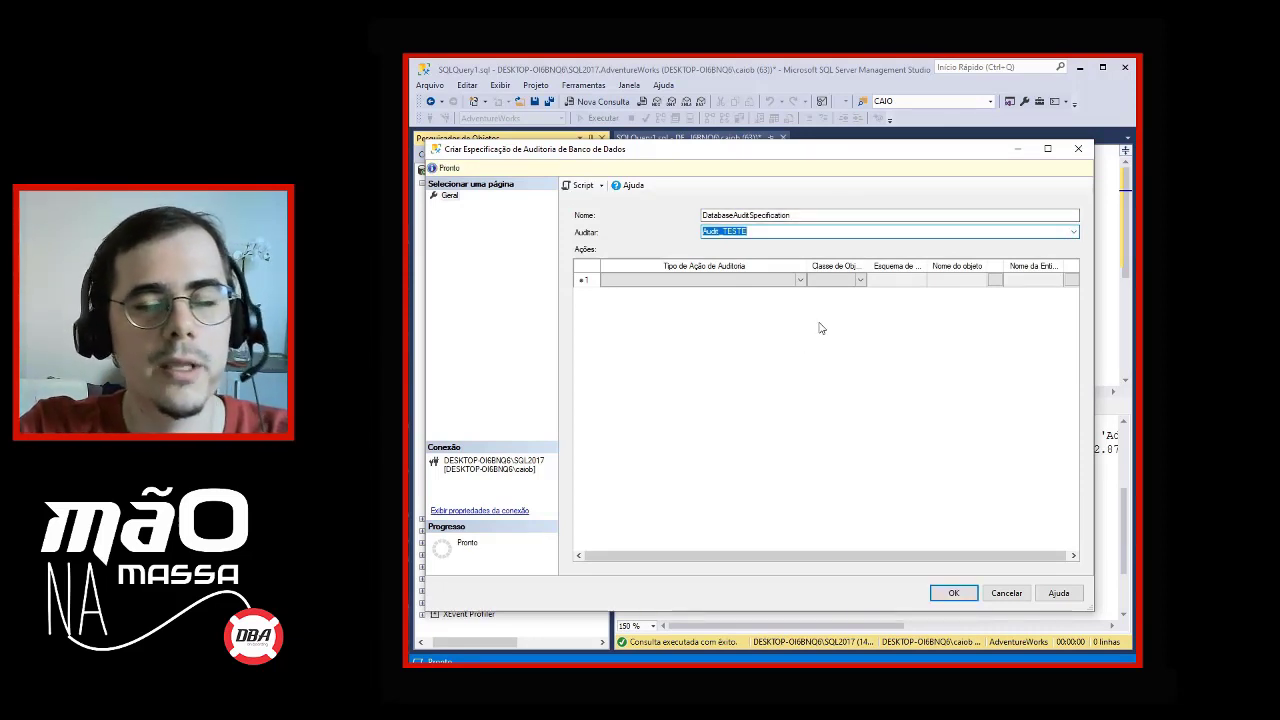
Set the specification's first audit action type to DELETE with object class OBJECT.
{"action": "left_click", "coordinate": [798, 280]}
{"action": "left_click", "coordinate": [800, 281]}
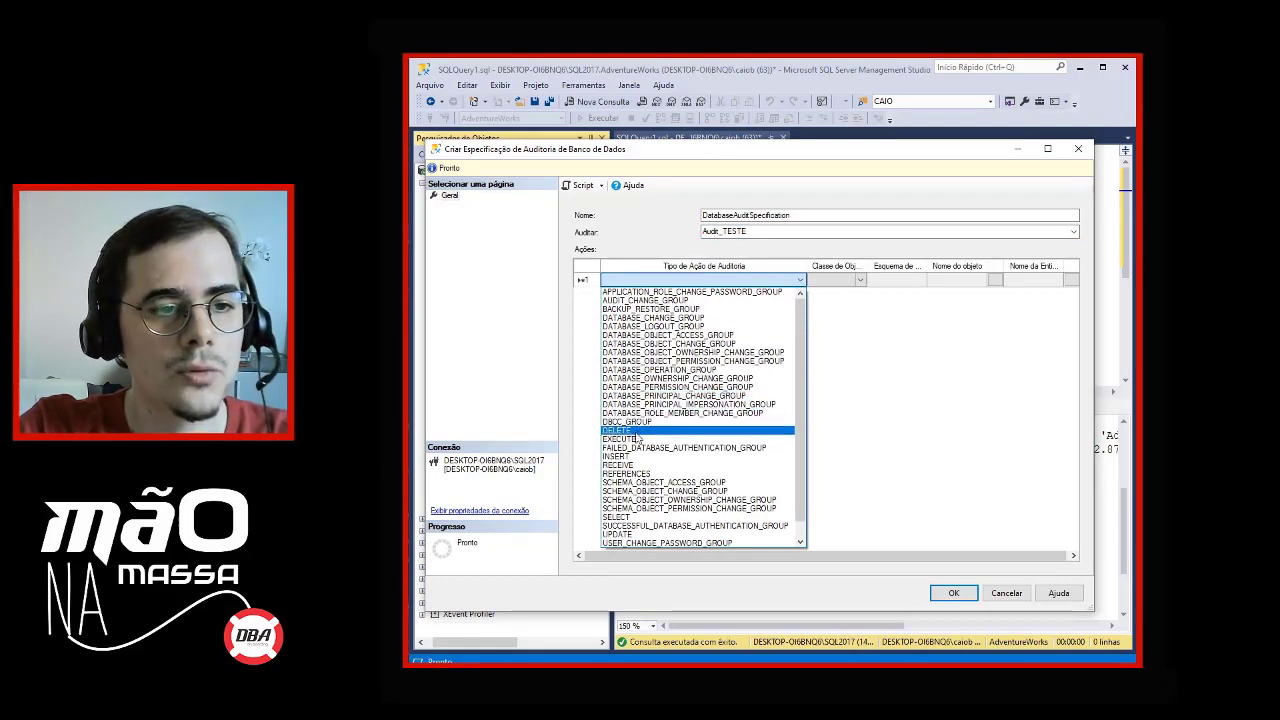
{"action": "left_click", "coordinate": [636, 431]}
{"action": "left_click", "coordinate": [855, 281]}
{"action": "left_click", "coordinate": [860, 281]}
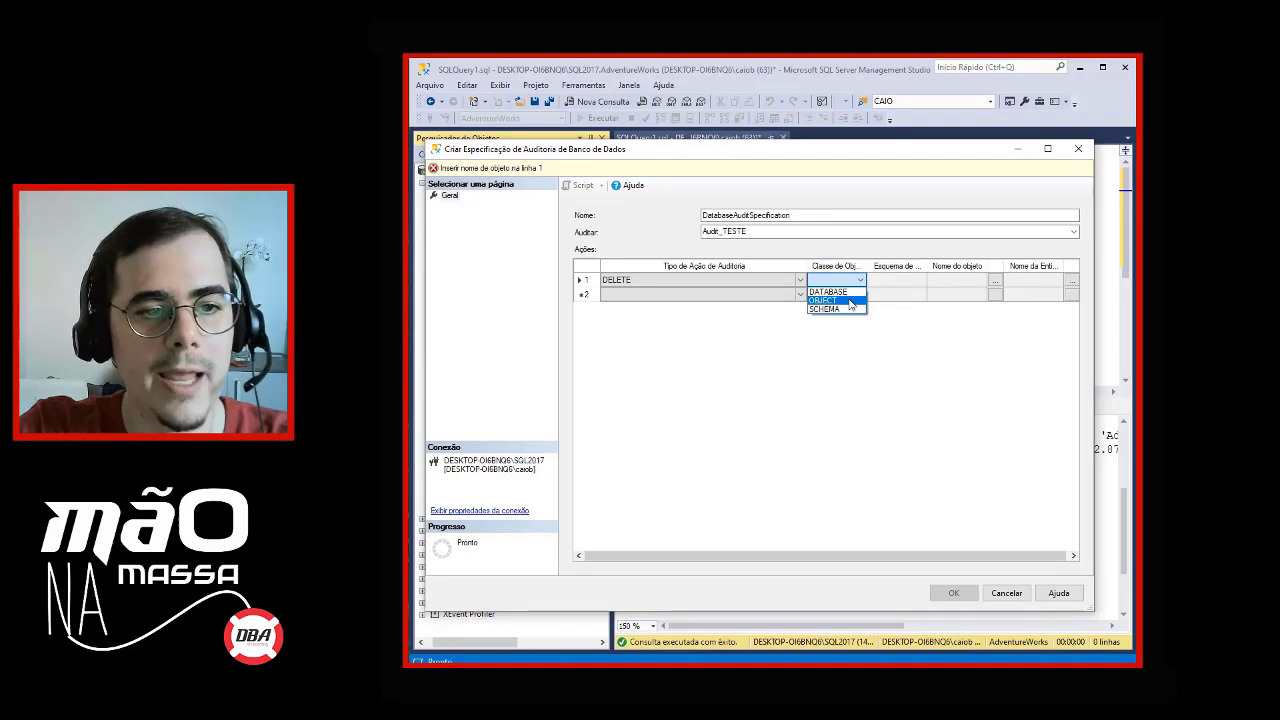
{"action": "left_click", "coordinate": [848, 300]}
Browse the database objects and choose the table [dbo].[TB_VEICULO] as the object of the DELETE action.
{"action": "left_click", "coordinate": [918, 281]}
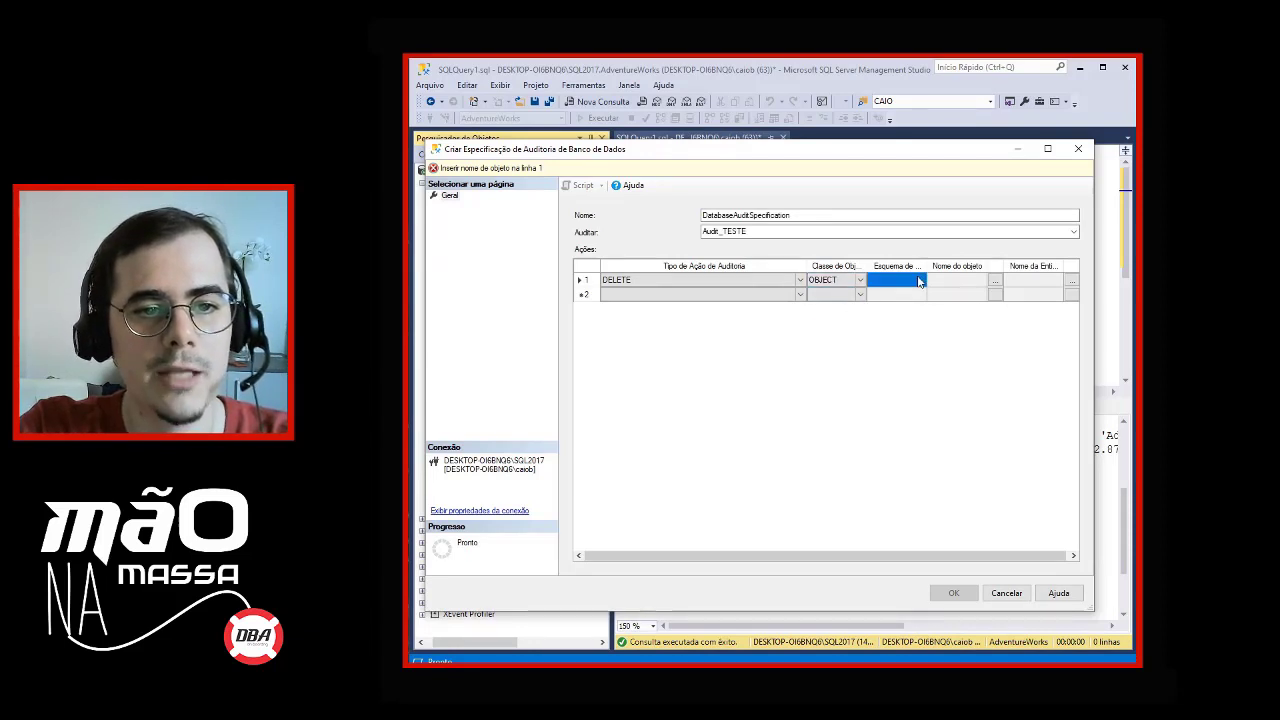
{"action": "left_click", "coordinate": [994, 281]}
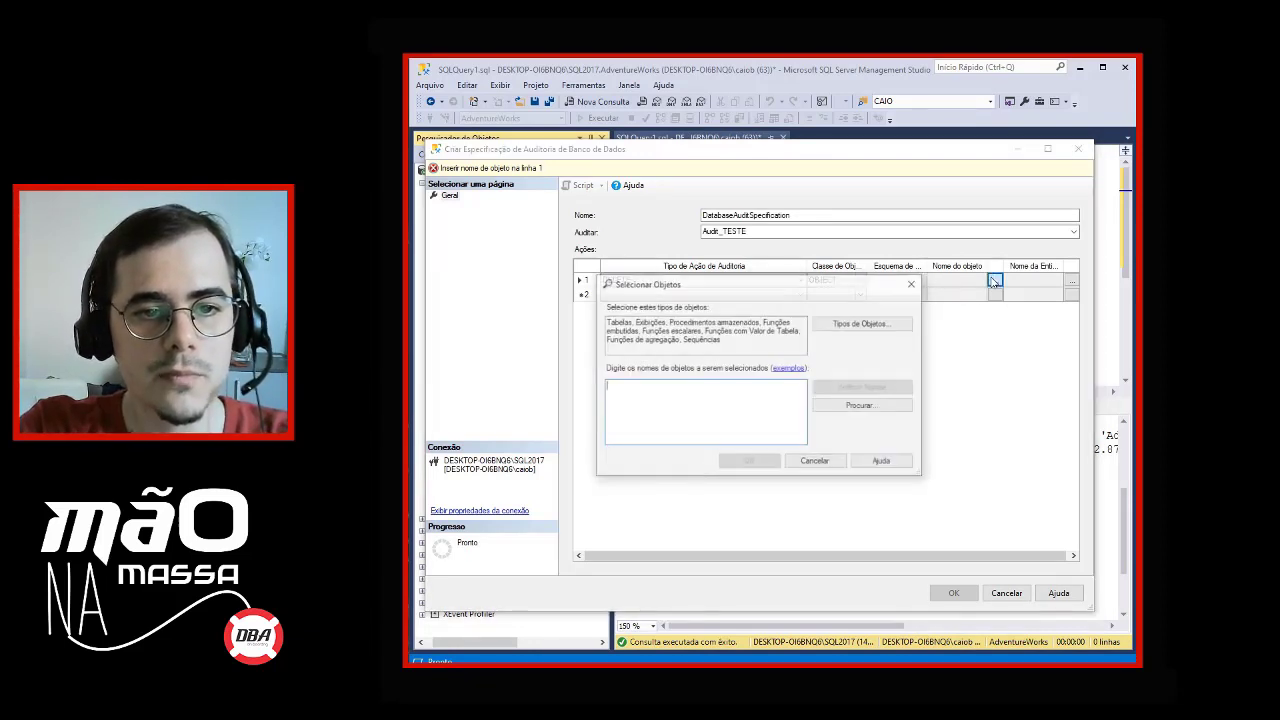
{"action": "left_click", "coordinate": [866, 406]}
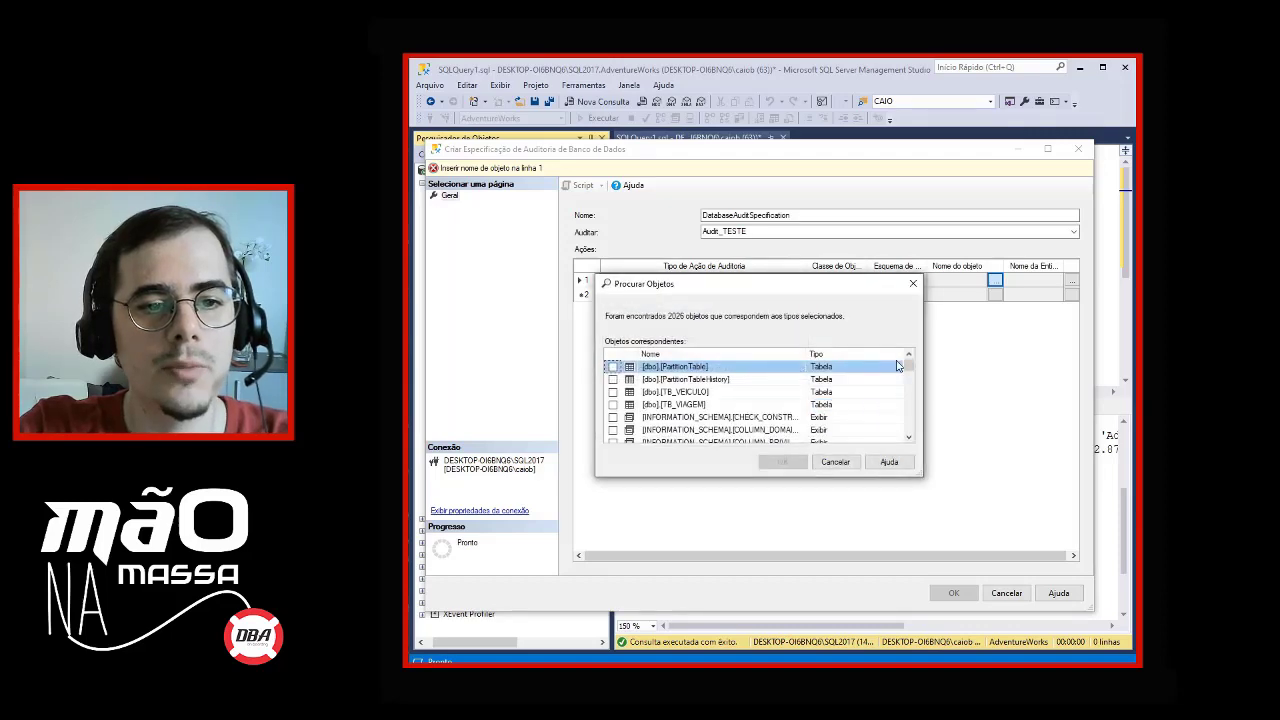
{"action": "left_click_drag", "start_coordinate": [846, 277], "coordinate": [847, 172]}
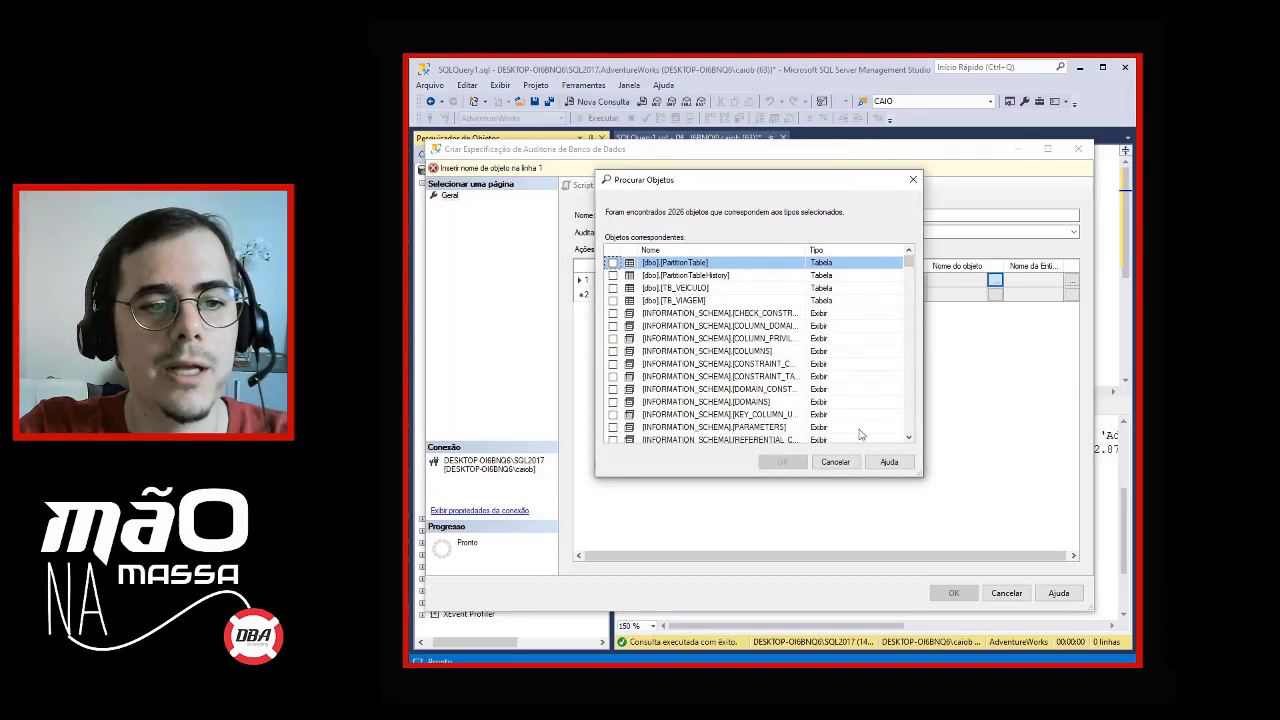
{"action": "left_click_drag", "start_coordinate": [847, 477], "coordinate": [847, 536]}
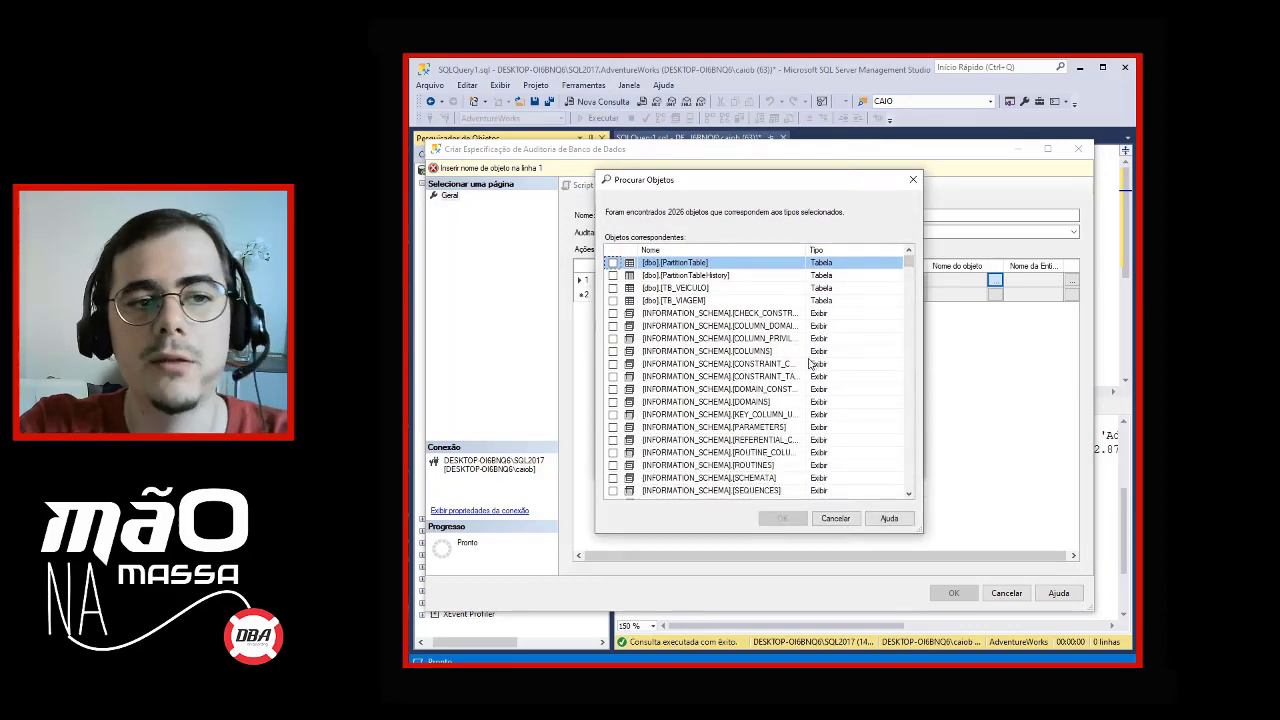
{"action": "left_click", "coordinate": [613, 288]}
{"action": "left_click", "coordinate": [783, 518]}
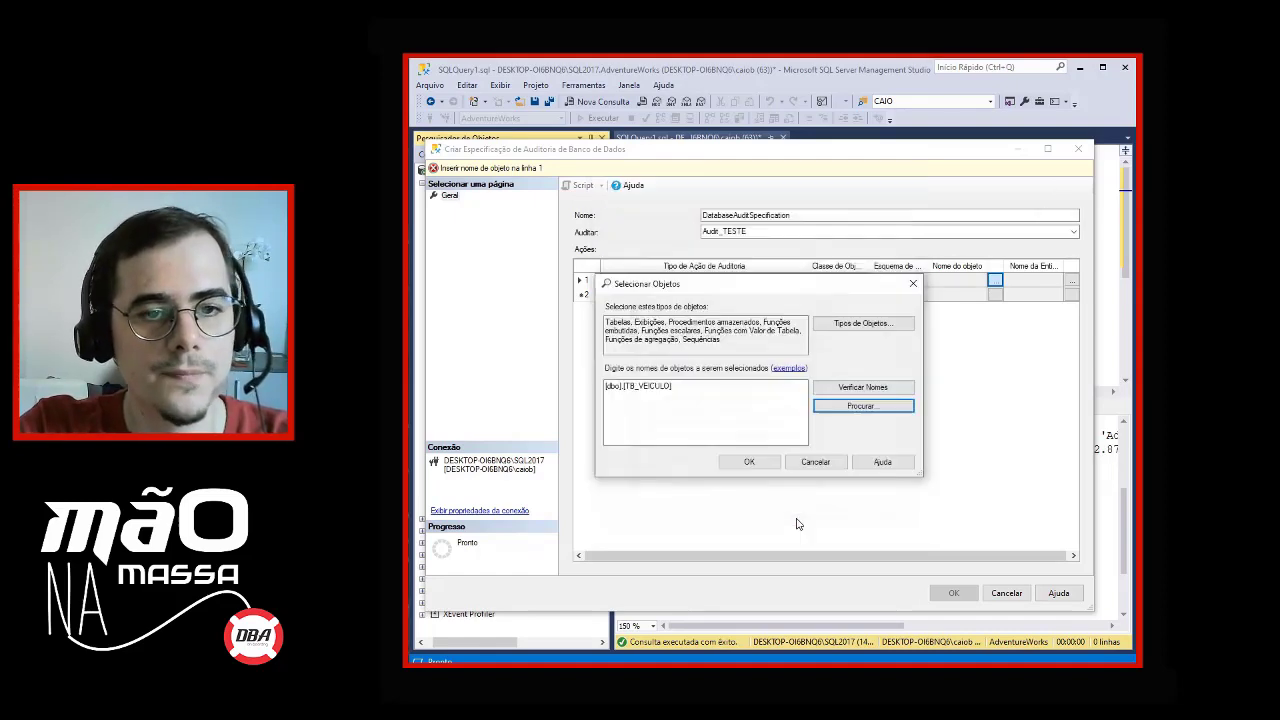
{"action": "left_click", "coordinate": [749, 461]}
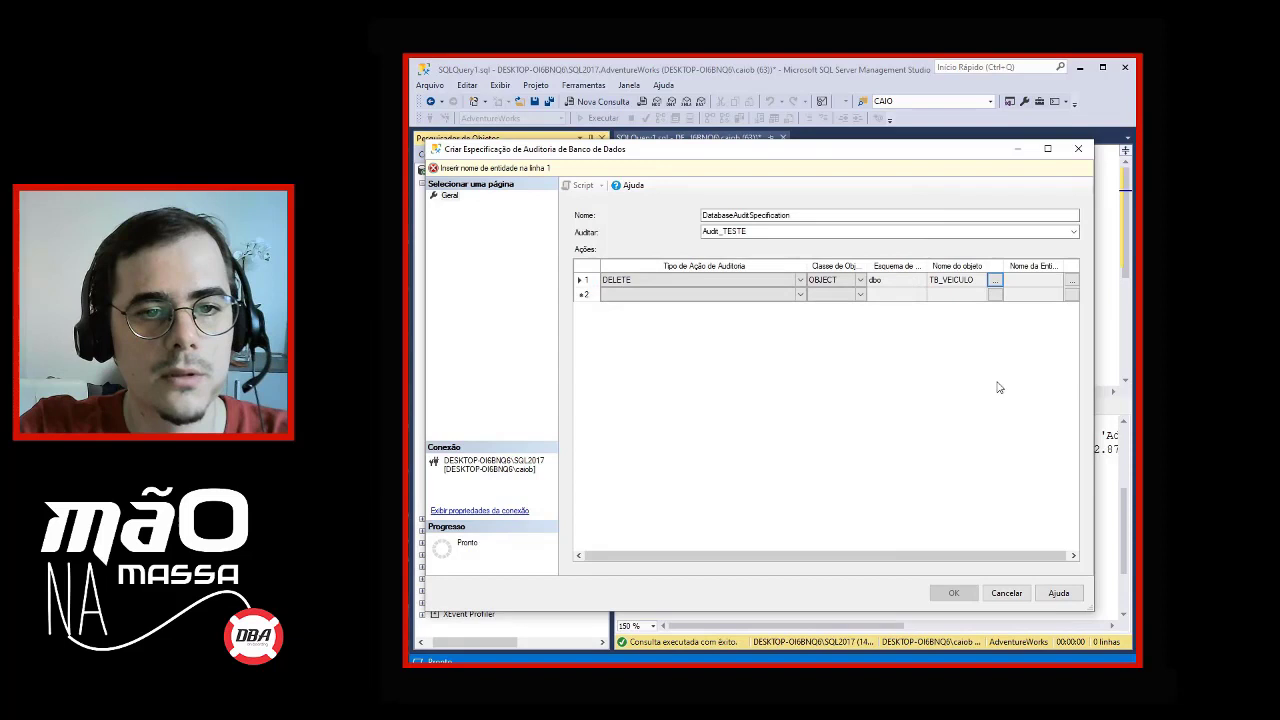
Choose dbo as the principal audited by the DELETE action and create the database audit specification.
{"action": "left_click", "coordinate": [1071, 281]}
{"action": "left_click", "coordinate": [886, 406]}
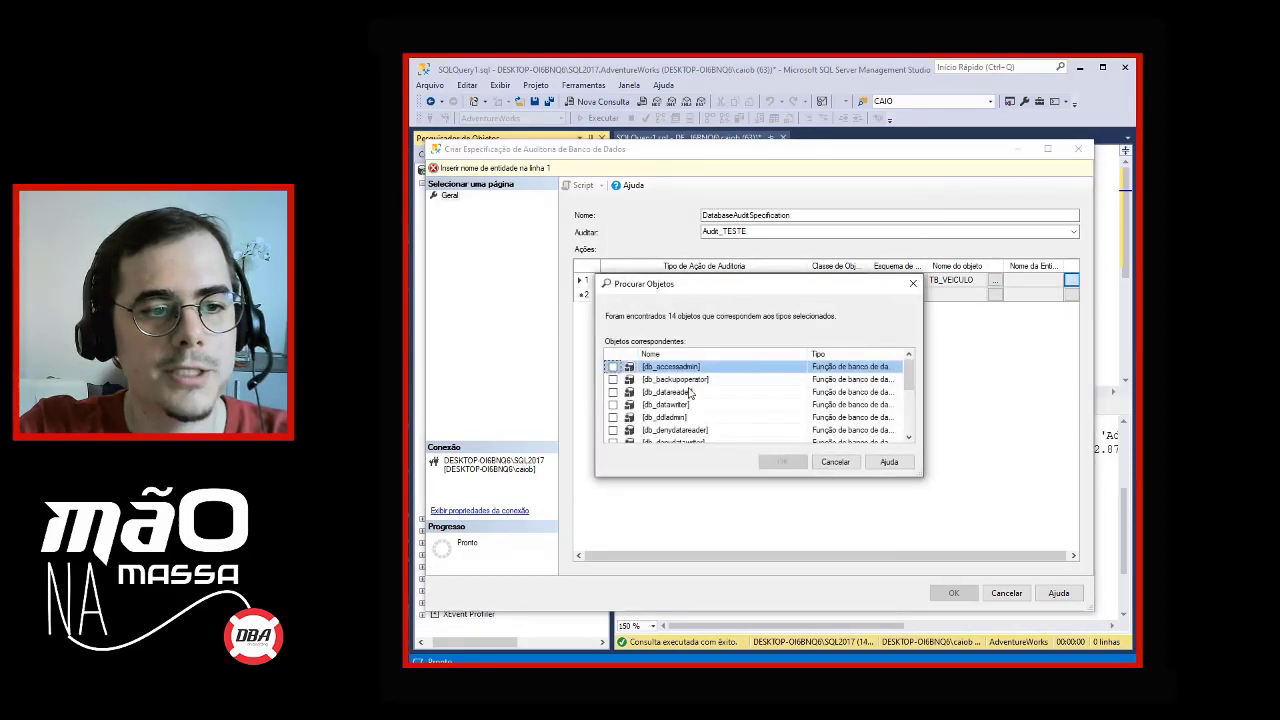
{"action": "scroll", "coordinate": [641, 396], "scroll_direction": "down", "scroll_amount": 3}
{"action": "left_click", "coordinate": [613, 380]}
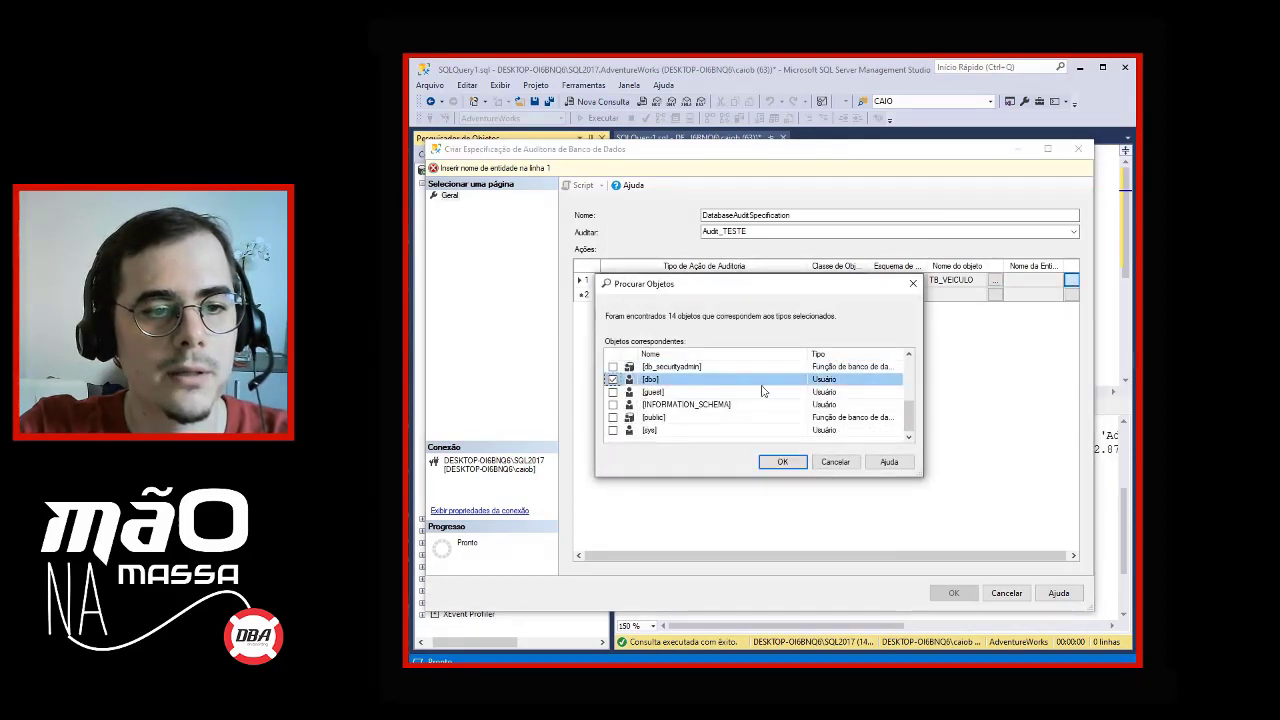
{"action": "left_click", "coordinate": [797, 462]}
{"action": "left_click", "coordinate": [749, 461]}
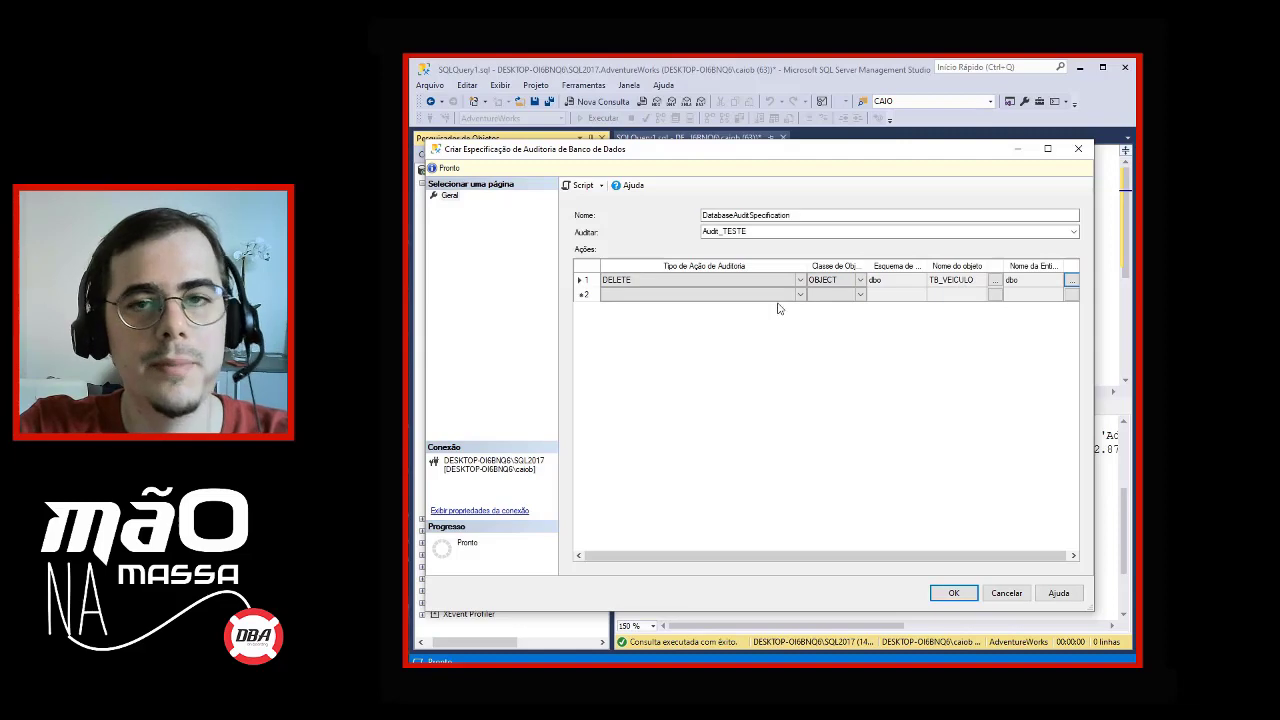
{"action": "left_click", "coordinate": [954, 593]}
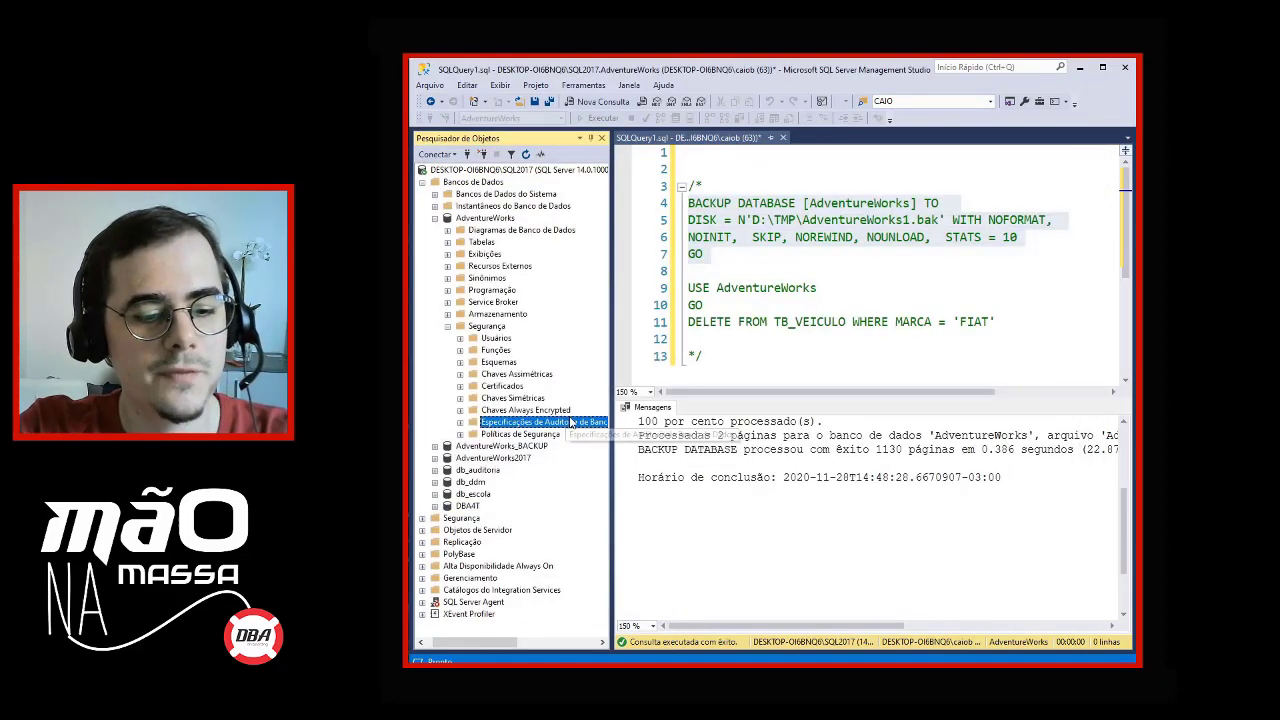
Enable DatabaseAuditSpecification under AdventureWorks, close the result dialog, and collapse the database audit specifications folder.
{"action": "left_click", "coordinate": [460, 422]}
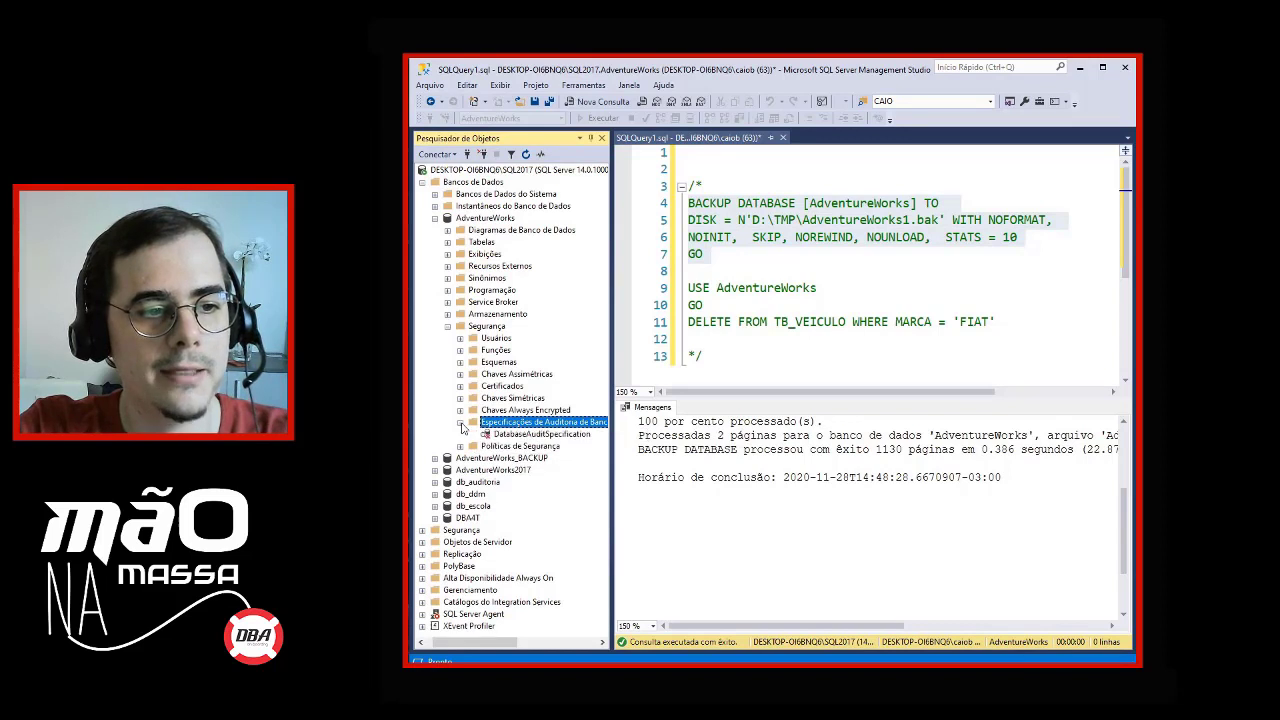
{"action": "right_click", "coordinate": [538, 437]}
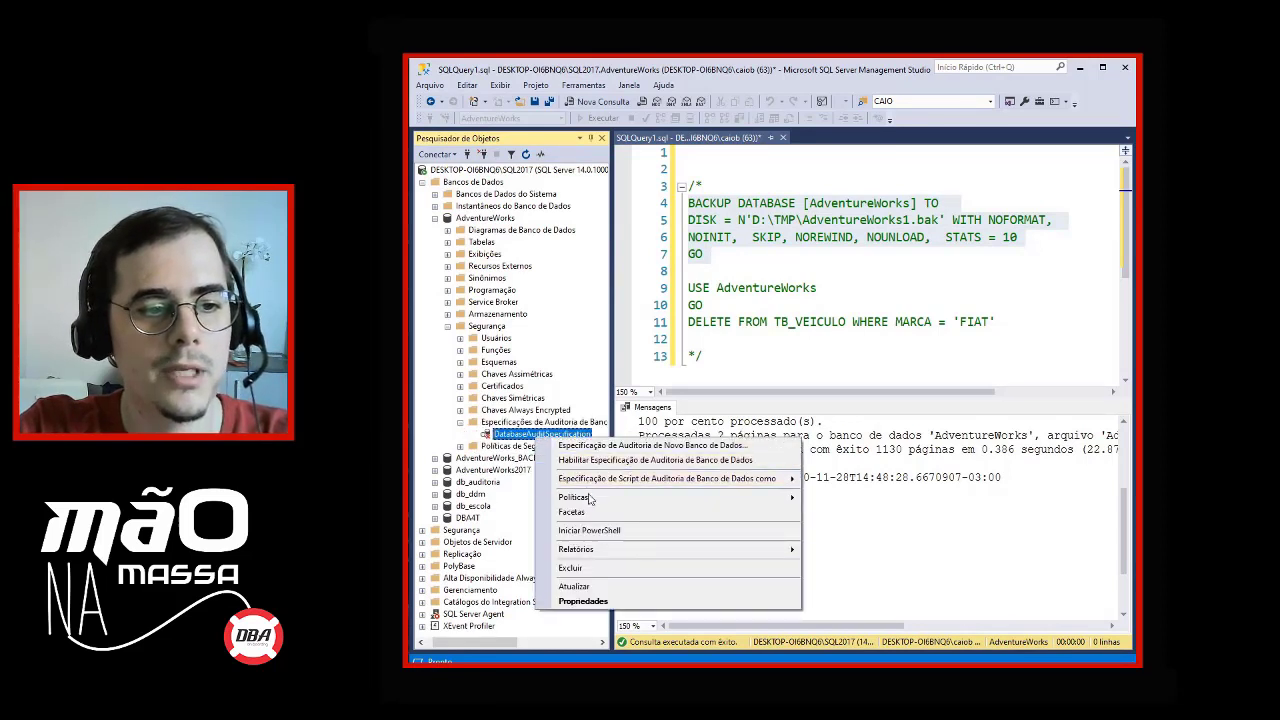
{"action": "left_click", "coordinate": [614, 464]}
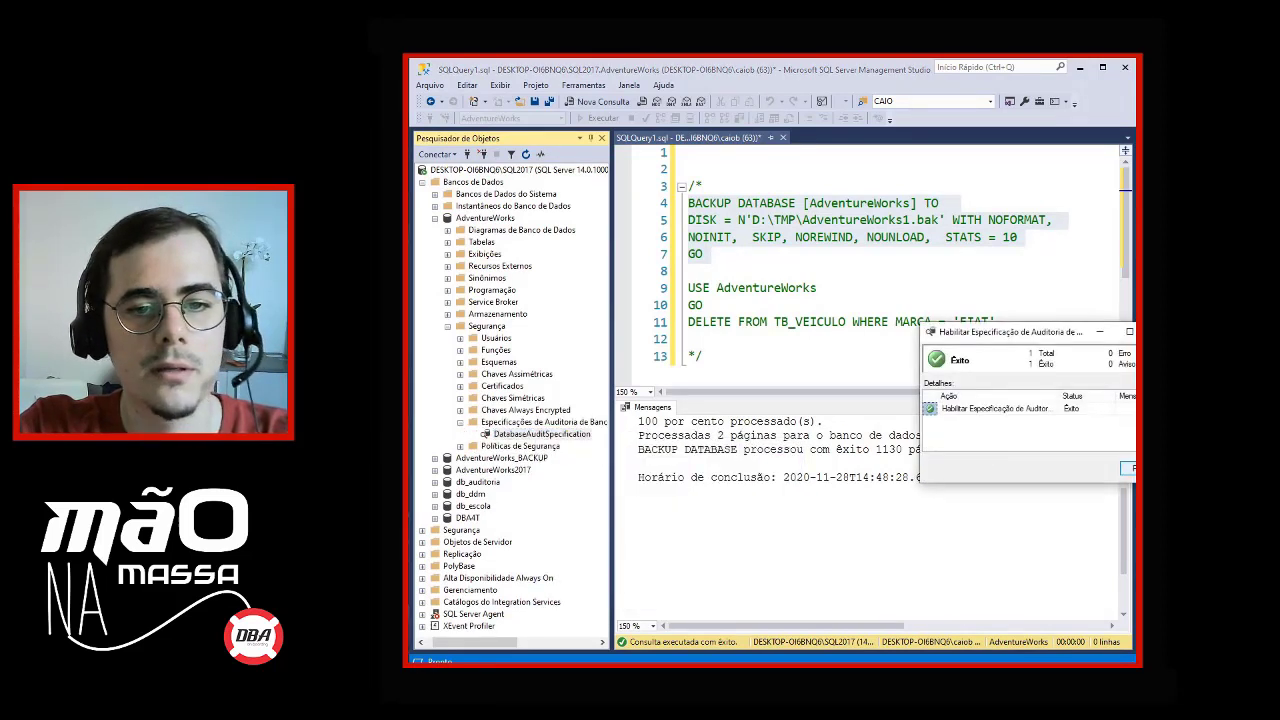
{"action": "left_click", "coordinate": [1127, 468]}
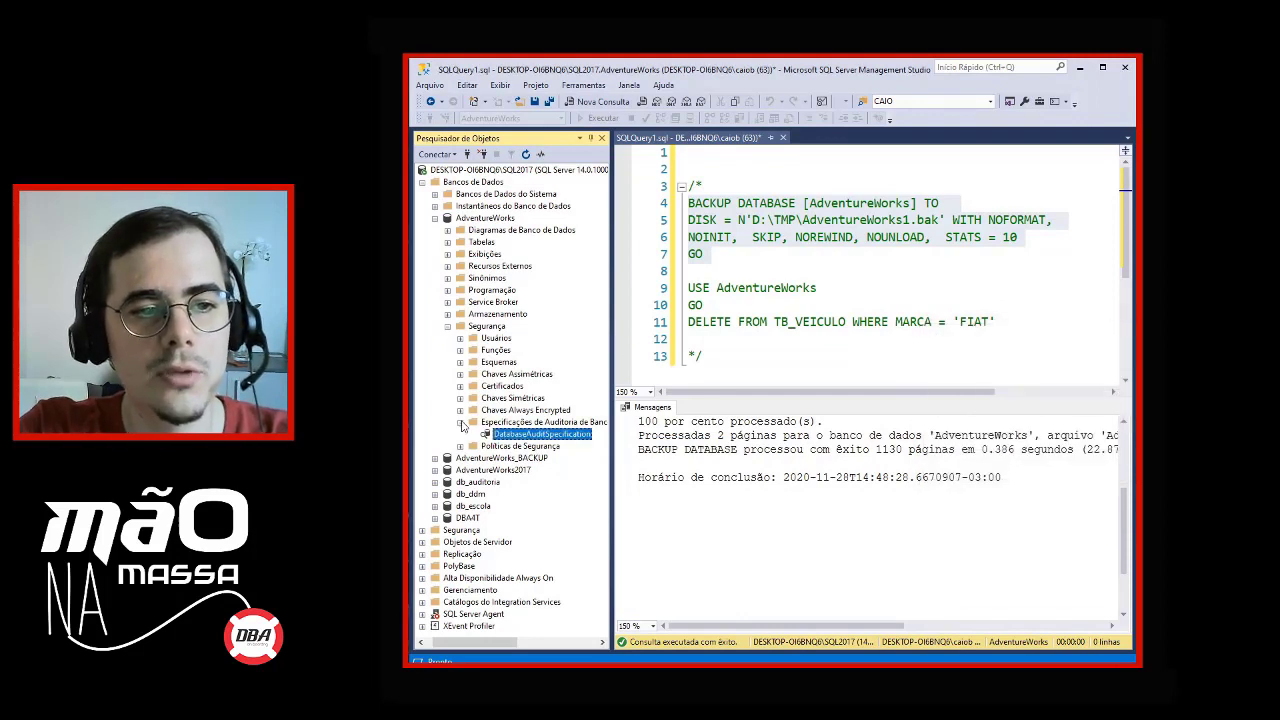
{"action": "left_click", "coordinate": [461, 422]}
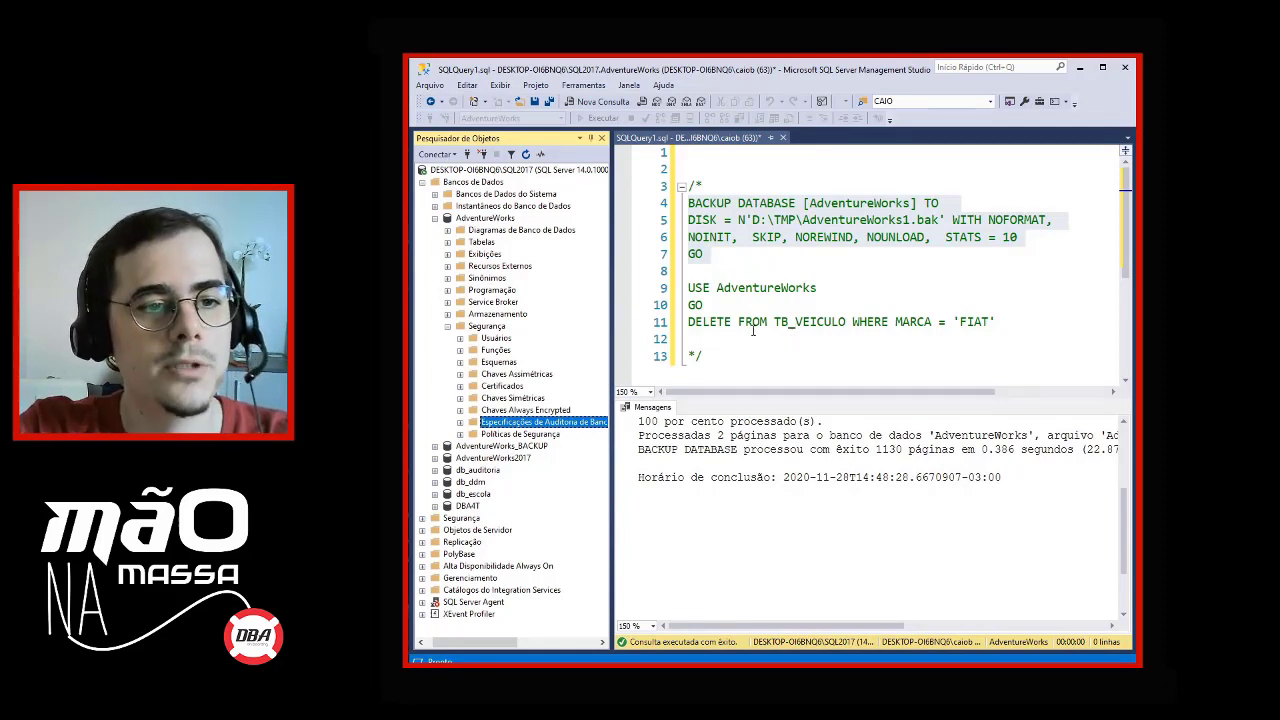
Run only the commented USE AdventureWorks and DELETE FROM TB_VEICULO WHERE MARCA = 'FIAT' statements.
{"action": "left_click_drag", "start_coordinate": [1003, 322], "coordinate": [688, 288]}
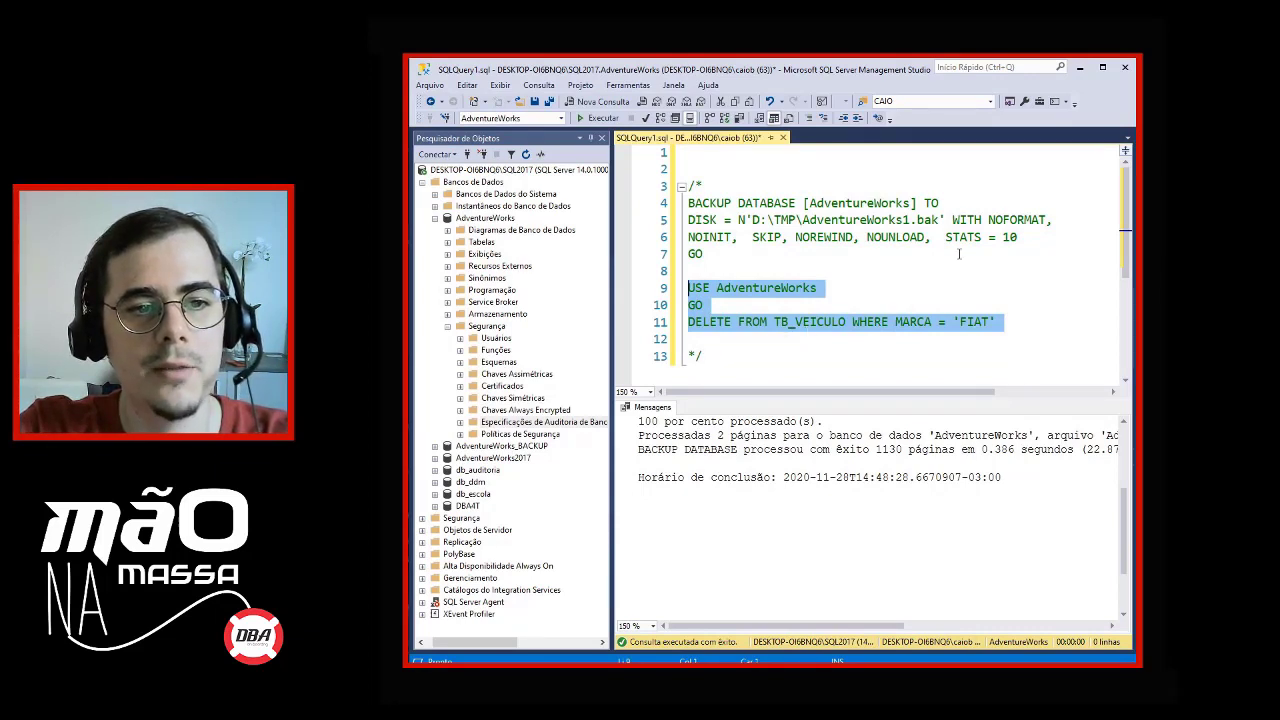
{"action": "key", "text": "F5"}
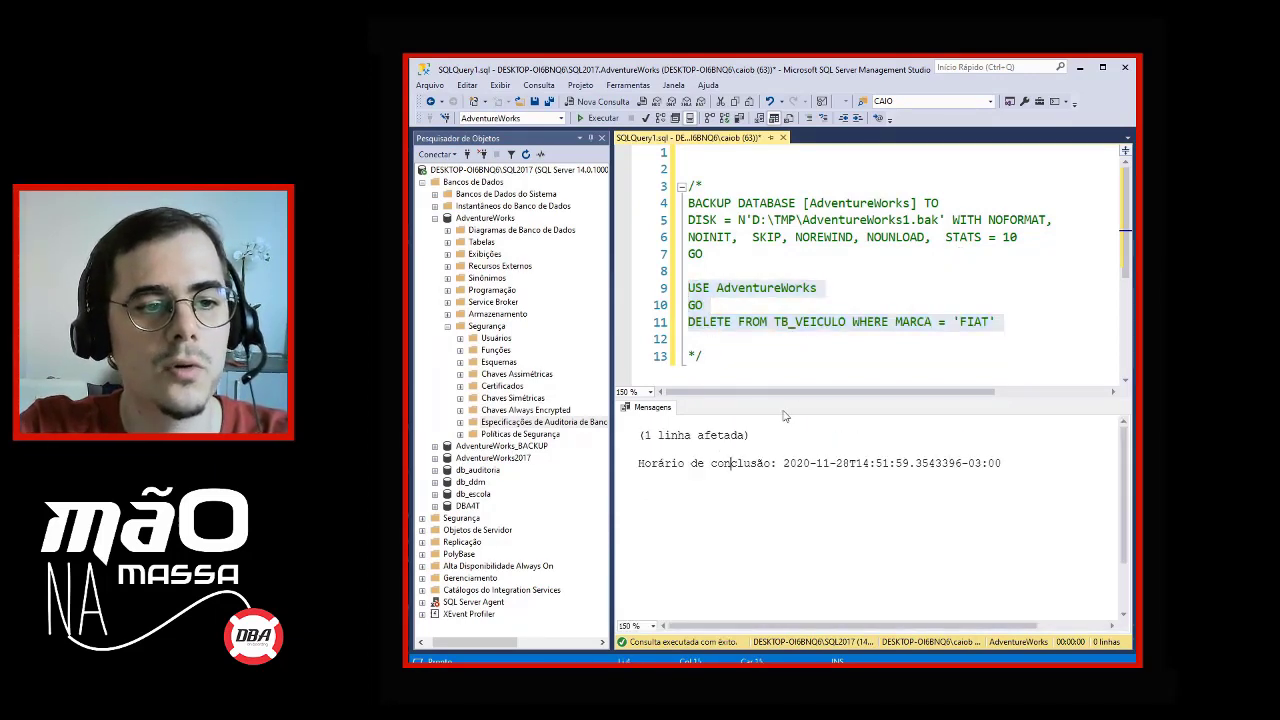
{"action": "left_click", "coordinate": [860, 290]}
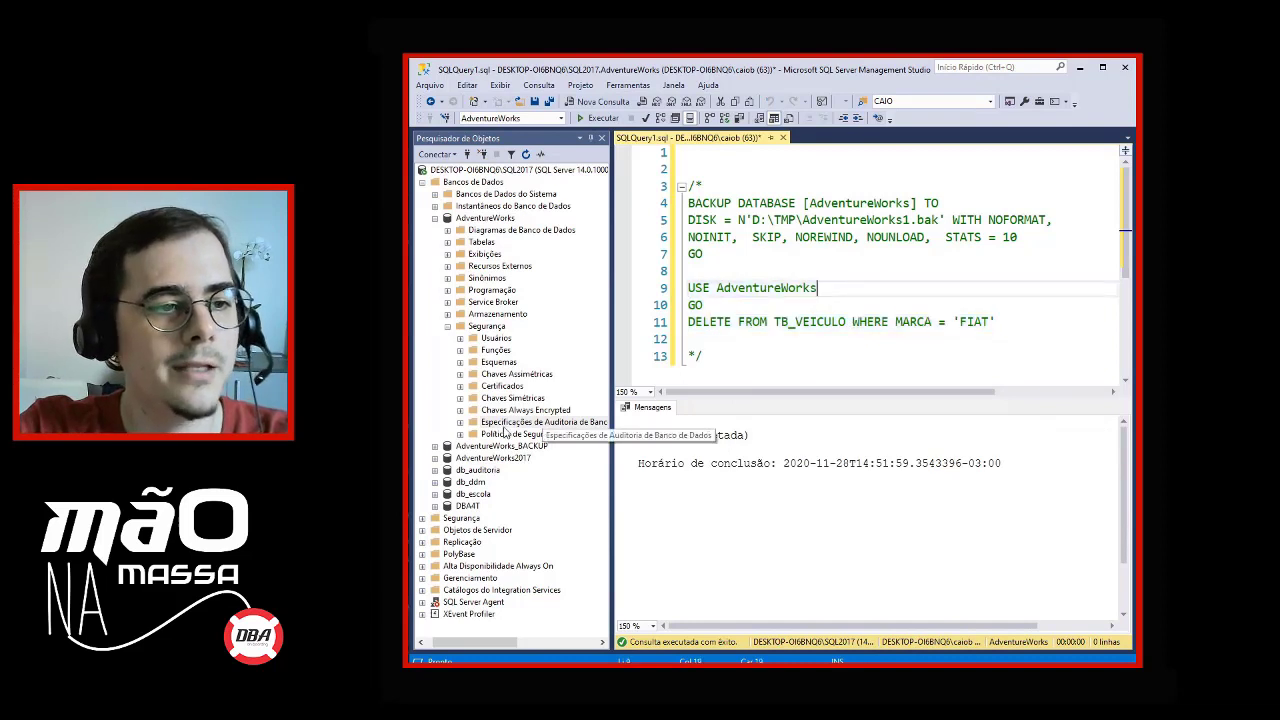
Collapse the AdventureWorks node and view the audit logs of Audit_TESTE under the server-level Segurança node.
{"action": "left_click", "coordinate": [447, 327]}
{"action": "left_click", "coordinate": [435, 218]}
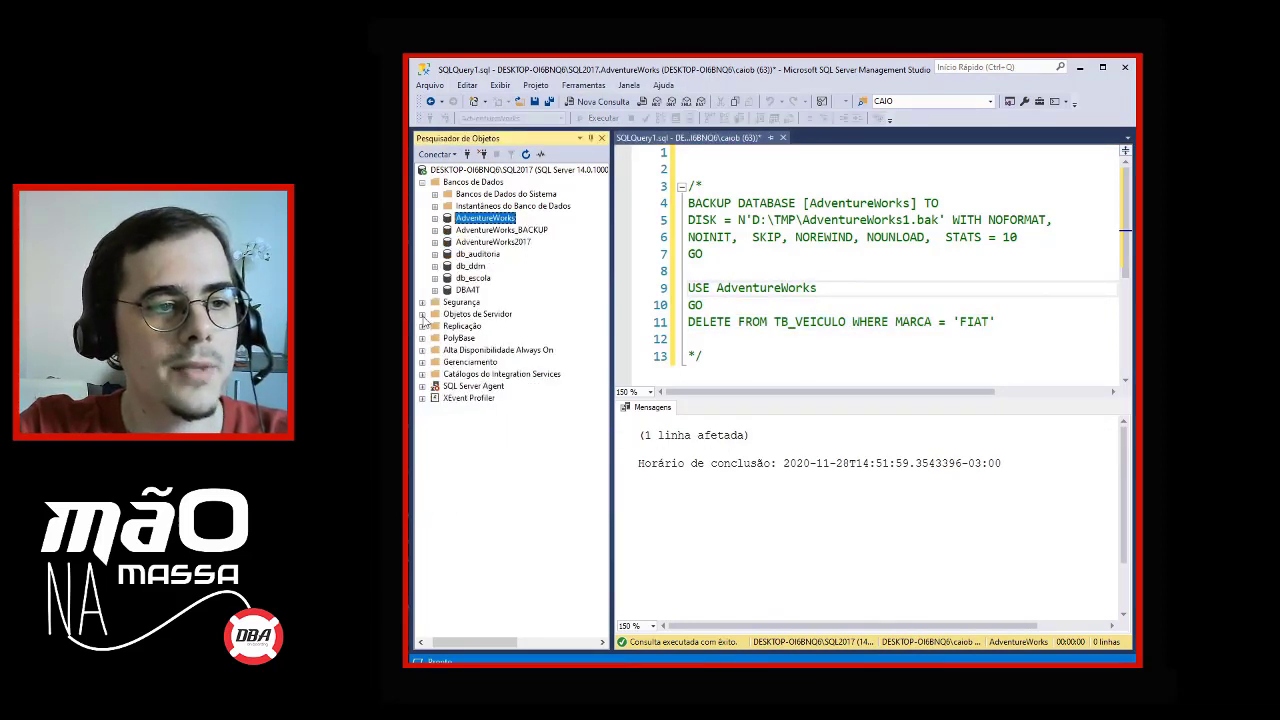
{"action": "left_click", "coordinate": [422, 303]}
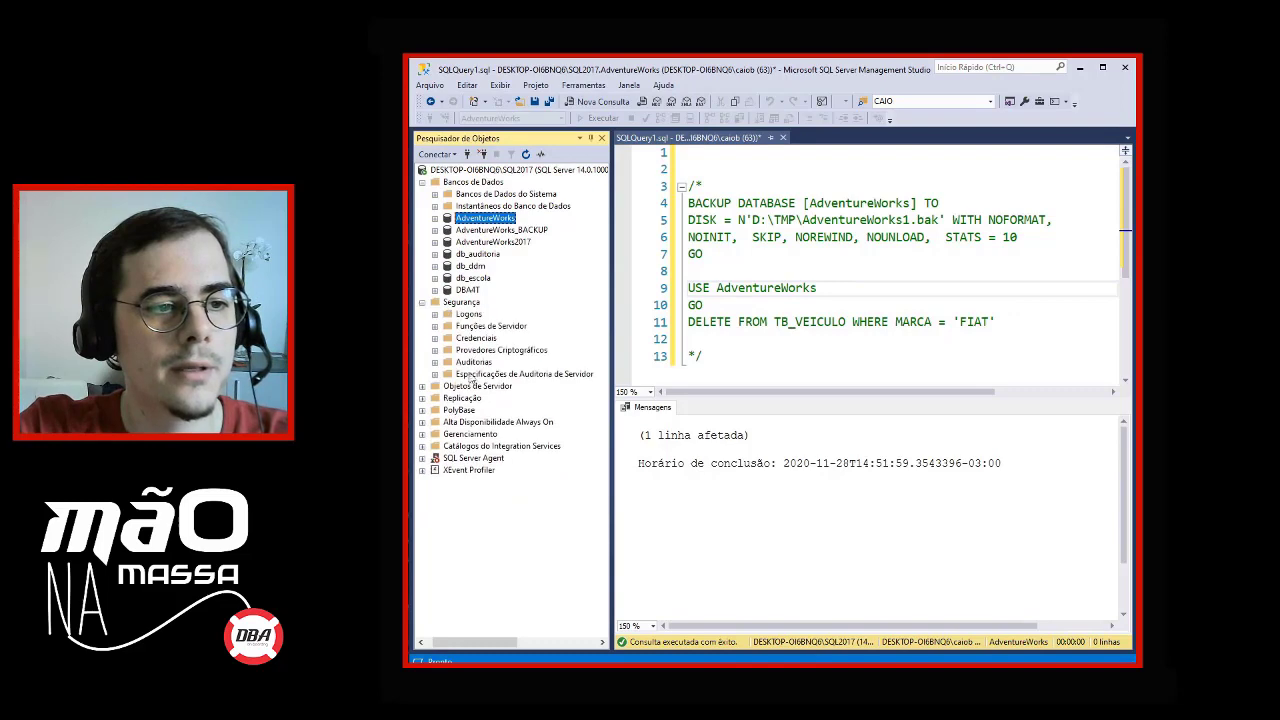
{"action": "left_click", "coordinate": [435, 362]}
{"action": "right_click", "coordinate": [497, 375]}
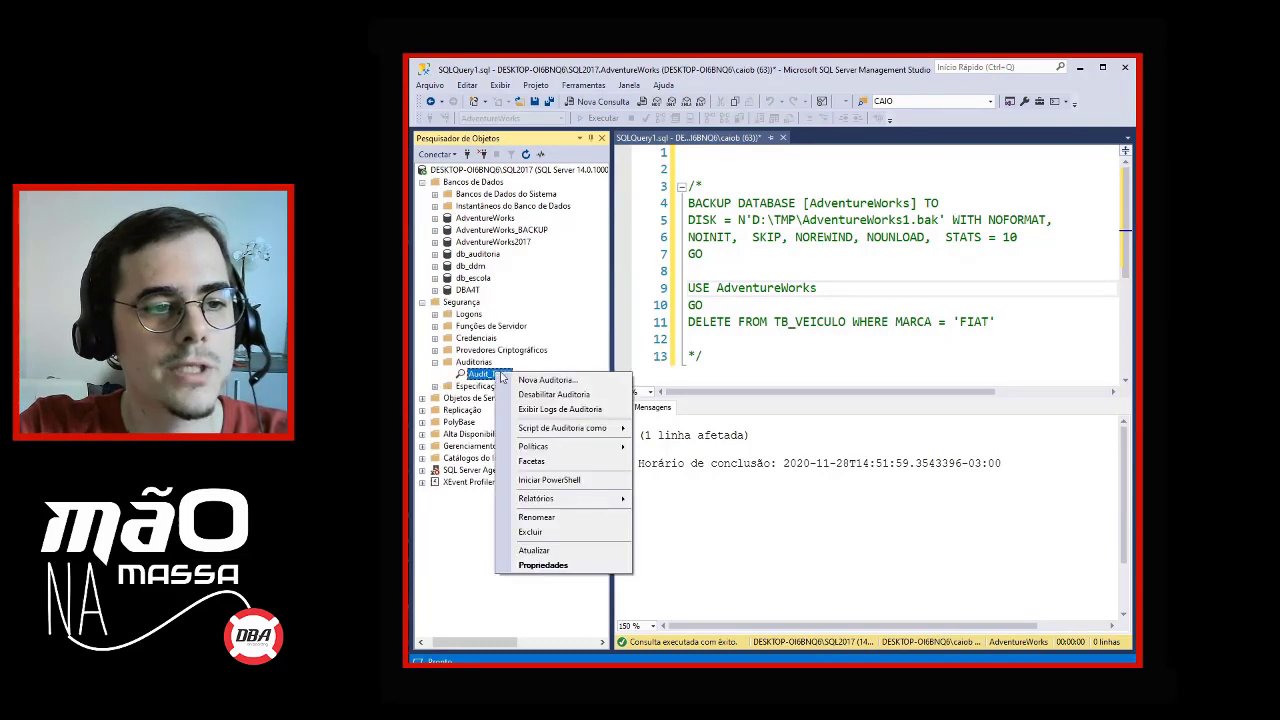
{"action": "left_click", "coordinate": [563, 413]}
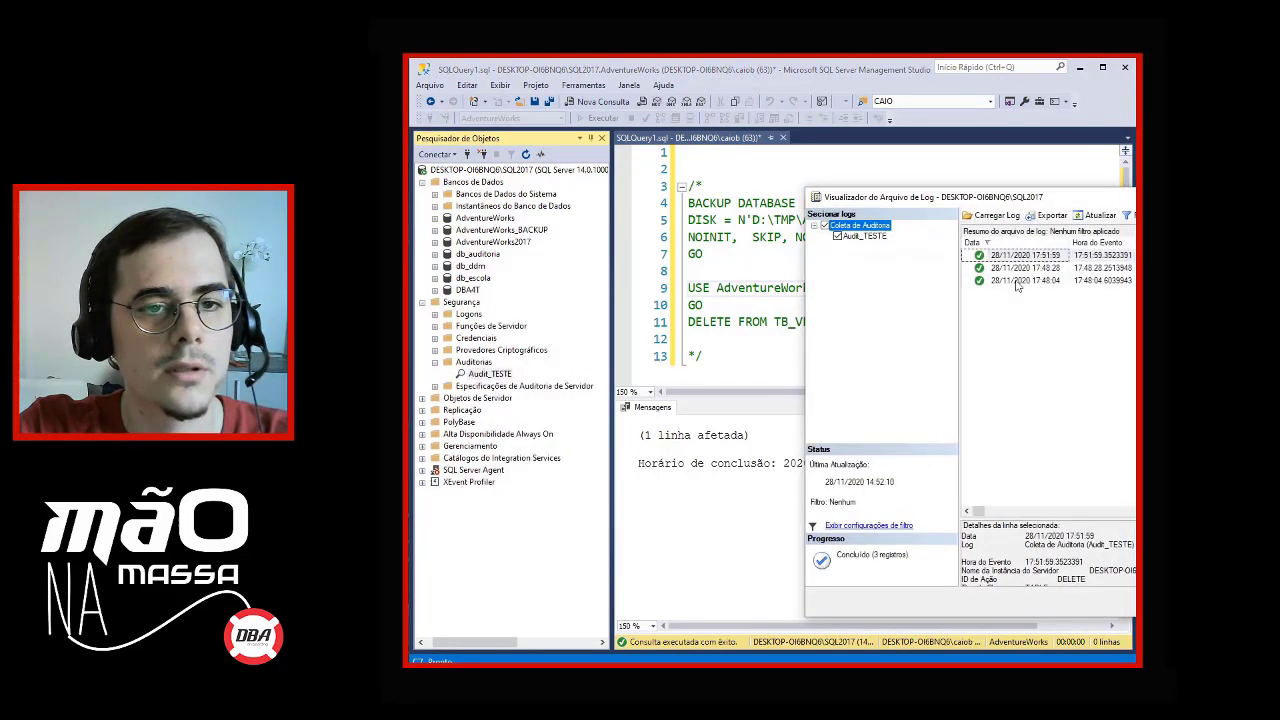
Enlarge the log viewer and its details area to examine the full record of the DELETE entry.
{"action": "left_click_drag", "start_coordinate": [1020, 205], "coordinate": [640, 143]}
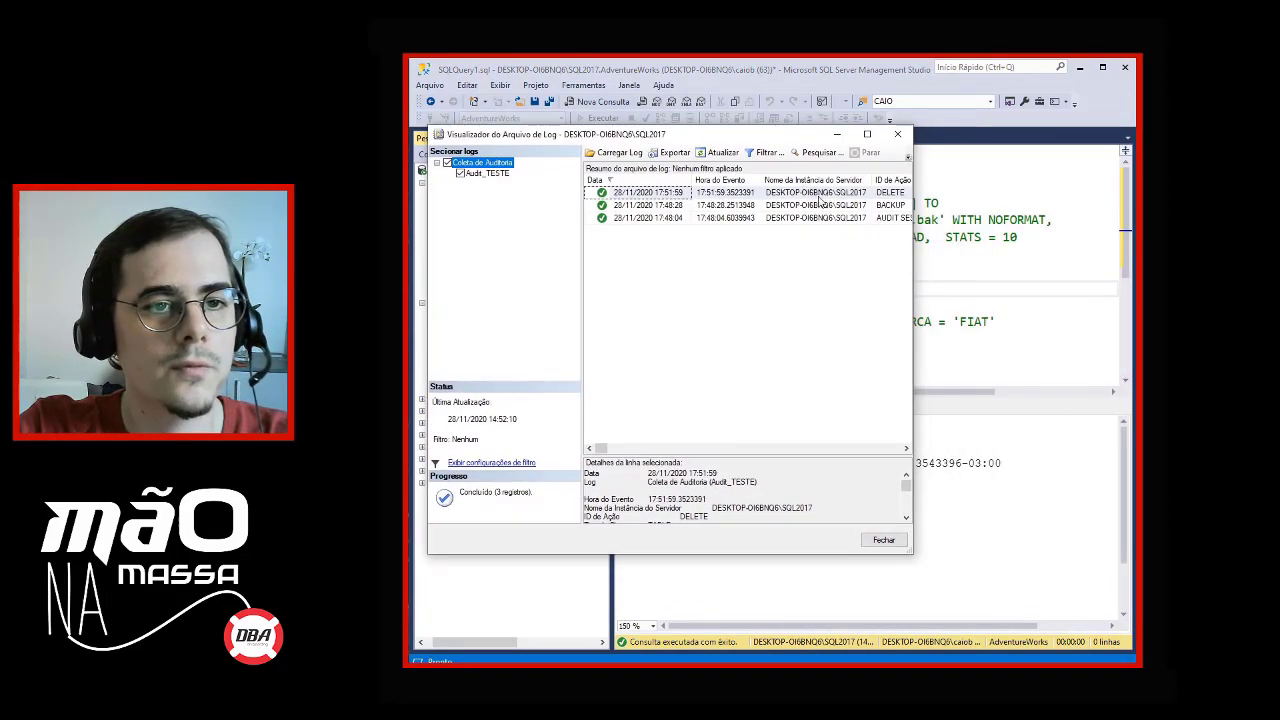
{"action": "left_click_drag", "start_coordinate": [912, 237], "coordinate": [1118, 265]}
{"action": "left_click_drag", "start_coordinate": [969, 553], "coordinate": [959, 625]}
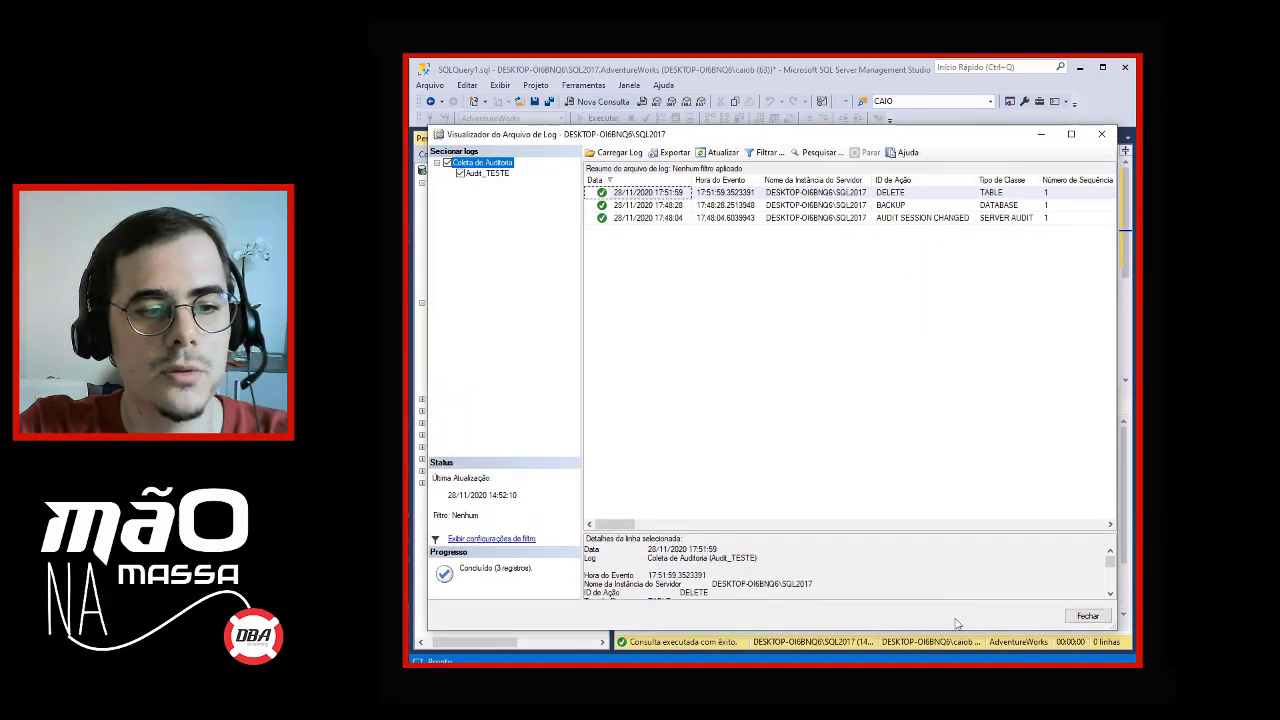
{"action": "left_click_drag", "start_coordinate": [903, 532], "coordinate": [894, 310]}
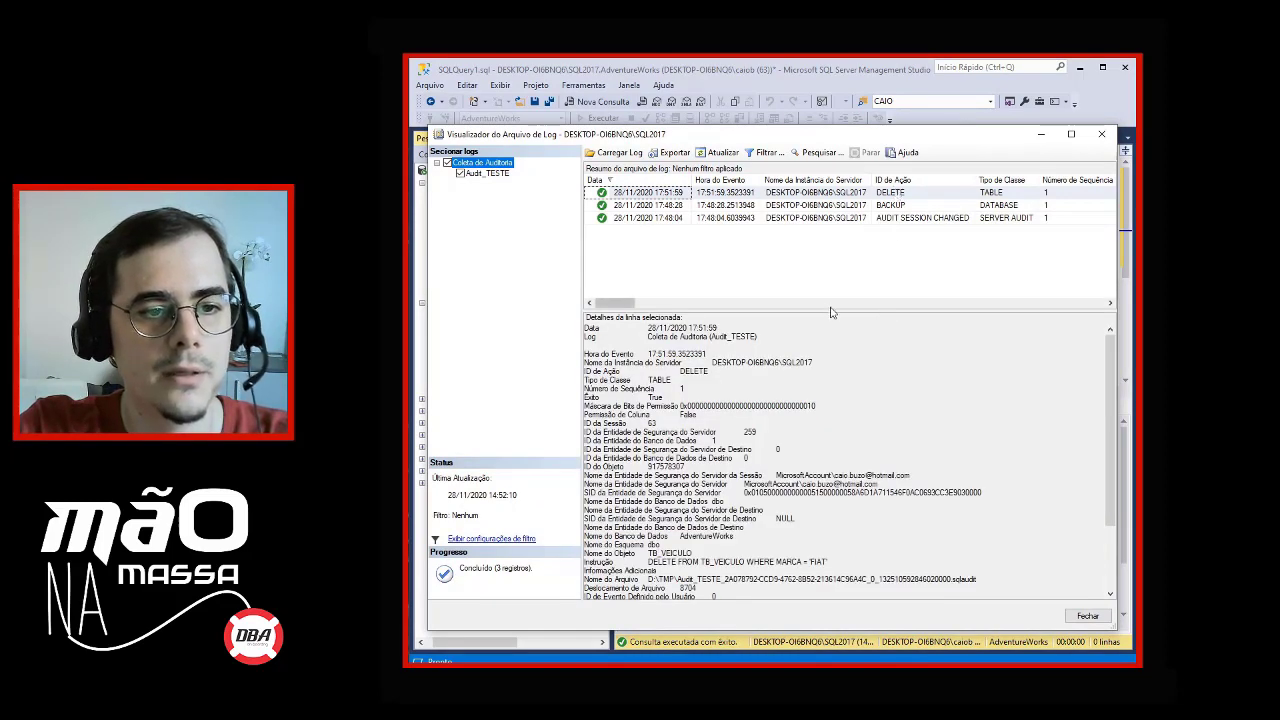
Enlarge the details area, examine the DELETE record's action, account, object, statement, client IP, application and audit file fields, and close the log viewer.
{"action": "left_click_drag", "start_coordinate": [834, 272], "coordinate": [835, 240]}
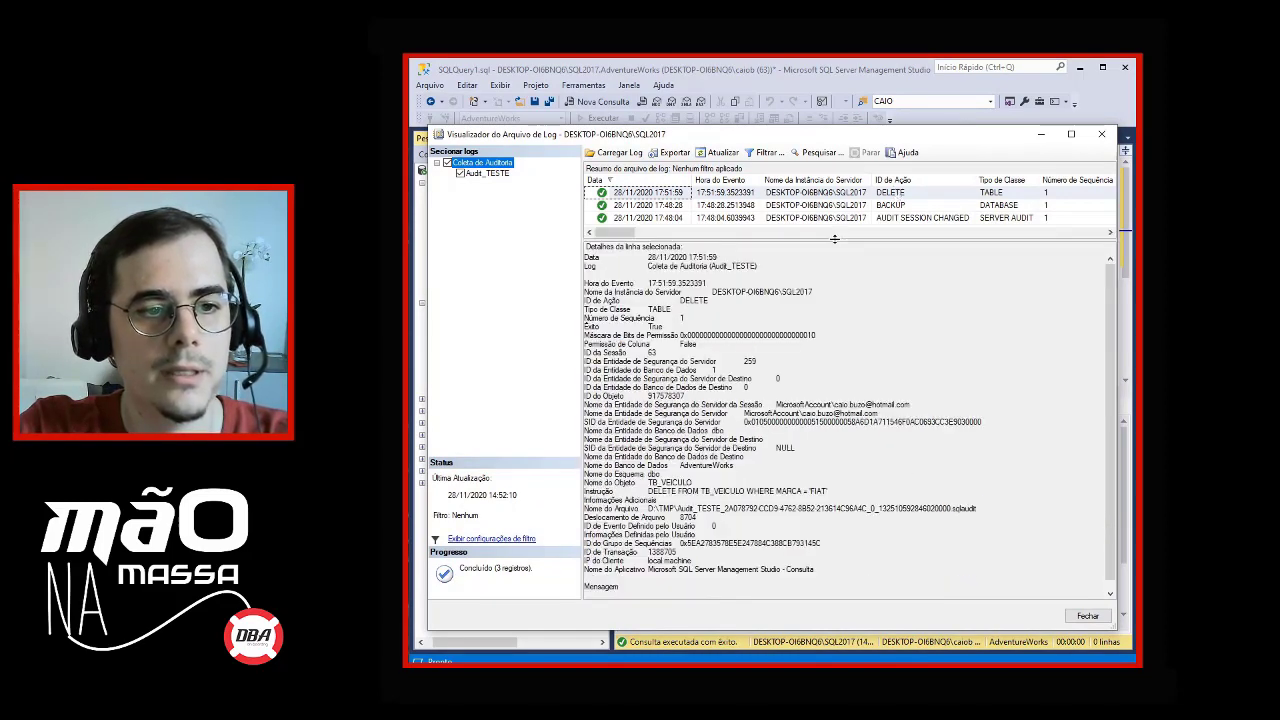
{"action": "left_click_drag", "start_coordinate": [713, 300], "coordinate": [678, 301]}
{"action": "double_click", "coordinate": [659, 310]}
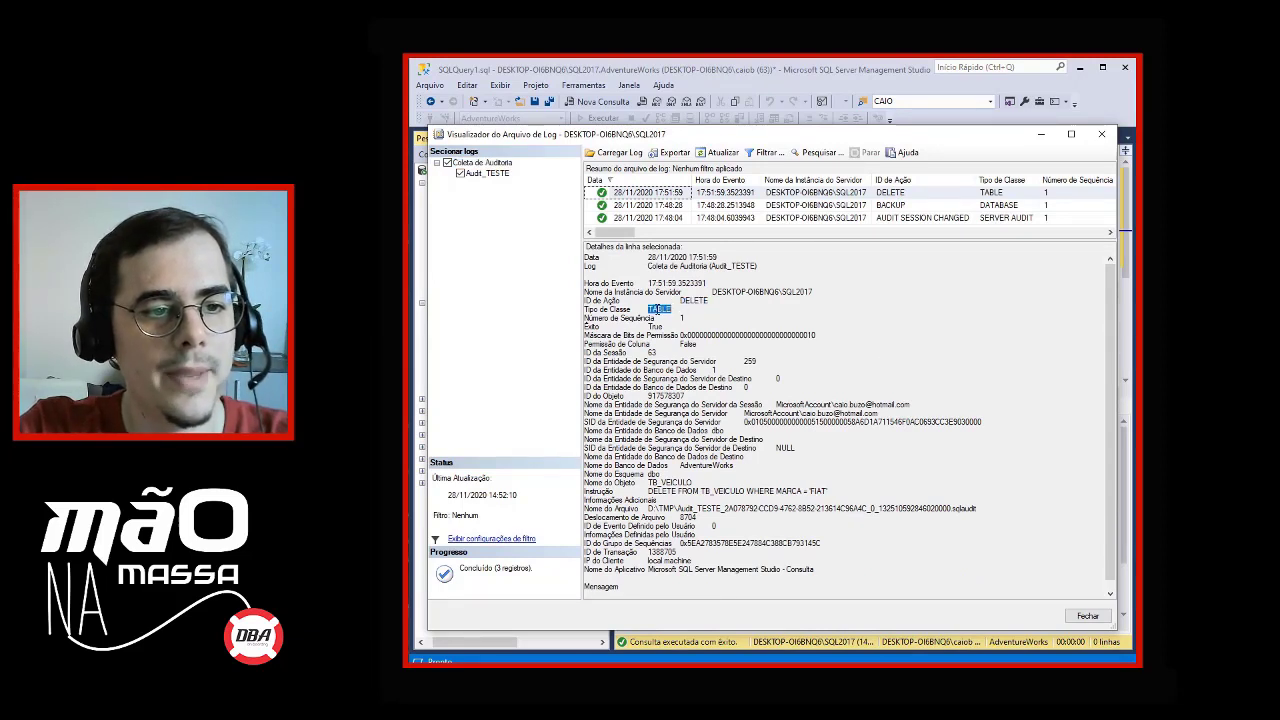
{"action": "left_click_drag", "start_coordinate": [912, 405], "coordinate": [575, 407]}
{"action": "left_click", "coordinate": [853, 397]}
{"action": "scroll", "coordinate": [853, 397], "scroll_direction": "down", "scroll_amount": 1}
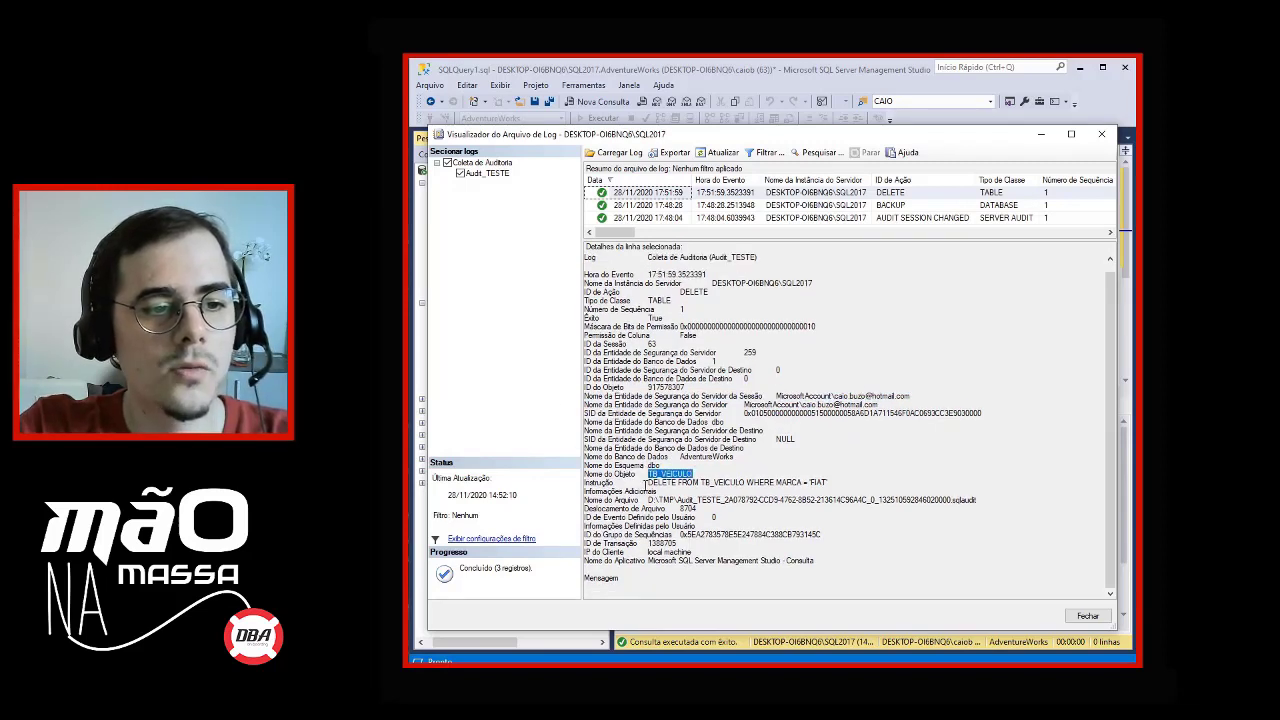
{"action": "left_click_drag", "start_coordinate": [648, 482], "coordinate": [837, 482]}
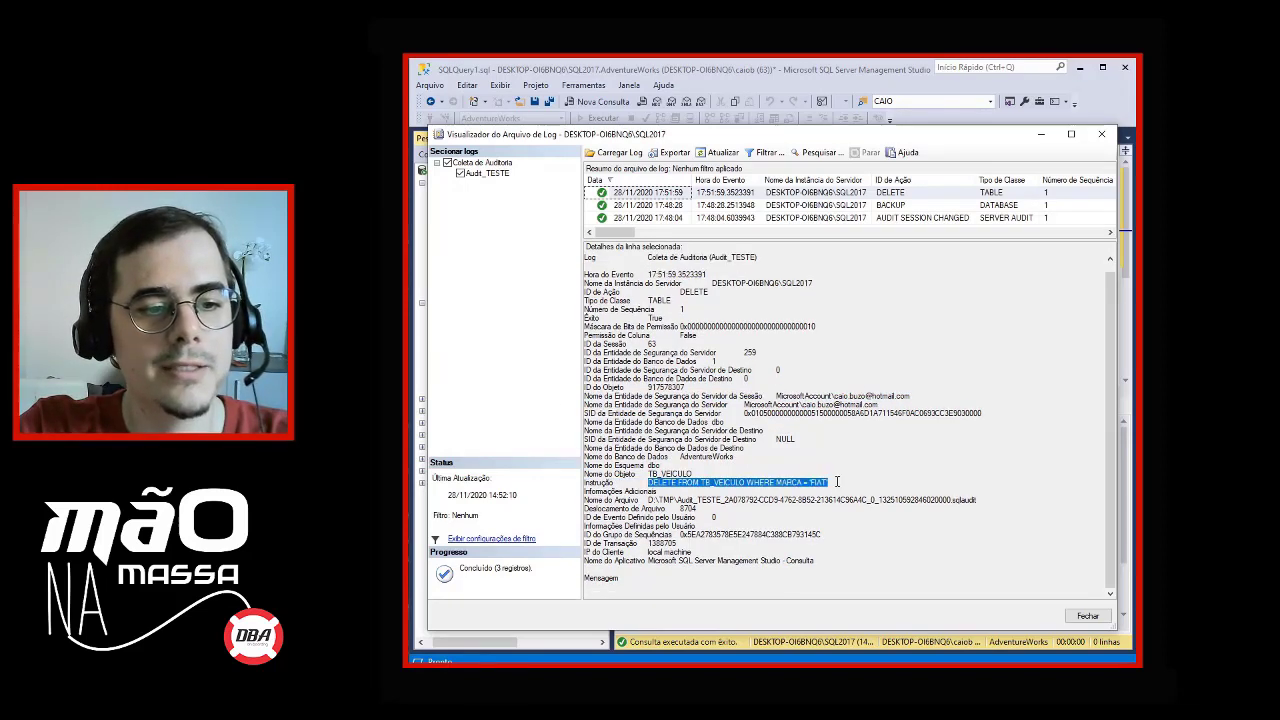
{"action": "left_click_drag", "start_coordinate": [701, 553], "coordinate": [584, 553]}
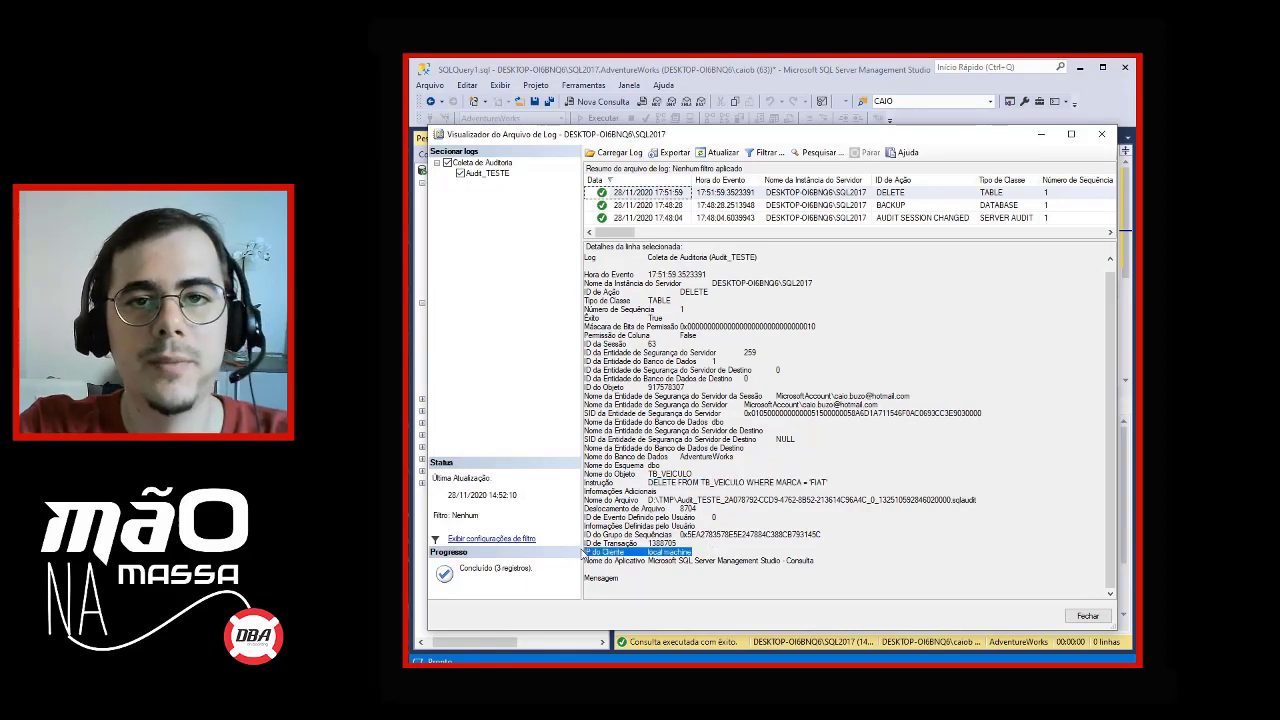
{"action": "left_click_drag", "start_coordinate": [846, 562], "coordinate": [577, 557]}
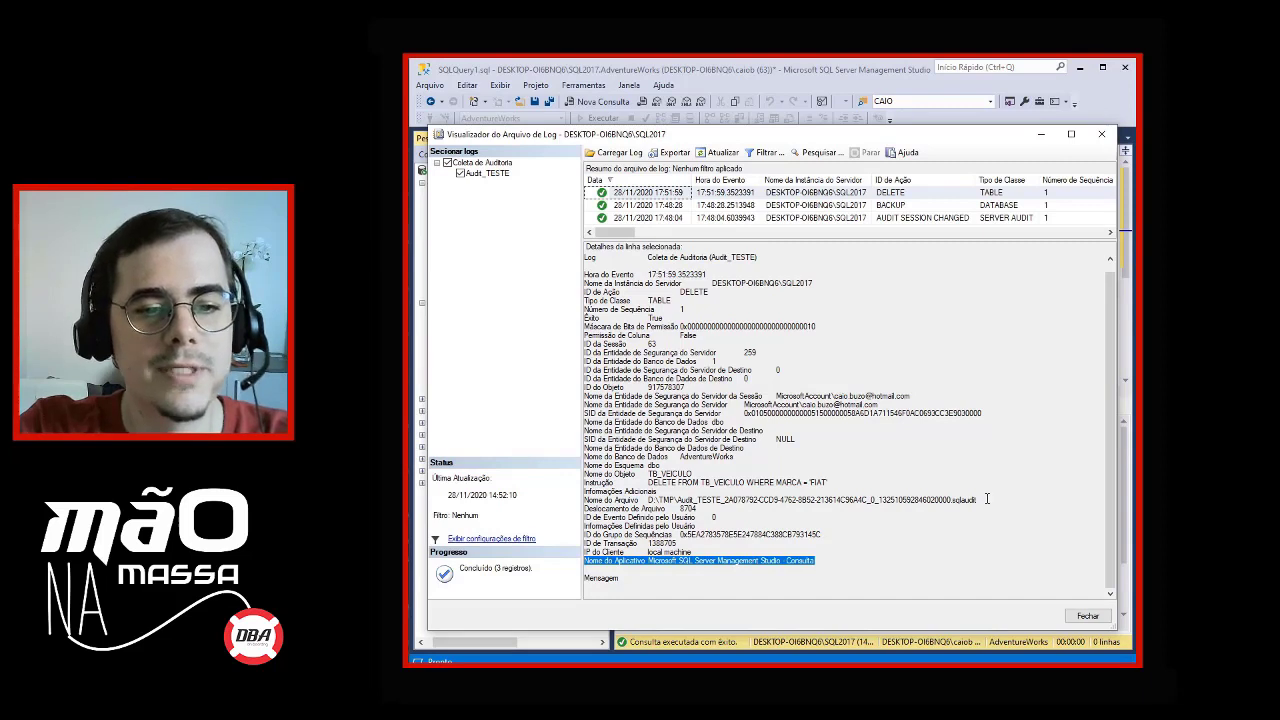
{"action": "left_click_drag", "start_coordinate": [987, 499], "coordinate": [648, 501]}
{"action": "left_click", "coordinate": [745, 474]}
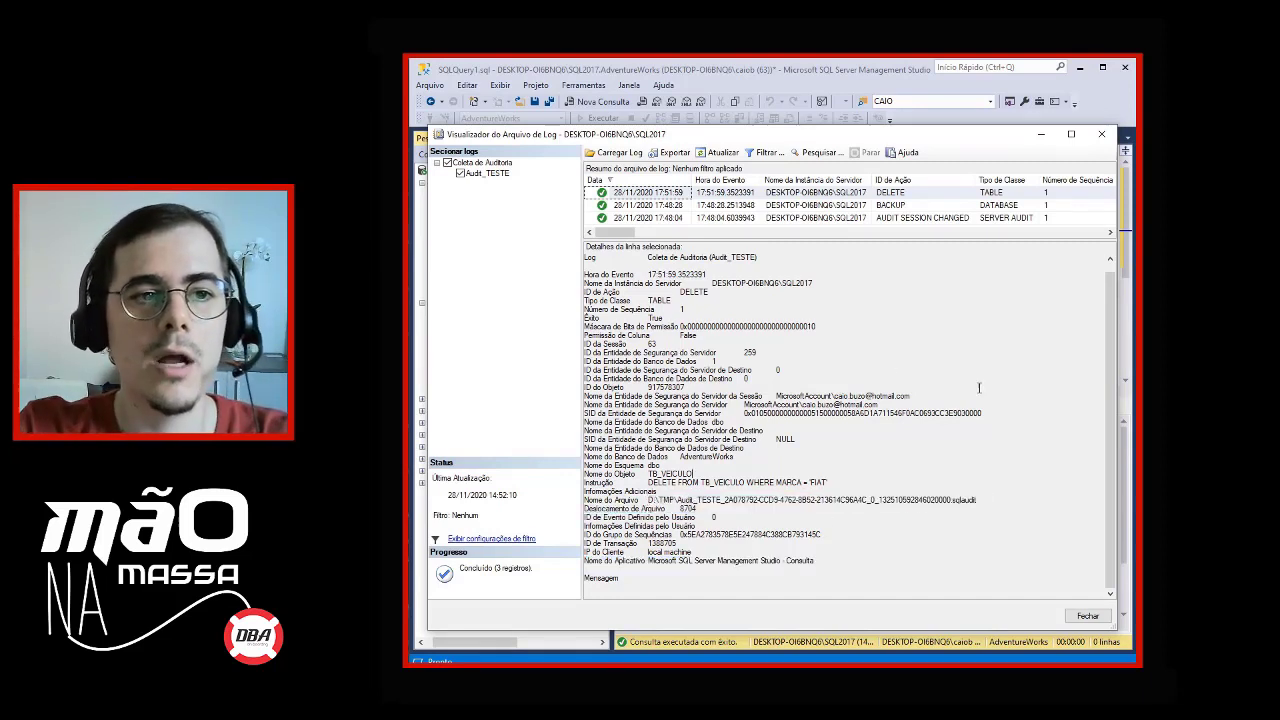
{"action": "left_click", "coordinate": [1101, 137]}
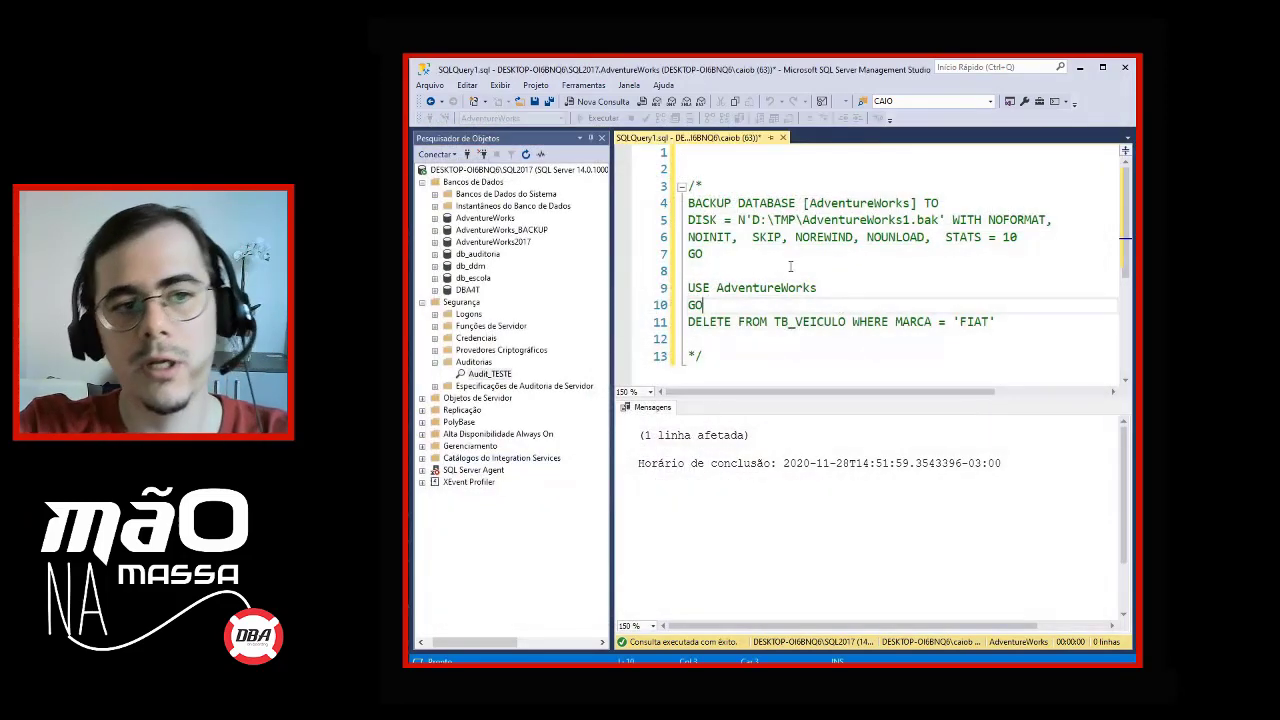
{"action": "left_click_drag", "start_coordinate": [790, 256], "coordinate": [686, 203]}
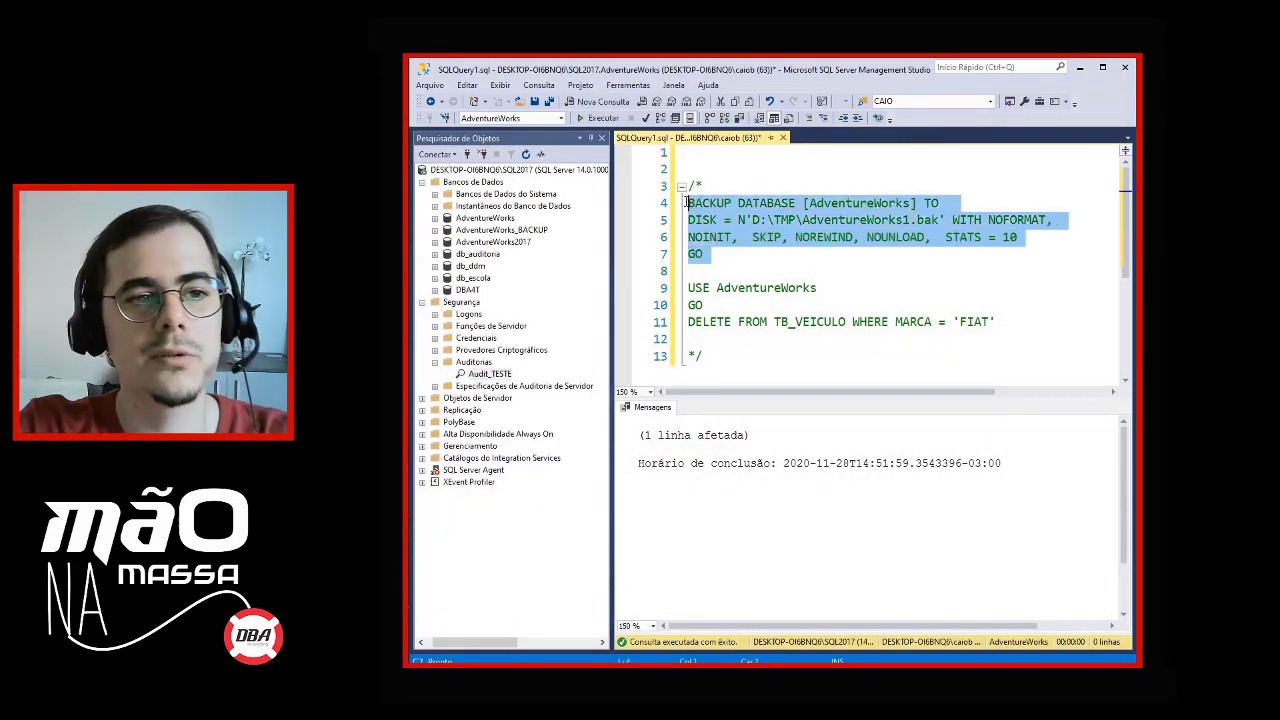
{"action": "left_click", "coordinate": [784, 262]}
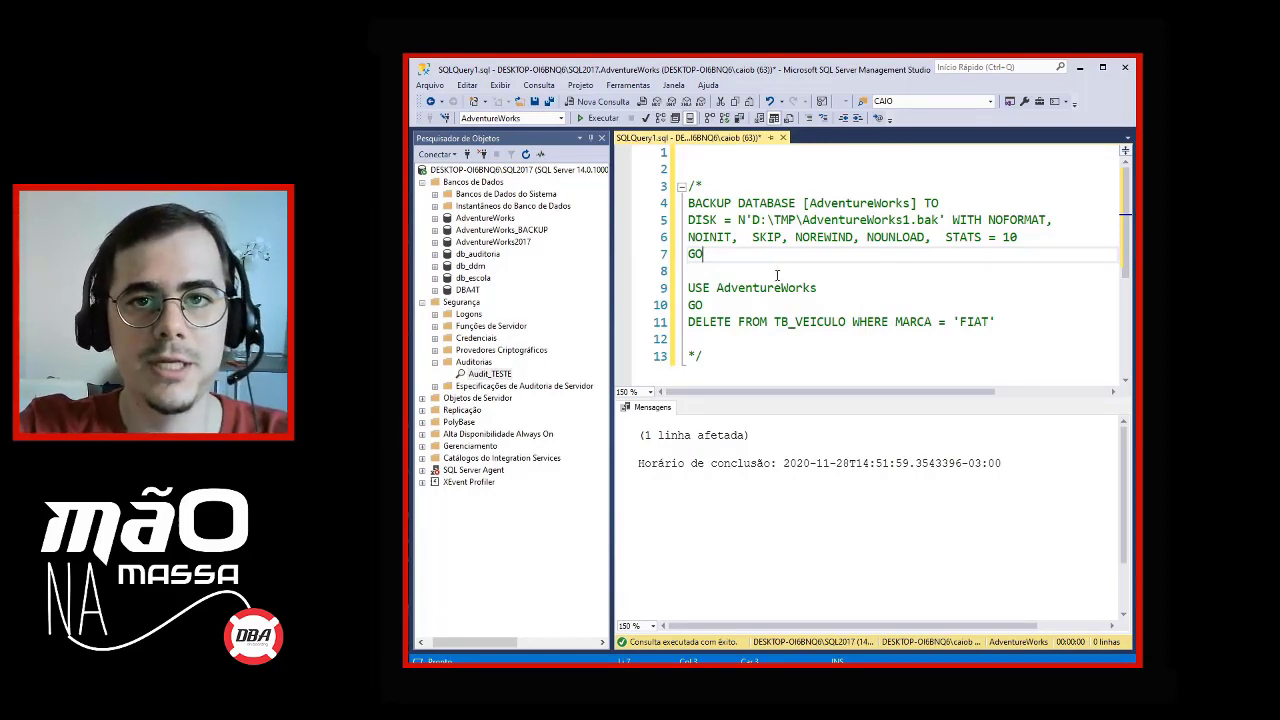
Script the Audit_TESTE server audit as CREATE into a new query editor window.
{"action": "right_click", "coordinate": [494, 378]}
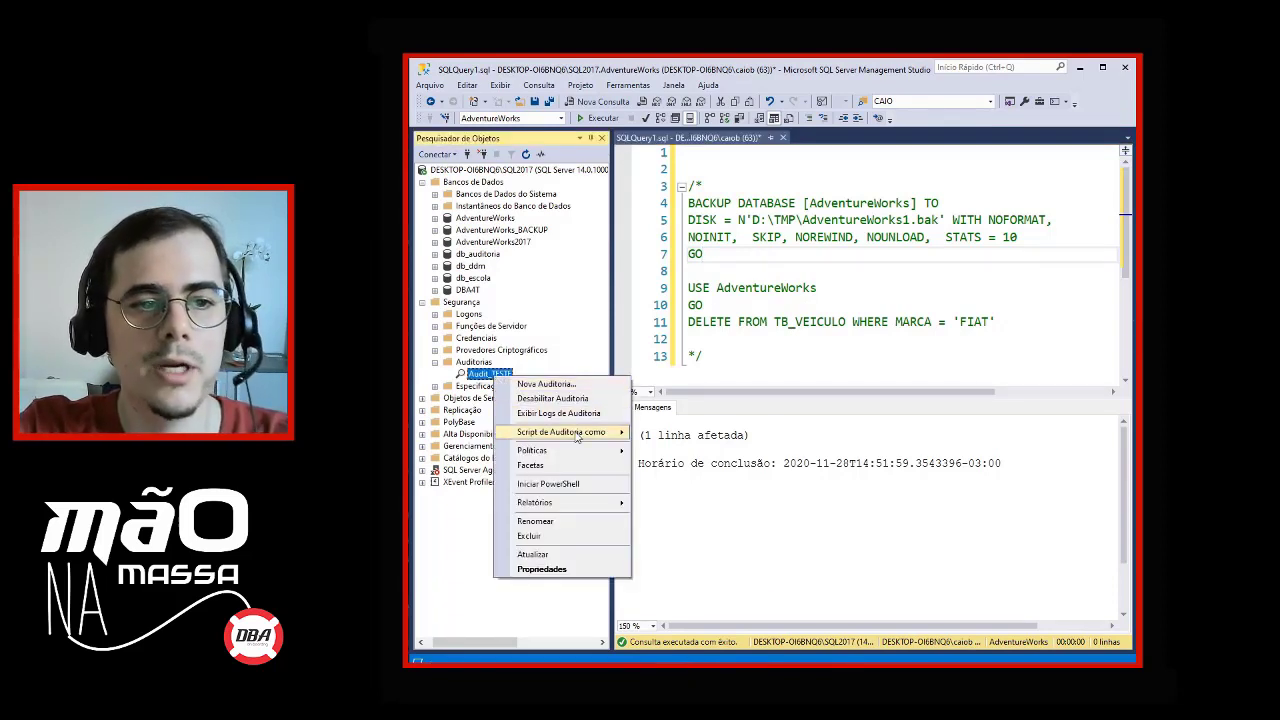
{"action": "mouse_move", "coordinate": [577, 437]}
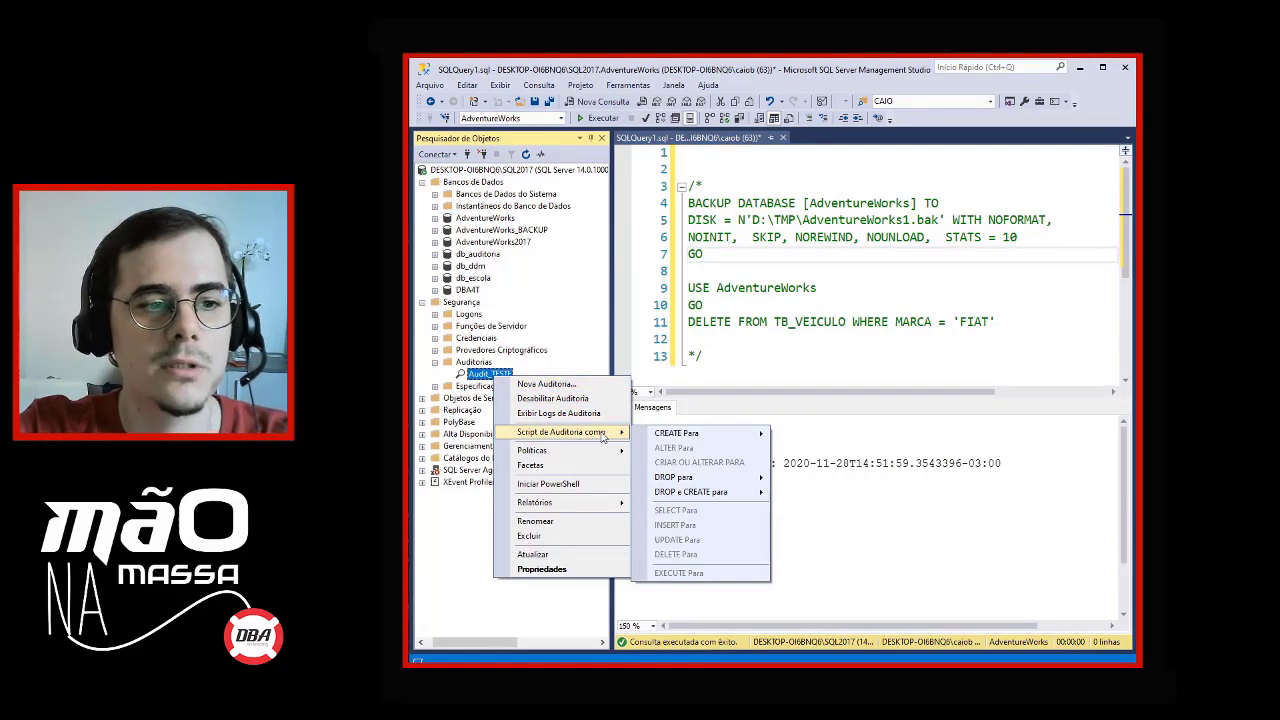
{"action": "mouse_move", "coordinate": [716, 436]}
{"action": "left_click", "coordinate": [822, 436]}
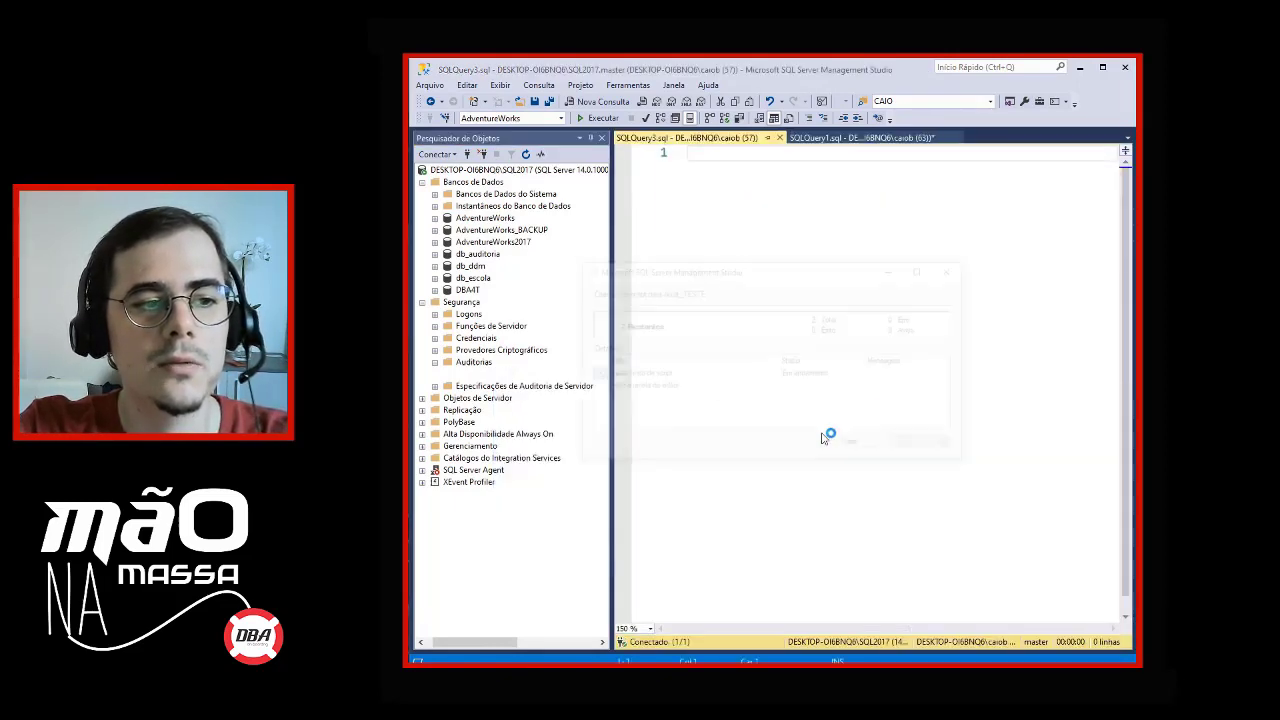
{"action": "left_click", "coordinate": [888, 303]}
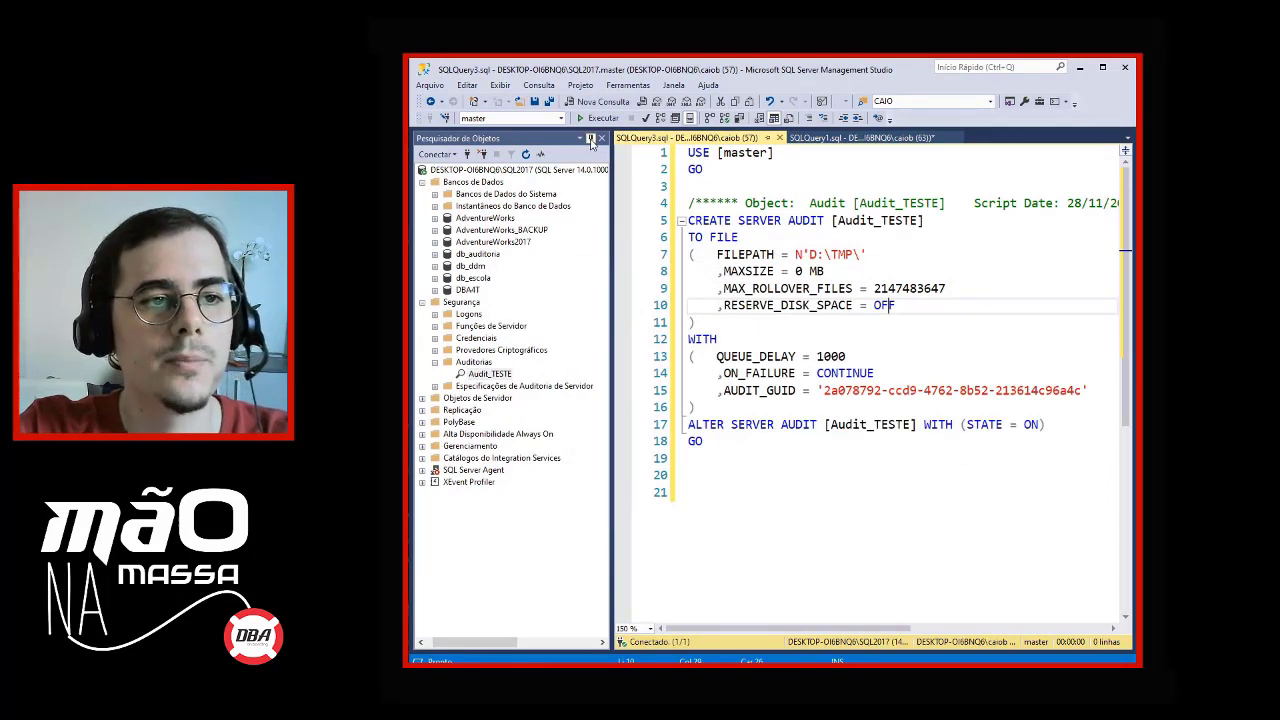
Auto-hide Object Explorer and examine the FILEPATH and MAX_ROLLOVER_FILES settings in the Audit_TESTE creation script.
{"action": "left_click", "coordinate": [591, 138]}
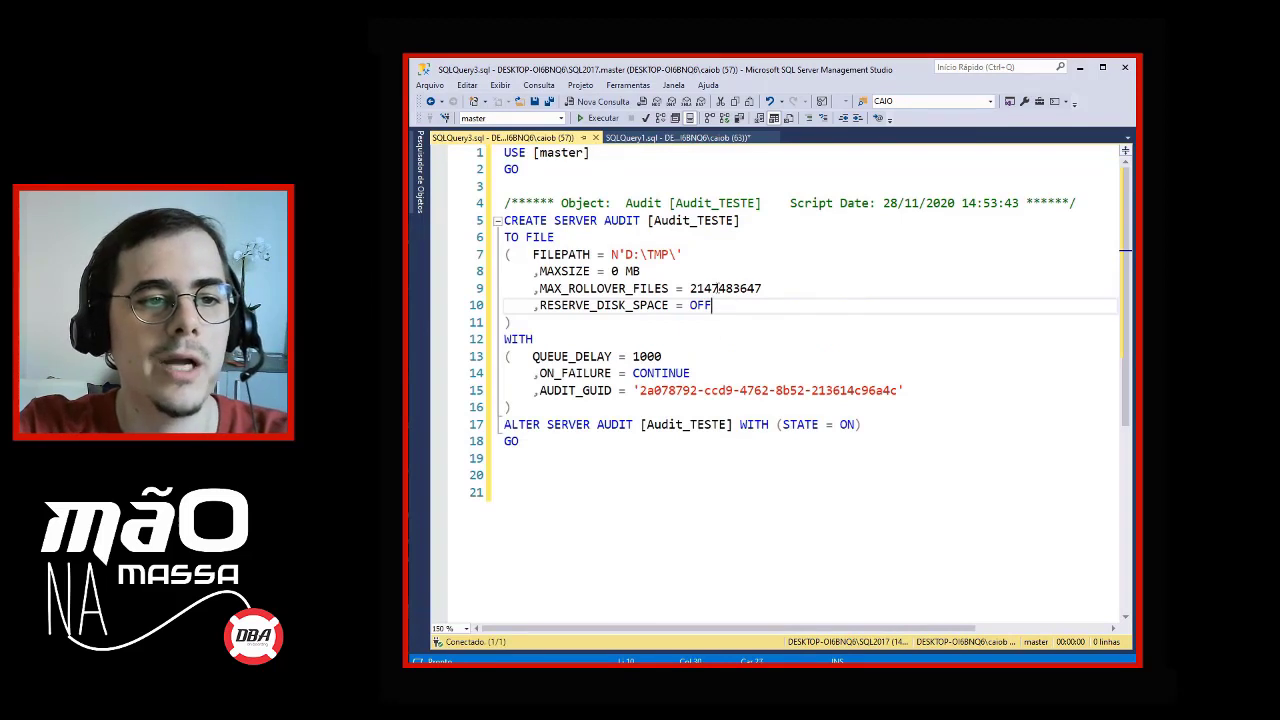
{"action": "double_click", "coordinate": [725, 288]}
{"action": "double_click", "coordinate": [630, 254]}
{"action": "left_click_drag", "start_coordinate": [643, 254], "coordinate": [668, 255]}
{"action": "left_click", "coordinate": [762, 350]}
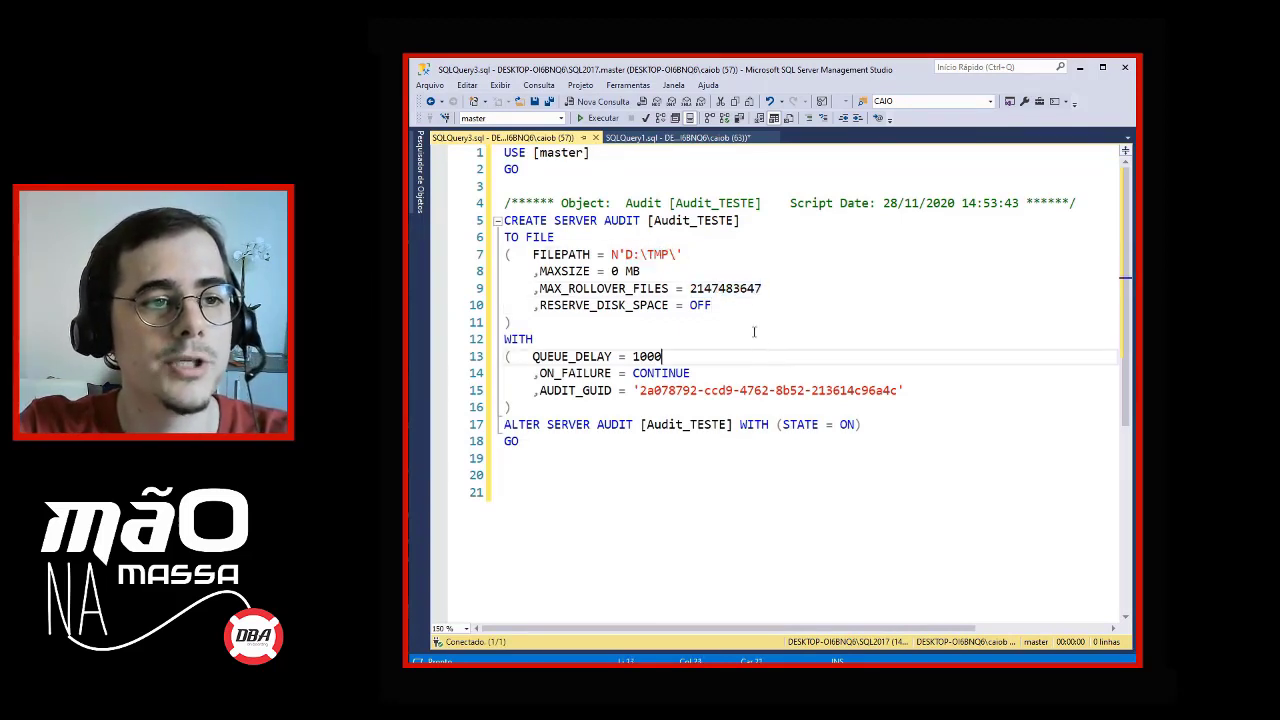
Pin Object Explorer again and script ServerAuditSpecification from the server audit specifications as CREATE into a new query editor window.
{"action": "left_click", "coordinate": [420, 172]}
{"action": "left_click", "coordinate": [719, 138]}
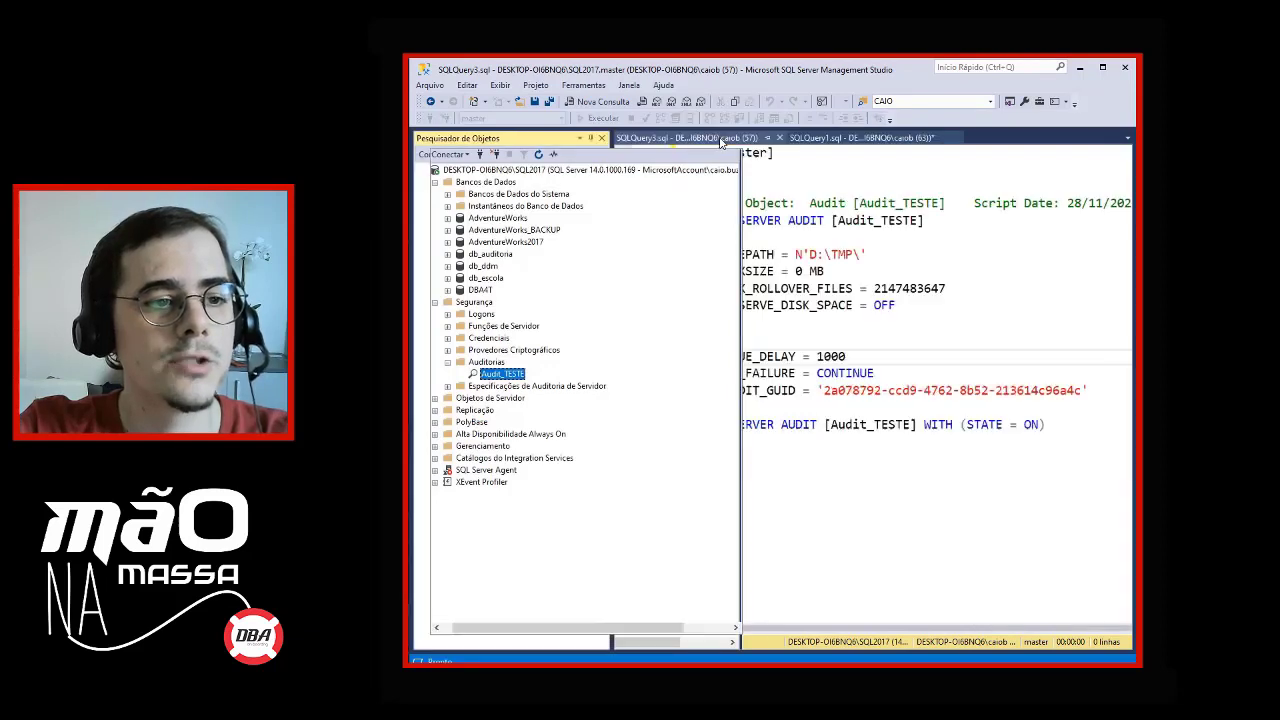
{"action": "left_click", "coordinate": [435, 387]}
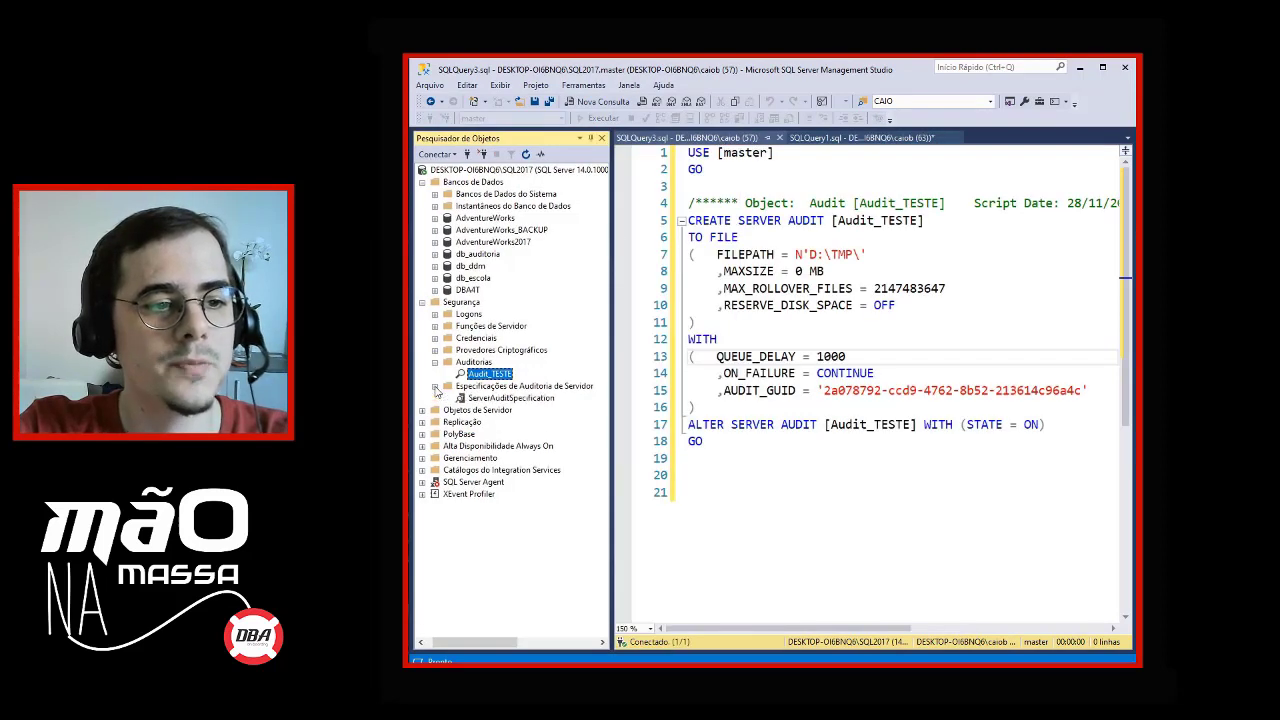
{"action": "right_click", "coordinate": [499, 400]}
{"action": "mouse_move", "coordinate": [660, 447]}
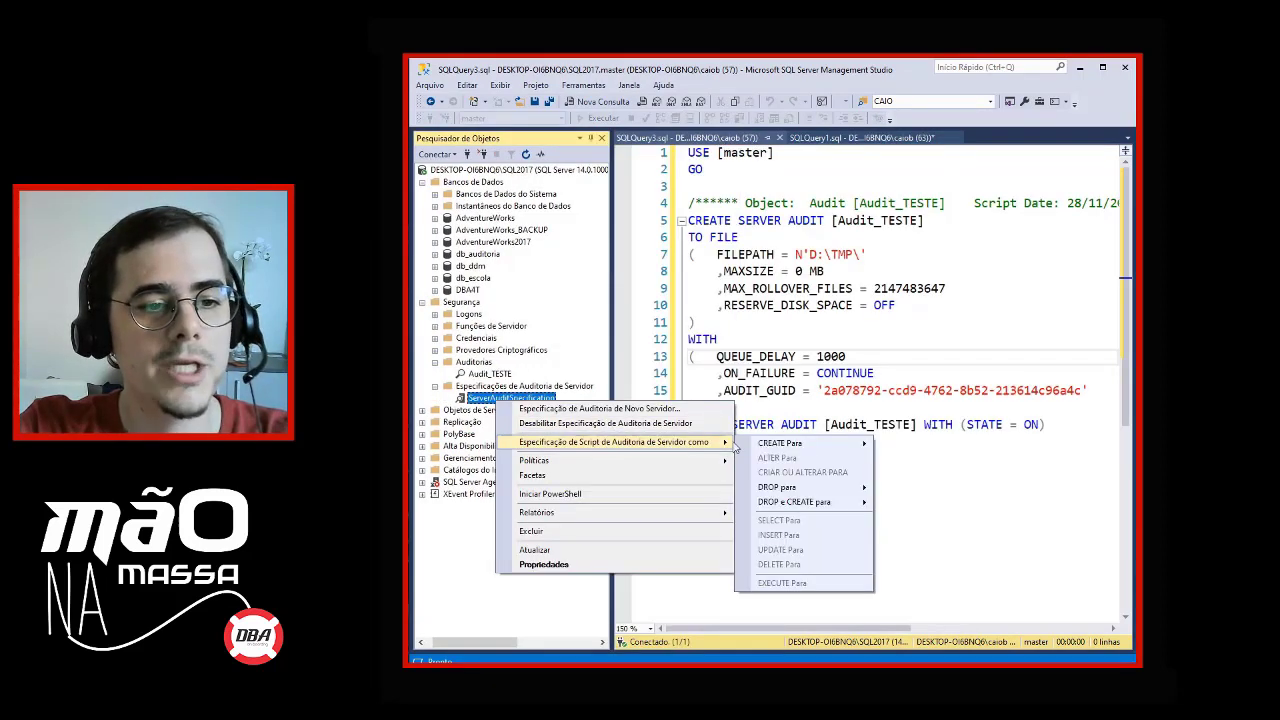
{"action": "mouse_move", "coordinate": [862, 439]}
{"action": "left_click", "coordinate": [940, 443]}
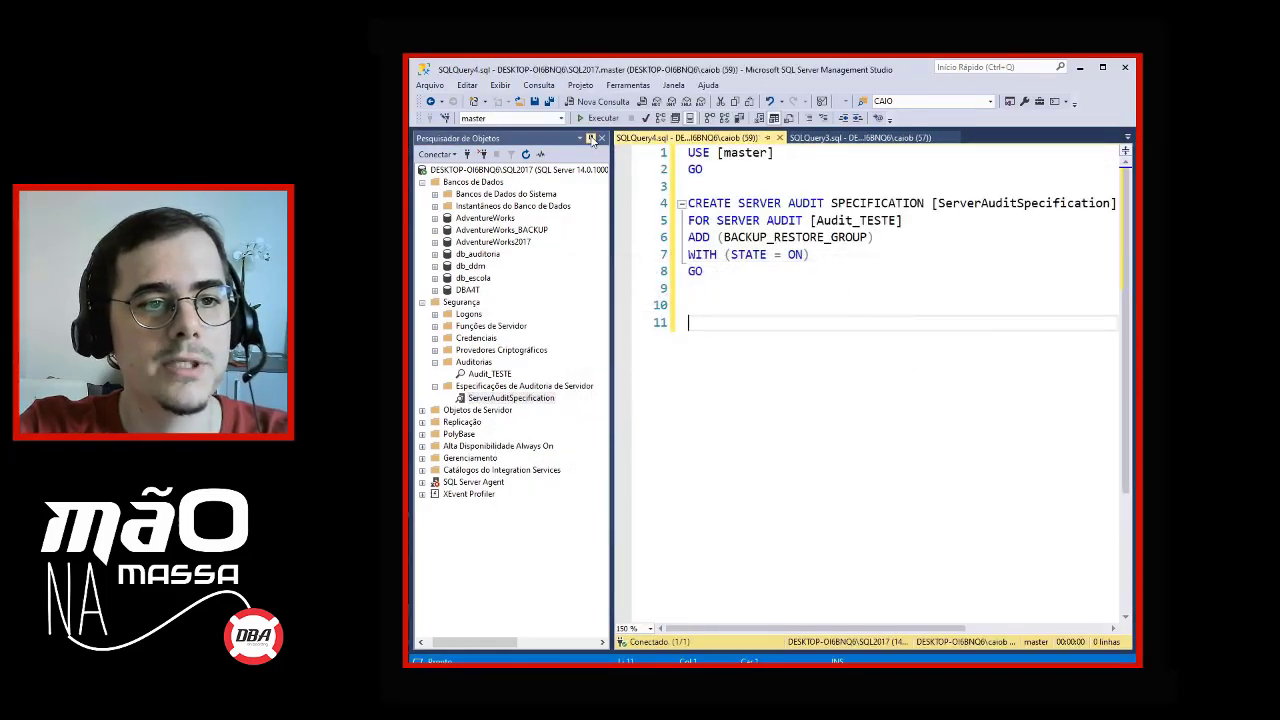
Auto-hide Object Explorer and examine the BACKUP_RESTORE_GROUP action and the Audit_TESTE reference in the server audit specification script.
{"action": "left_click", "coordinate": [590, 137]}
{"action": "left_click_drag", "start_coordinate": [729, 237], "coordinate": [473, 240]}
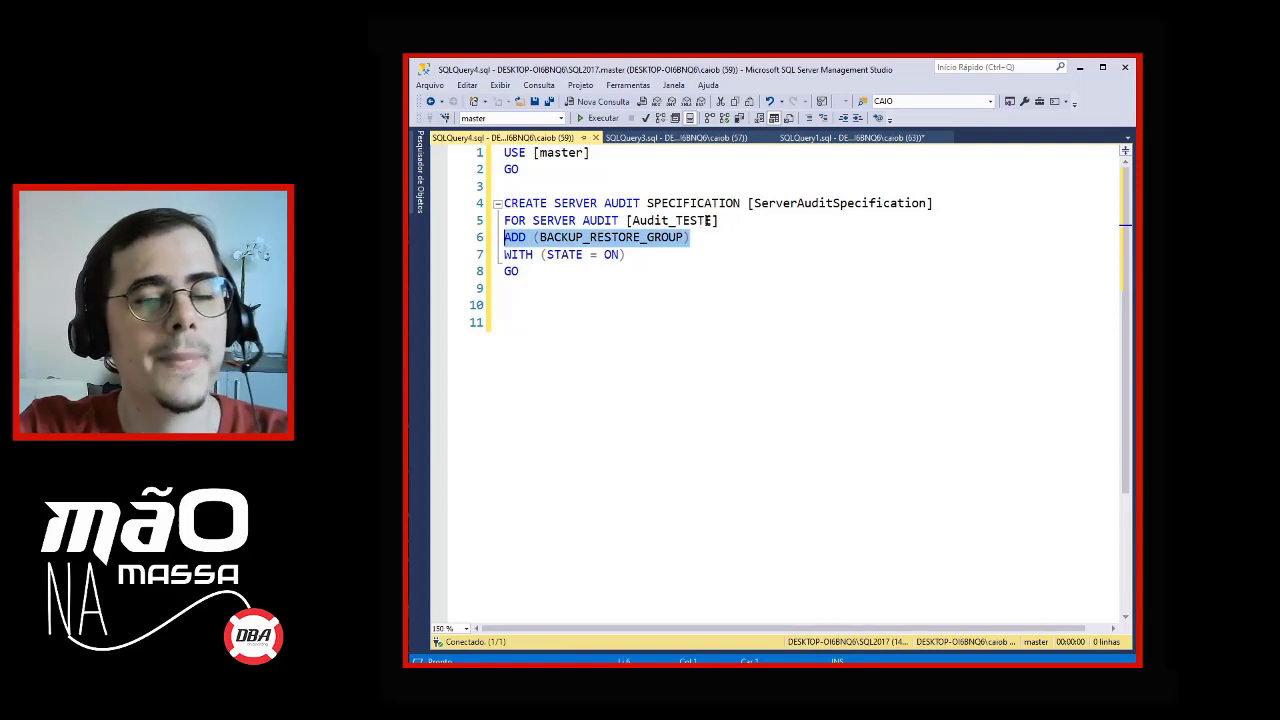
{"action": "double_click", "coordinate": [708, 220]}
{"action": "double_click", "coordinate": [710, 203]}
{"action": "double_click", "coordinate": [693, 220]}
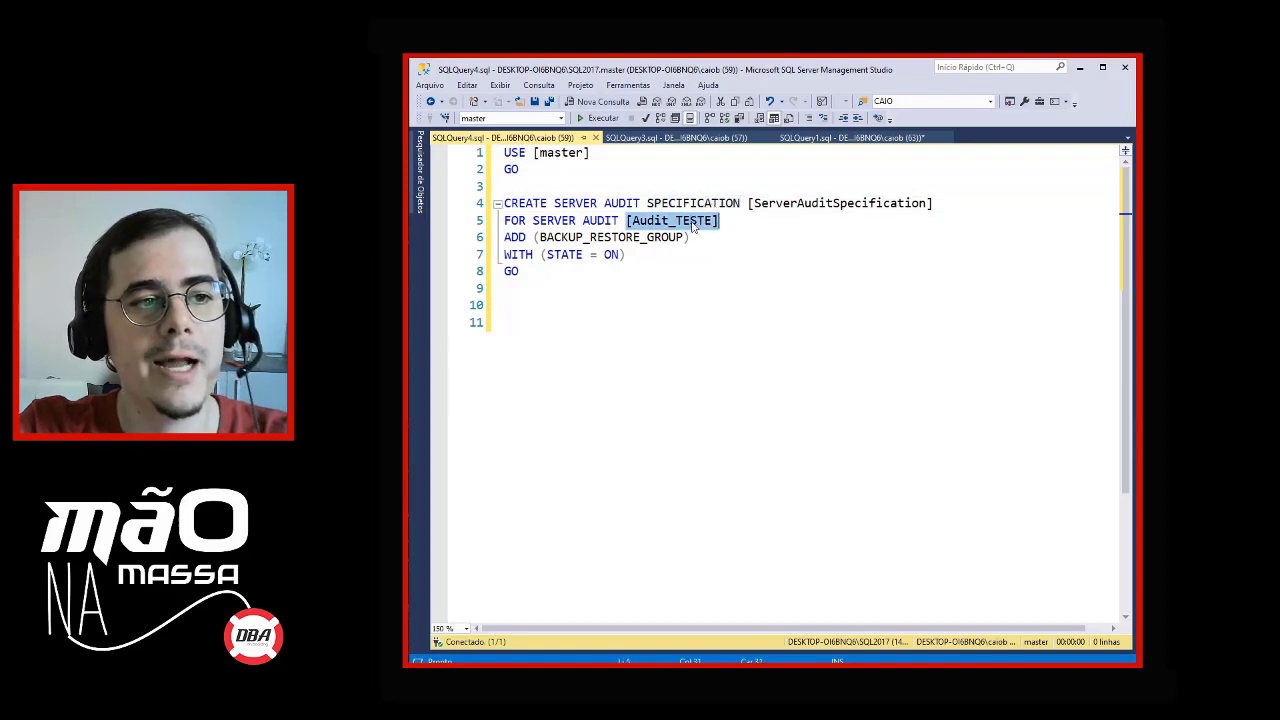
{"action": "left_click", "coordinate": [628, 254]}
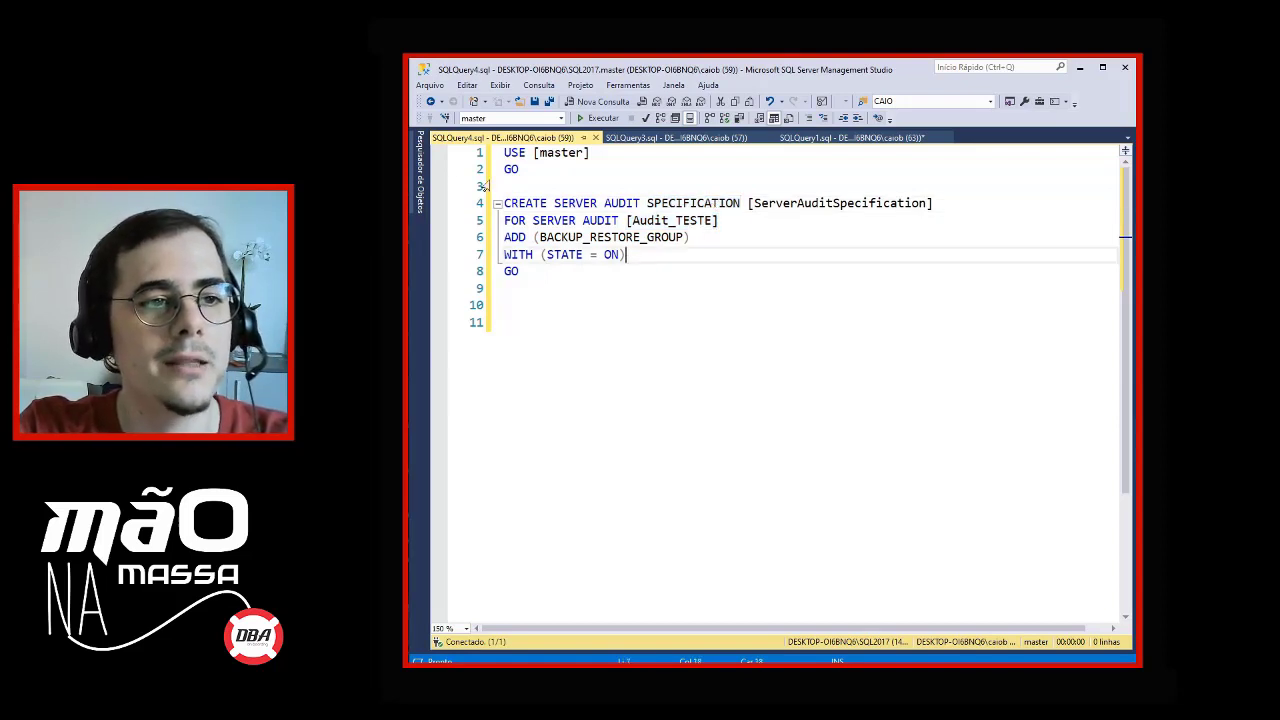
Script DatabaseAuditSpecification from AdventureWorks' database audit specifications as CREATE into a new query editor window.
{"action": "left_click", "coordinate": [420, 172]}
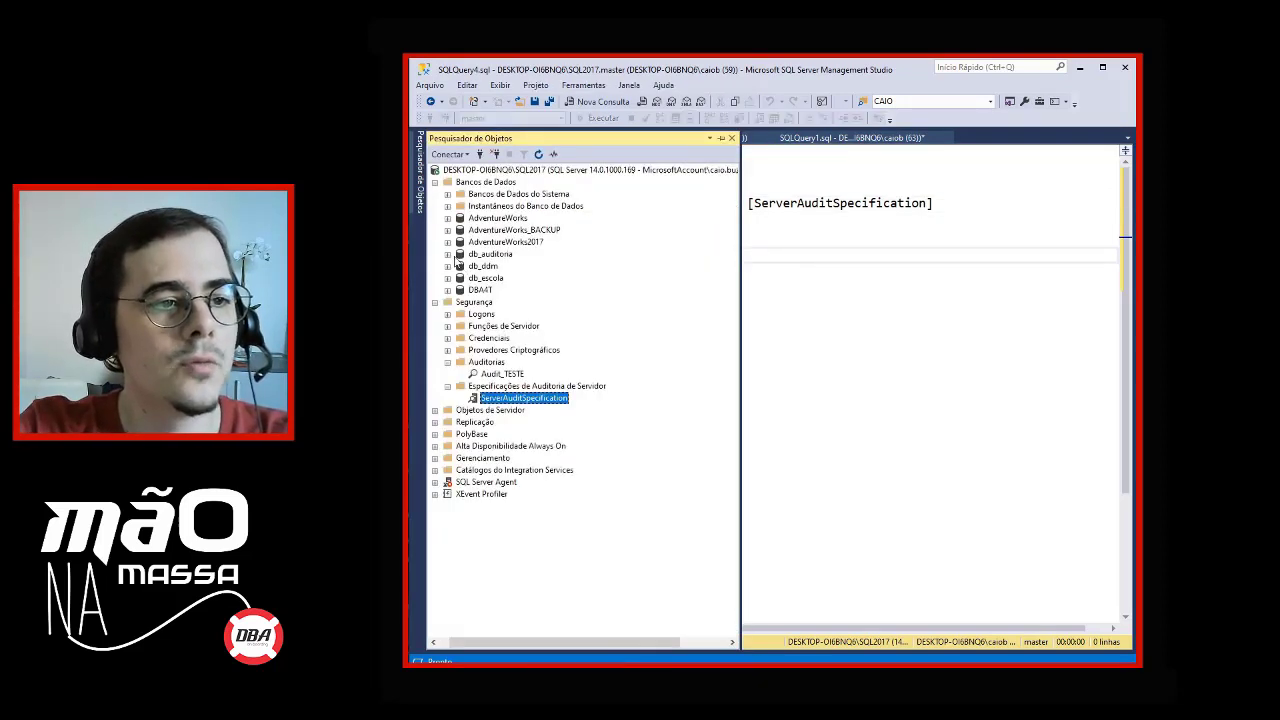
{"action": "left_click", "coordinate": [447, 219]}
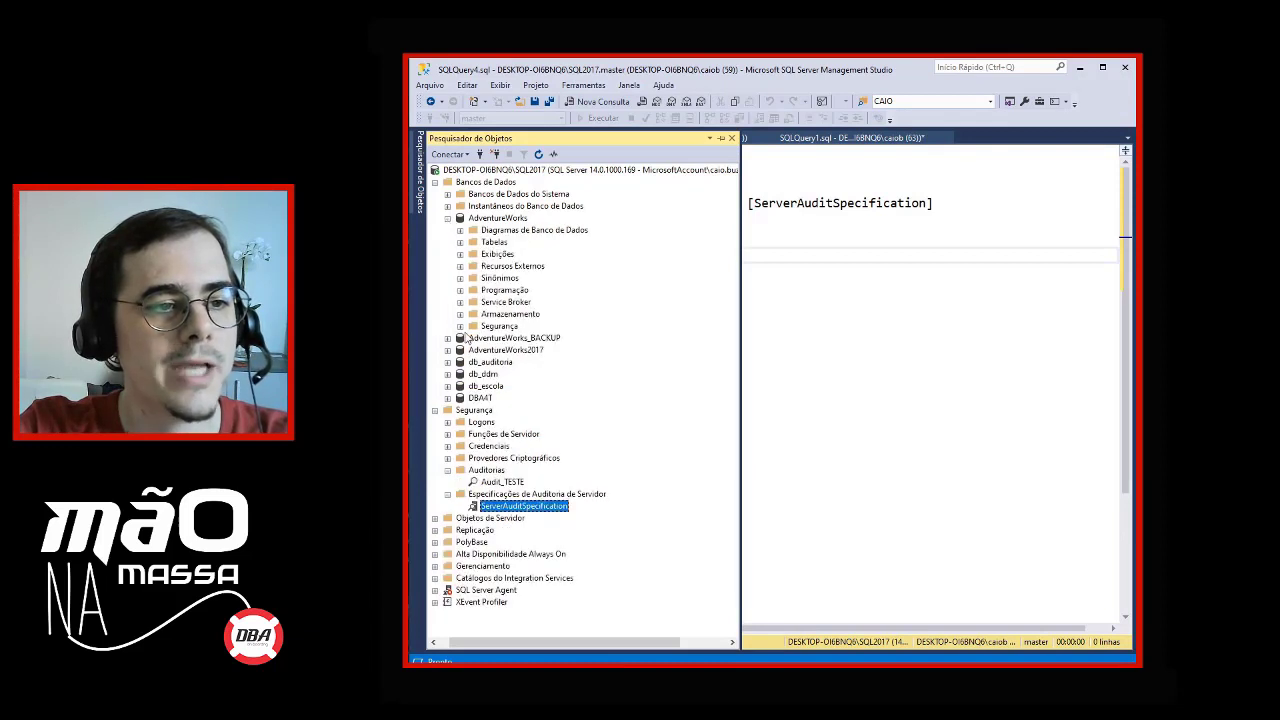
{"action": "left_click", "coordinate": [461, 327]}
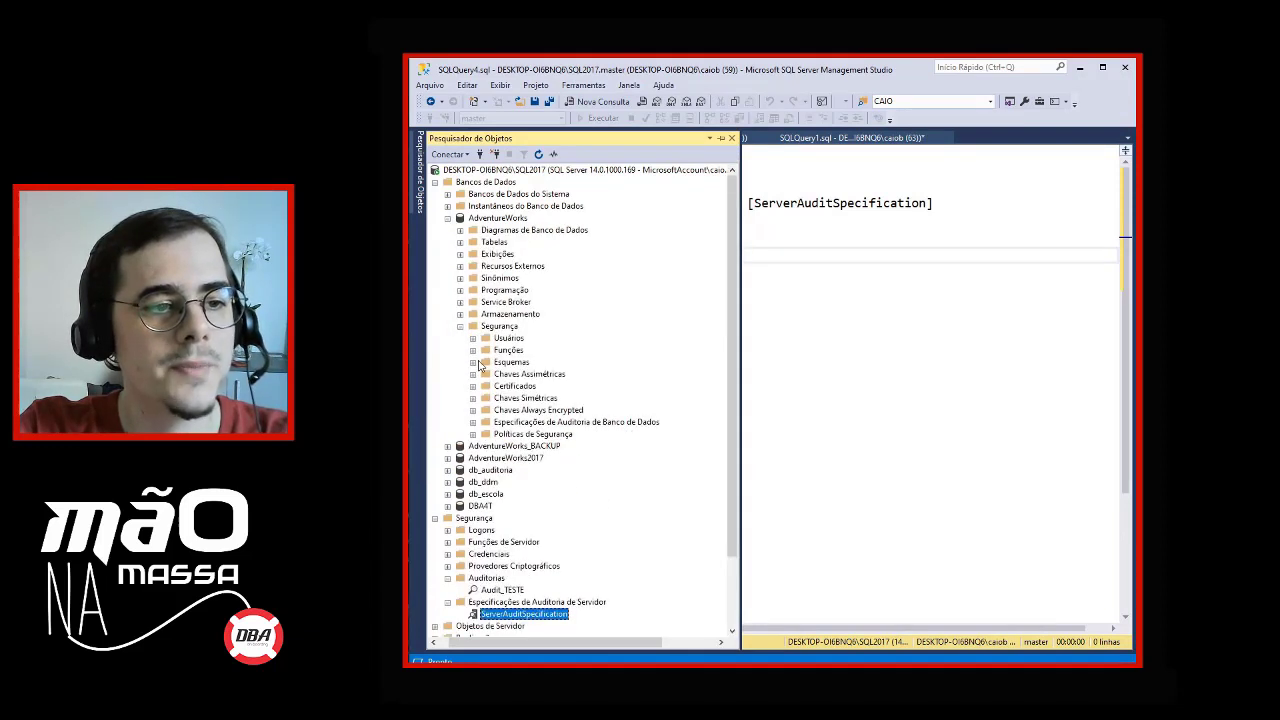
{"action": "left_click", "coordinate": [473, 423]}
{"action": "right_click", "coordinate": [539, 437]}
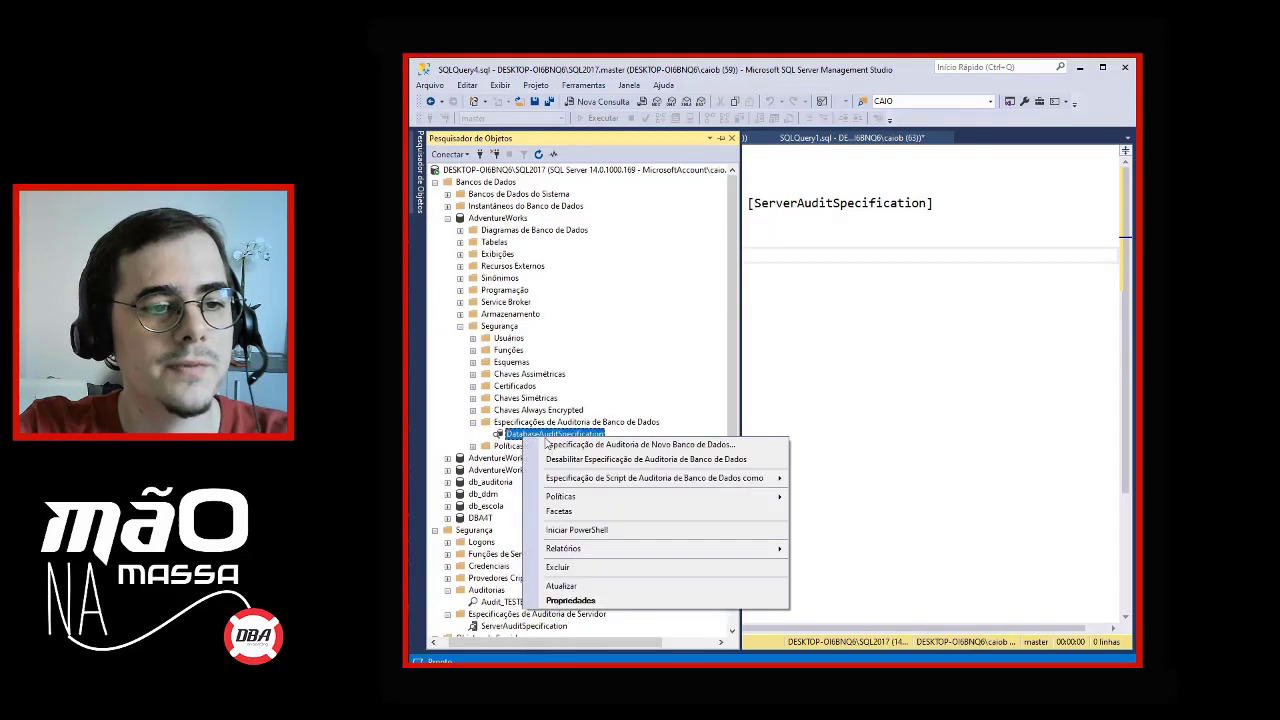
{"action": "mouse_move", "coordinate": [767, 479]}
{"action": "mouse_move", "coordinate": [842, 486]}
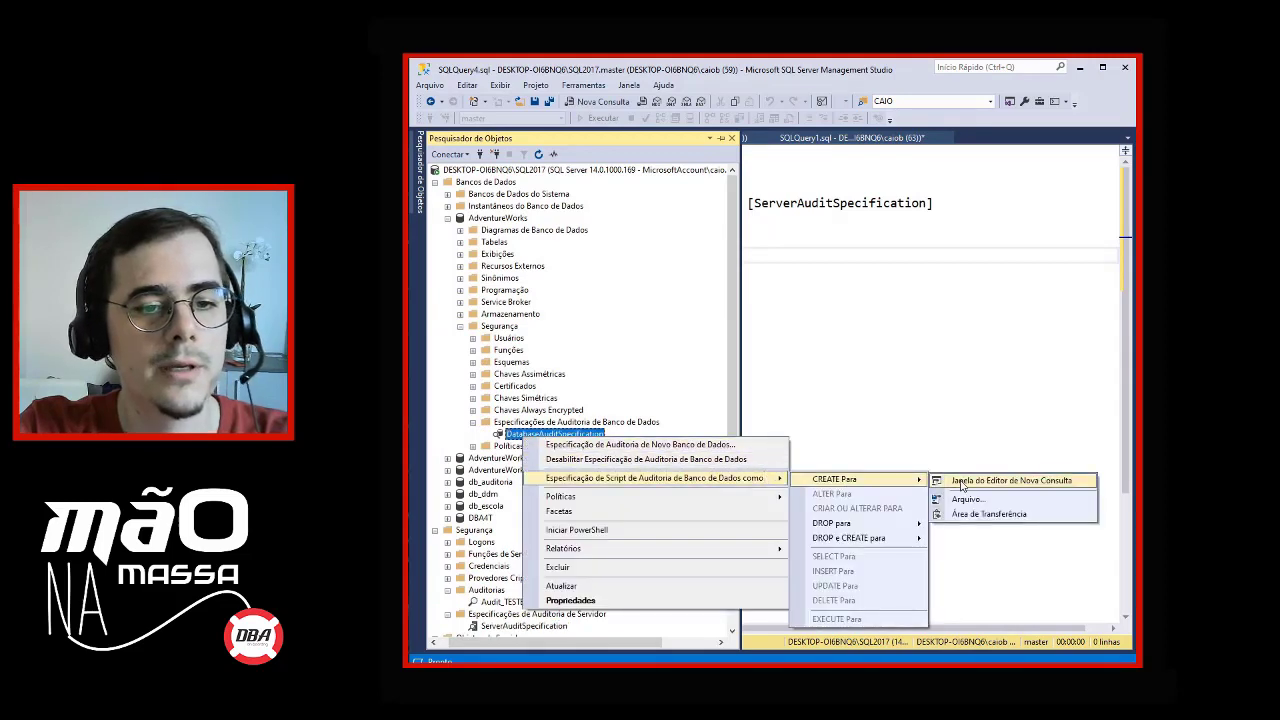
{"action": "left_click", "coordinate": [1005, 480]}
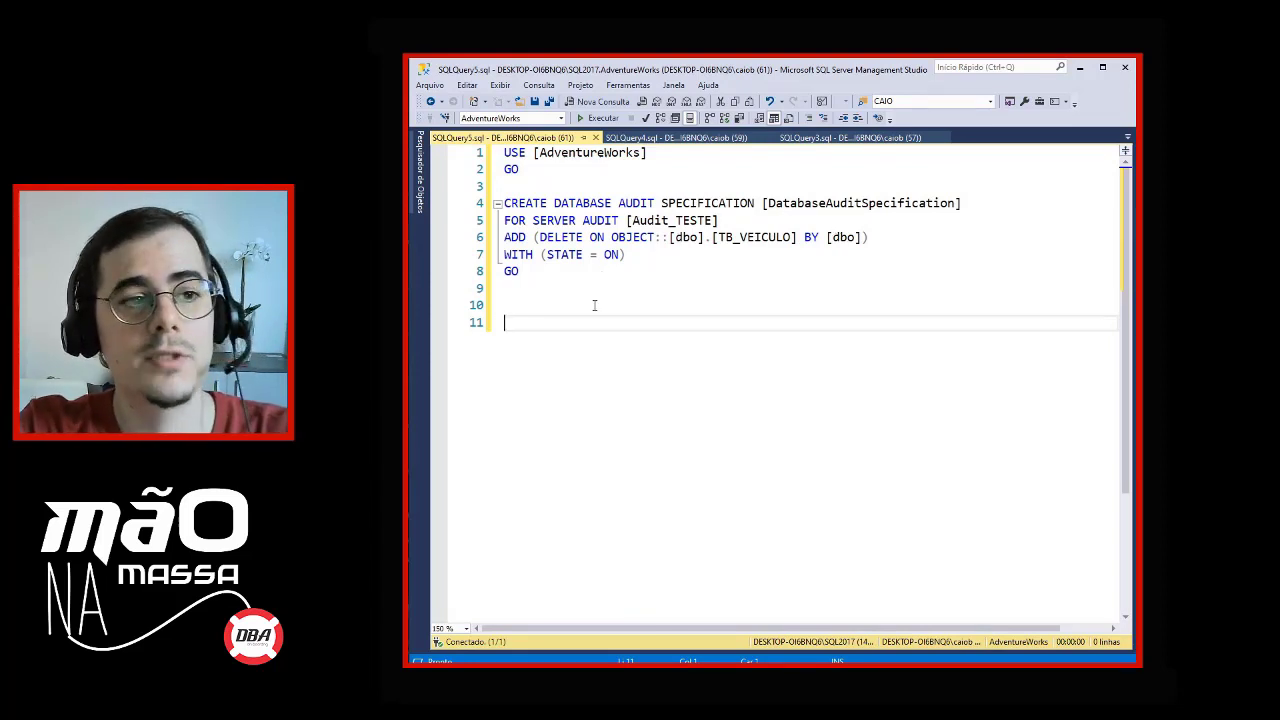
Move the whole DatabaseAuditSpecification script into the SQLQuery4 query, below the server audit specification script.
{"action": "key", "text": "ctrl+a"}
{"action": "key", "text": "ctrl+c"}
{"action": "key", "text": "Delete"}
{"action": "left_click", "coordinate": [672, 147]}
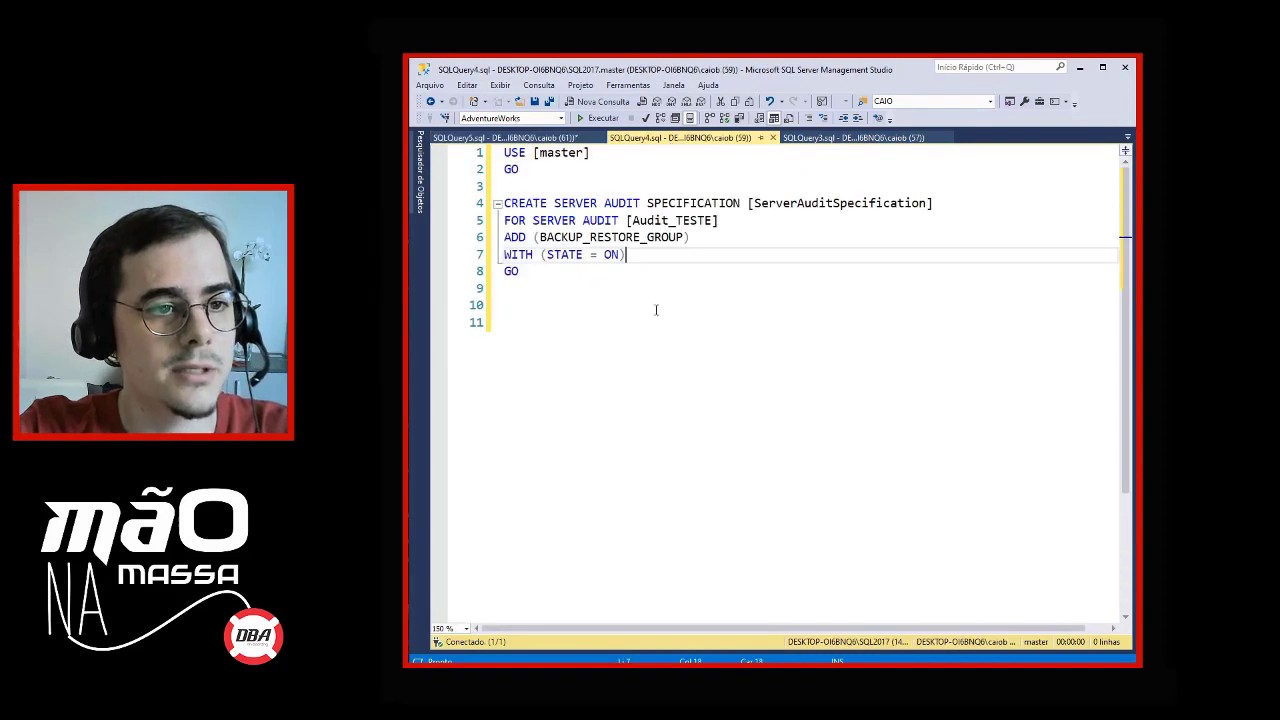
{"action": "left_click", "coordinate": [628, 305]}
{"action": "key", "text": "ctrl+v"}
Move the combined server and database specification scripts from SQLQuery4 to the end of the Audit_TESTE script in SQLQuery3.
{"action": "key", "text": "ctrl+a"}
{"action": "key", "text": "ctrl+c"}
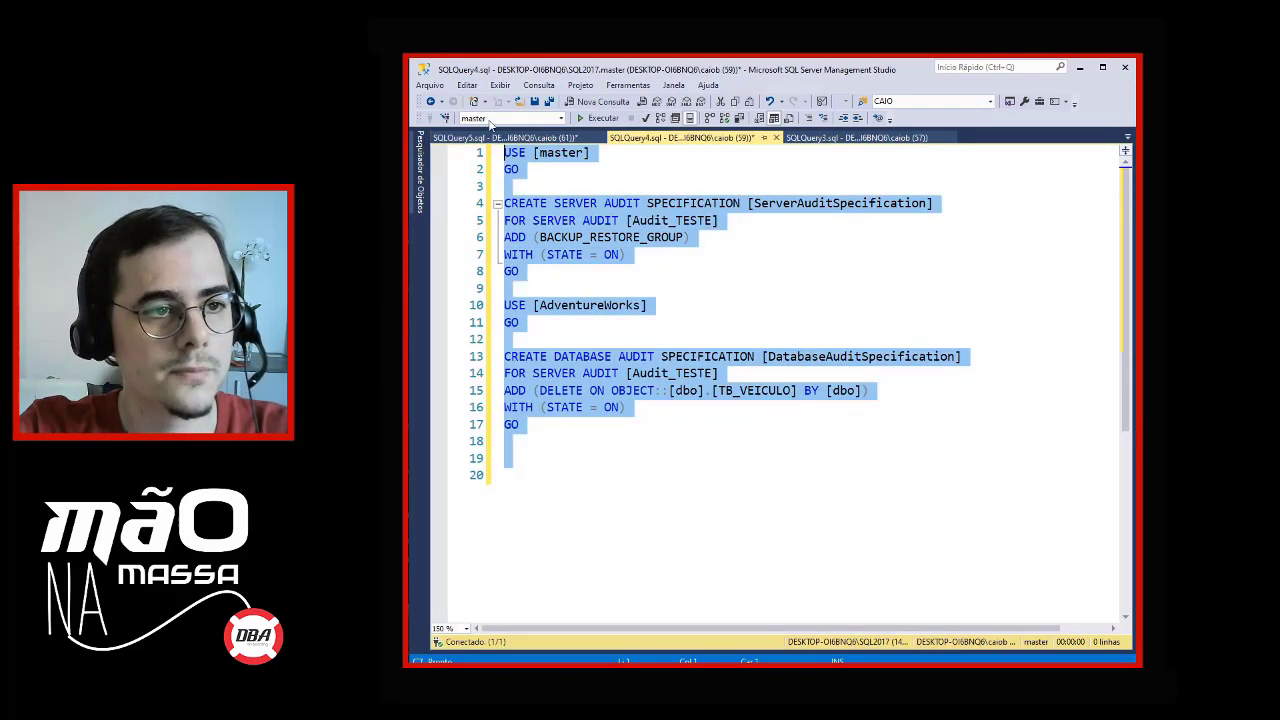
{"action": "key", "text": "Delete"}
{"action": "left_click", "coordinate": [833, 137]}
{"action": "left_click", "coordinate": [603, 500]}
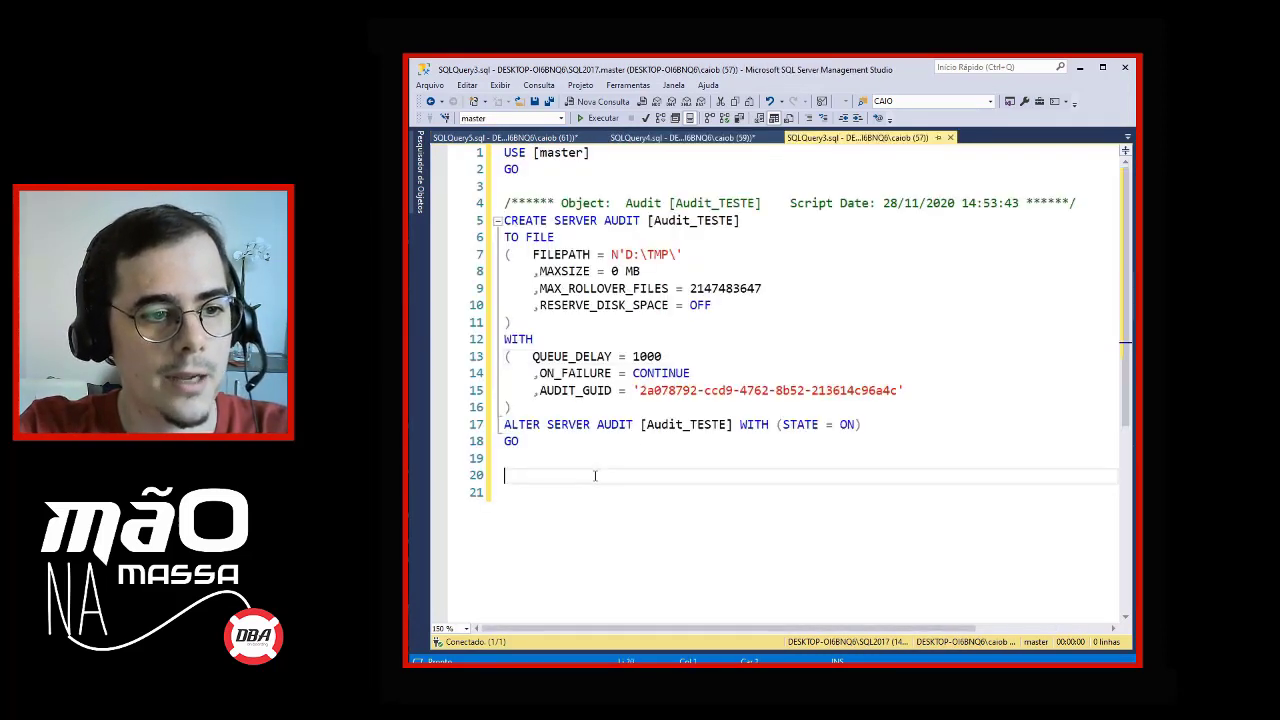
{"action": "key", "text": "ctrl+v"}
Review the combined audit script, checking the D:\TMP\ file path and the server and database specification blocks.
{"action": "left_click", "coordinate": [727, 405]}
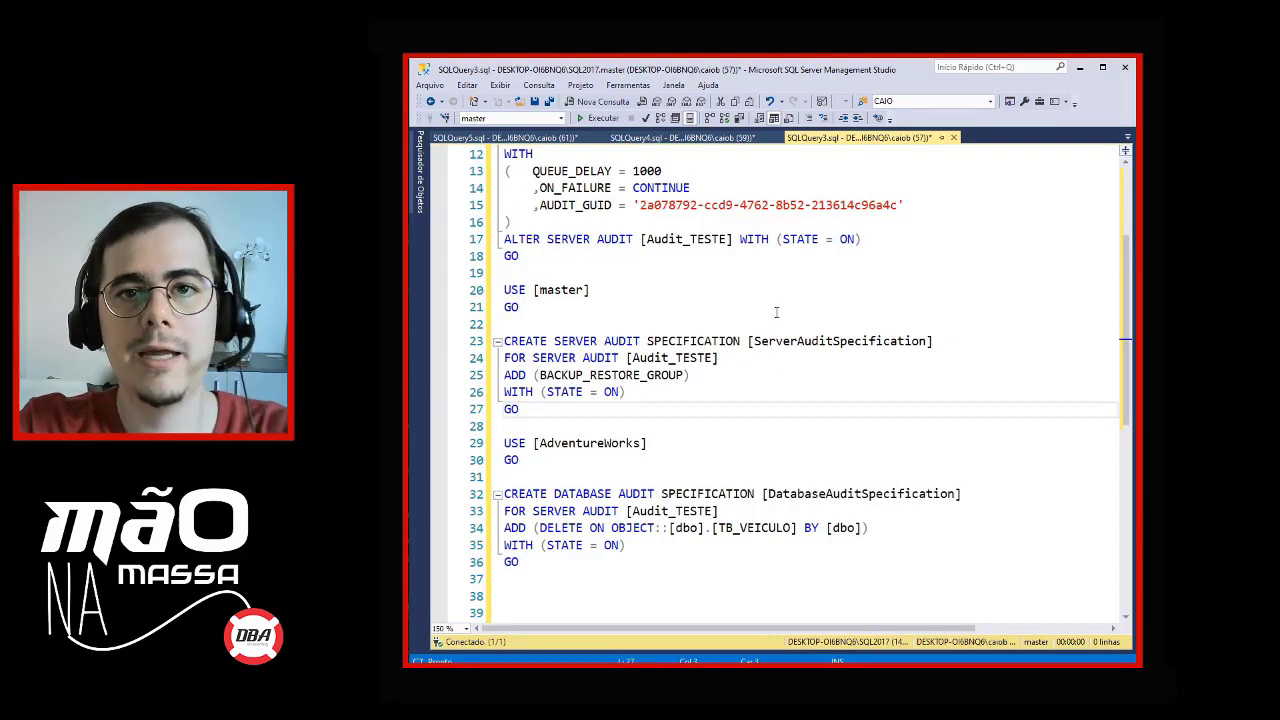
{"action": "scroll", "coordinate": [776, 312], "scroll_direction": "up", "scroll_amount": 4}
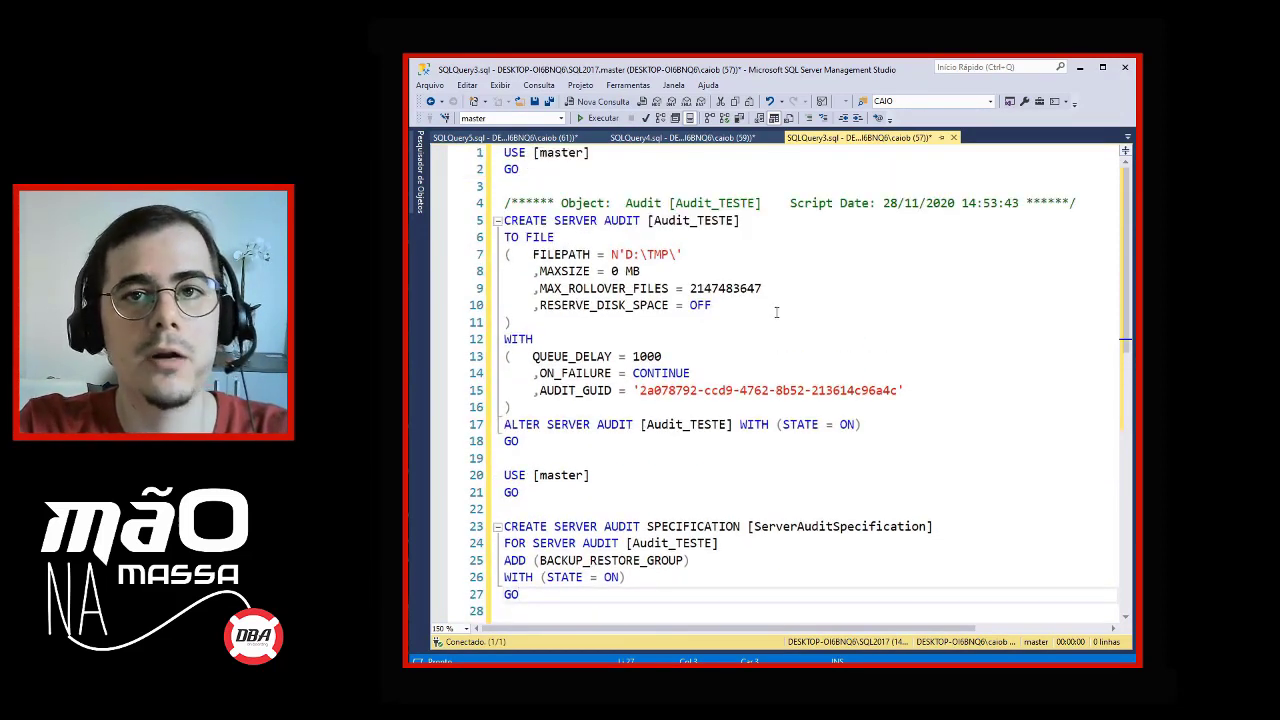
{"action": "left_click_drag", "start_coordinate": [626, 256], "coordinate": [668, 256]}
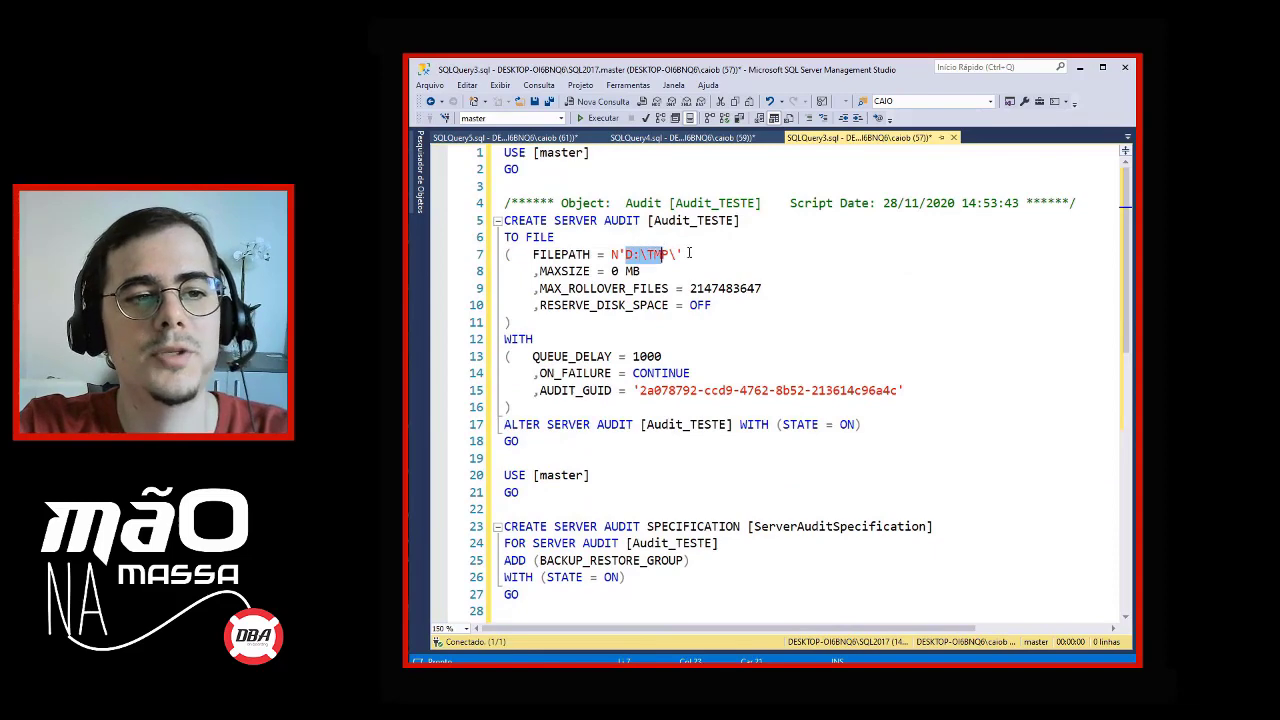
{"action": "left_click", "coordinate": [807, 276]}
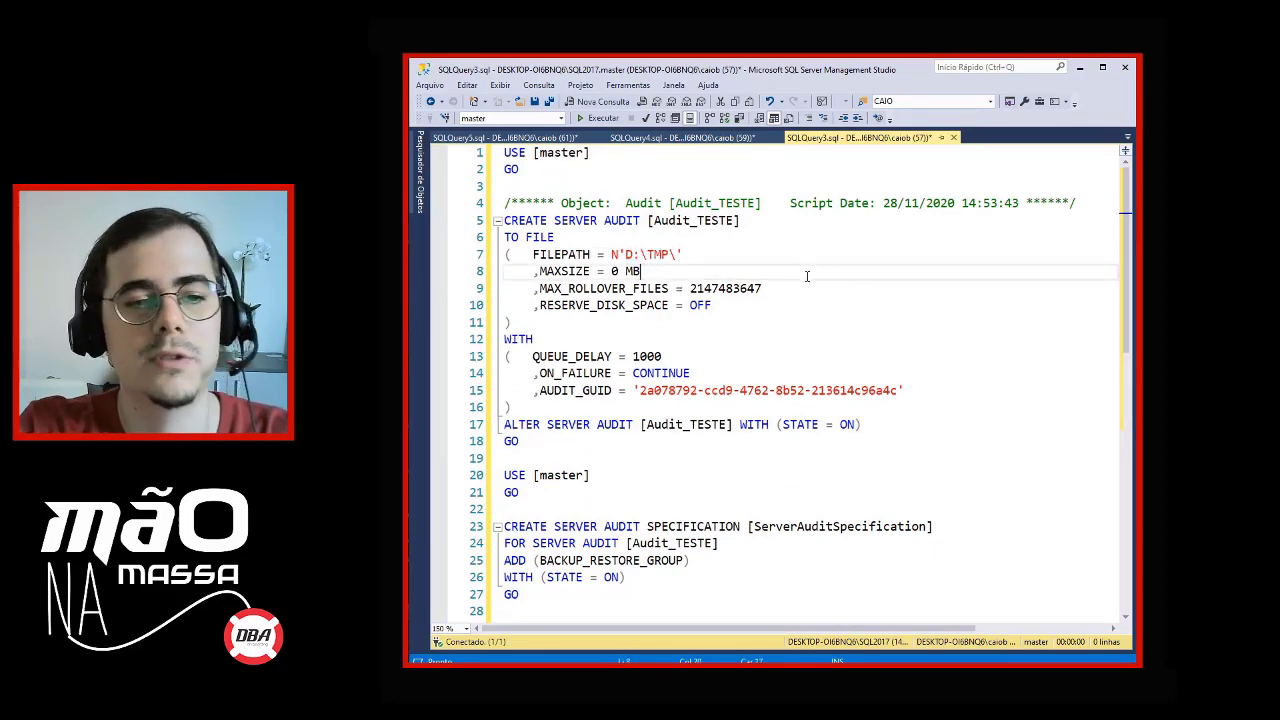
{"action": "scroll", "coordinate": [807, 276], "scroll_direction": "down", "scroll_amount": 3}
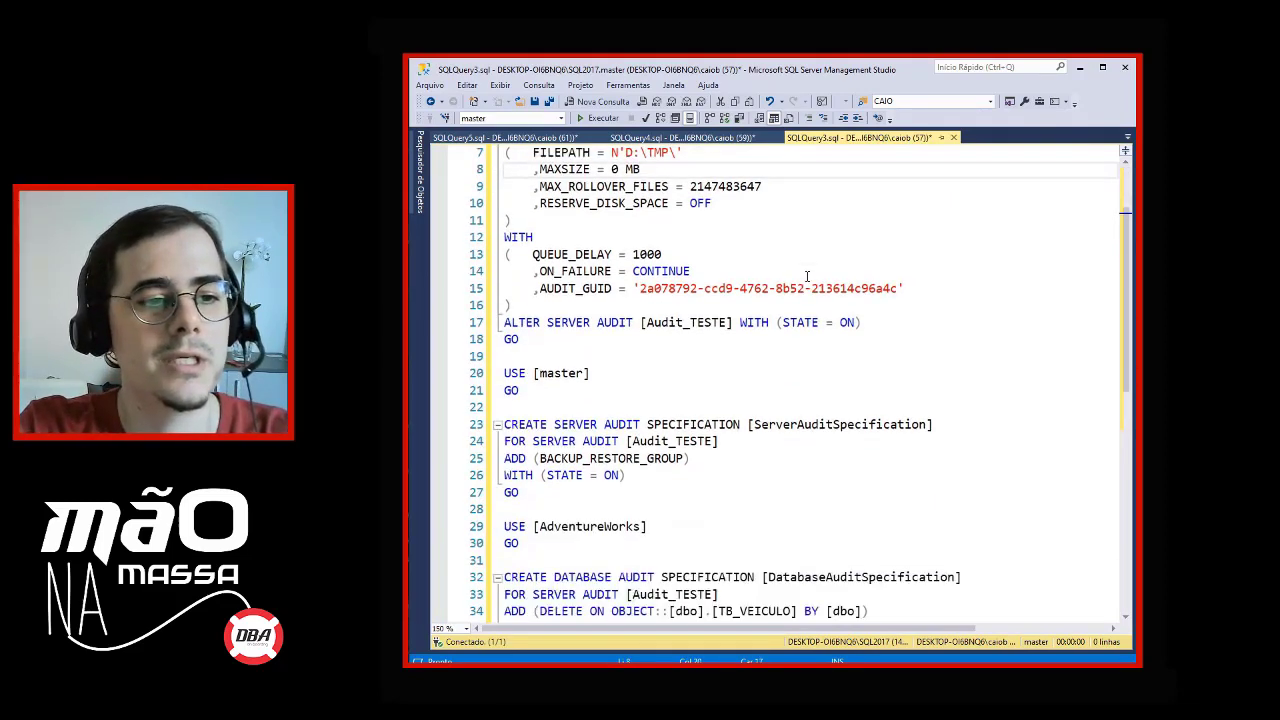
Pin Object Explorer and collapse the database audit specifications and Segurança folders under AdventureWorks.
{"action": "left_click", "coordinate": [421, 170]}
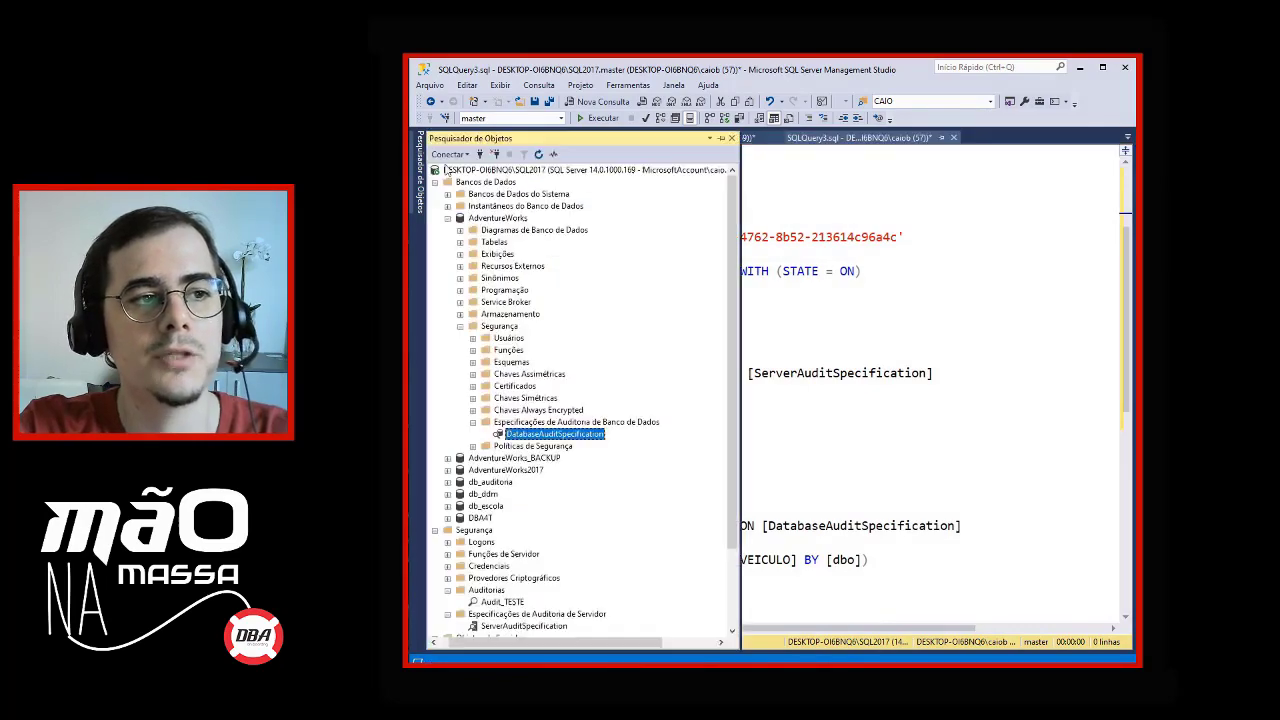
{"action": "left_click", "coordinate": [721, 139]}
{"action": "left_click", "coordinate": [460, 422]}
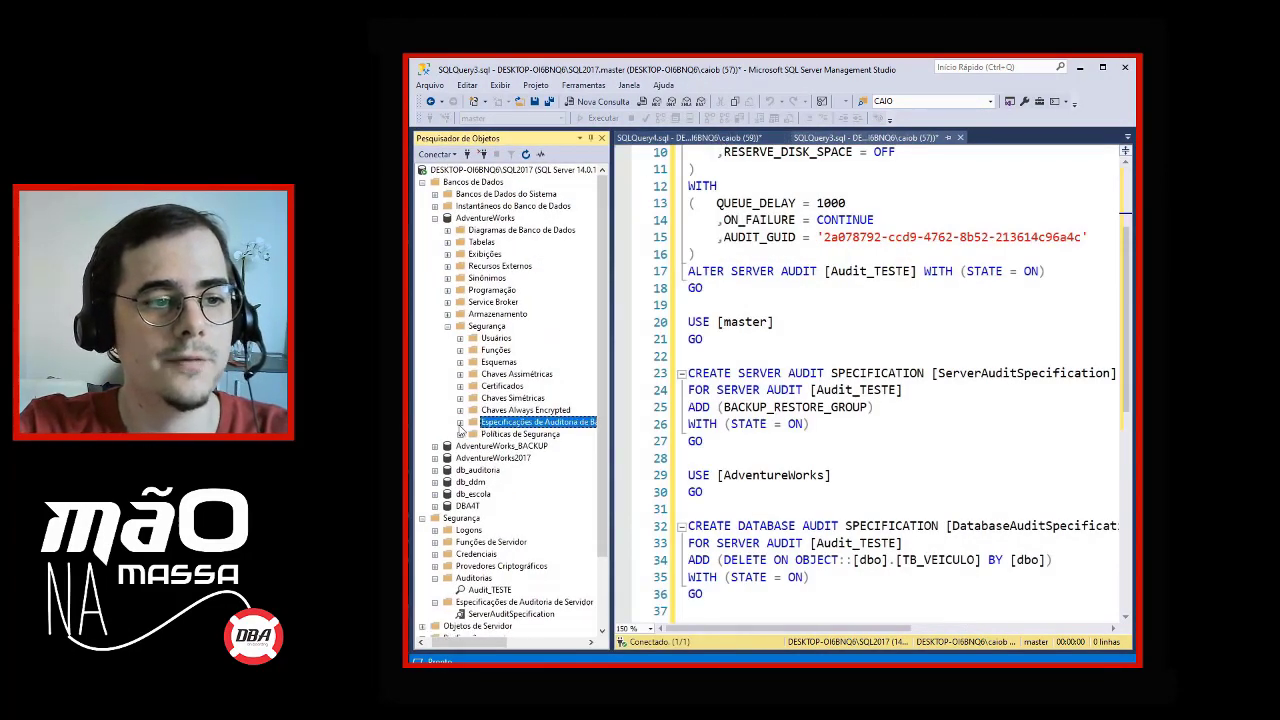
{"action": "left_click", "coordinate": [447, 326]}
{"action": "left_click", "coordinate": [885, 325]}
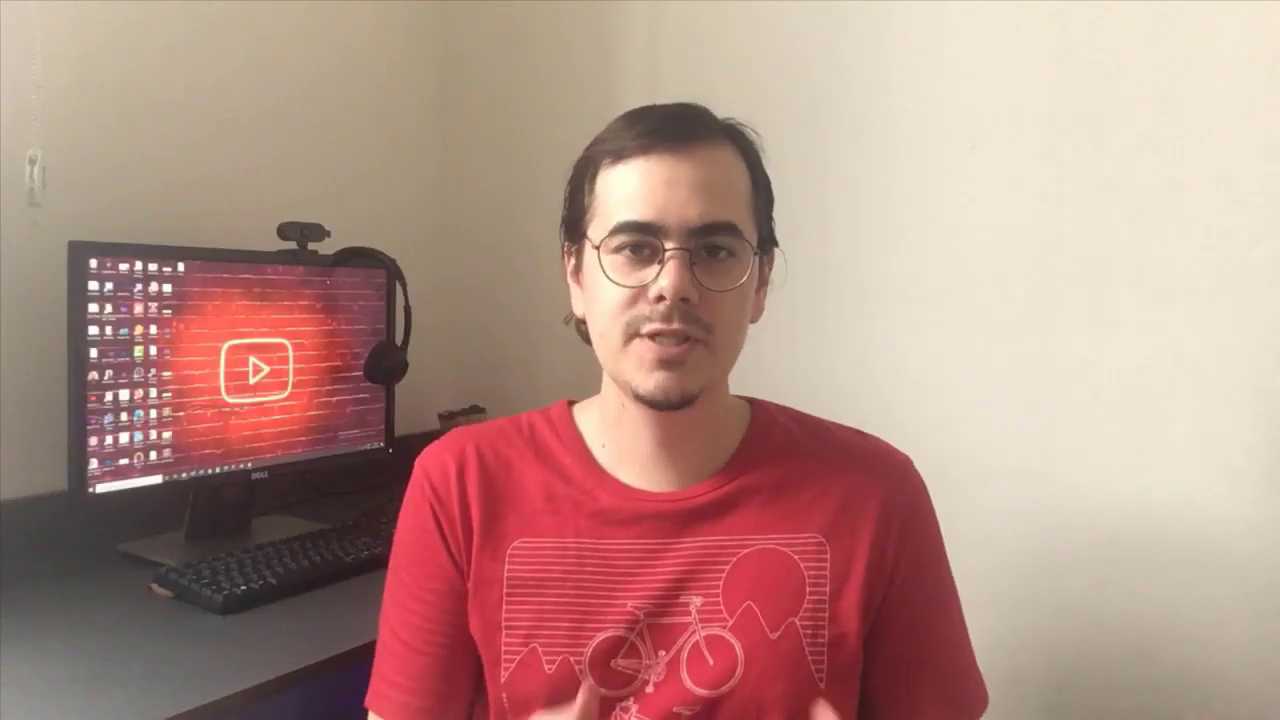